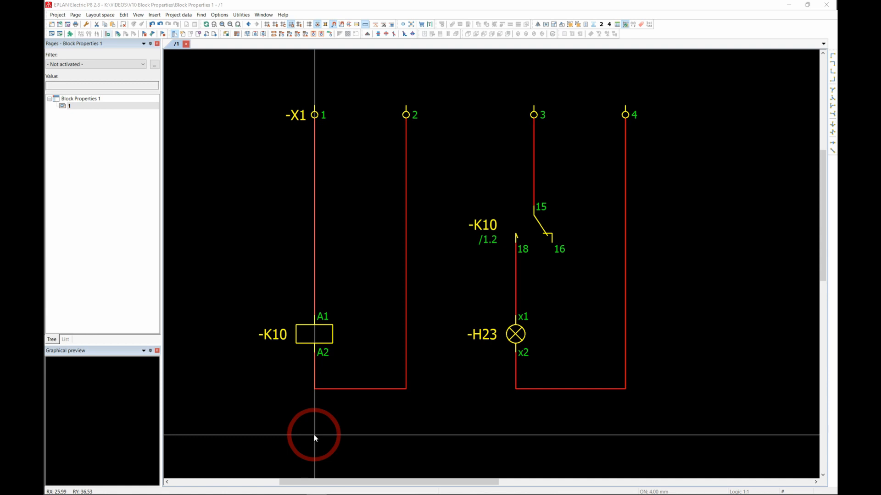
# - Place the text VALVE IS OPEN below the -K10 coil circuit, in line with the coil
pyautogui.click(285, 341)
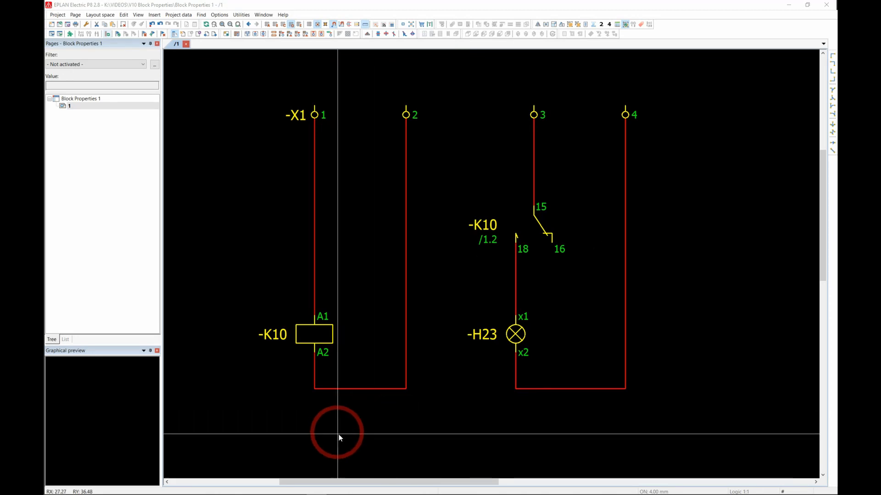
pyautogui.click(348, 438)
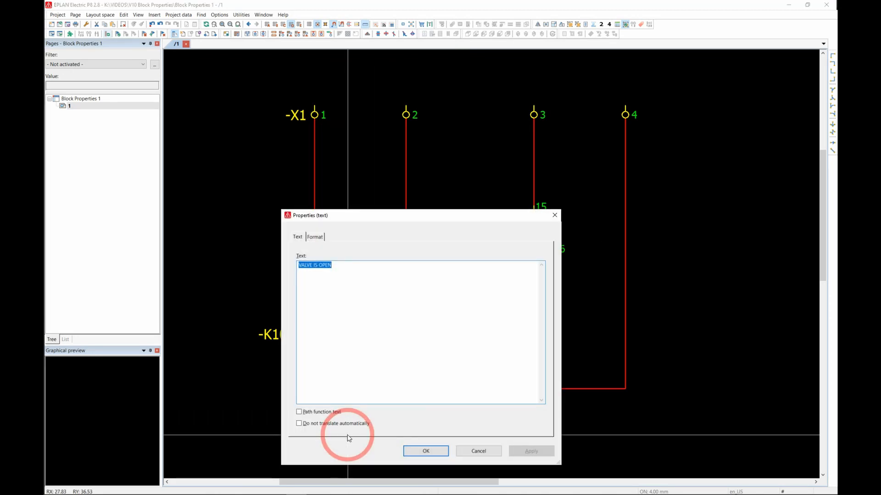
pyautogui.press('Return')
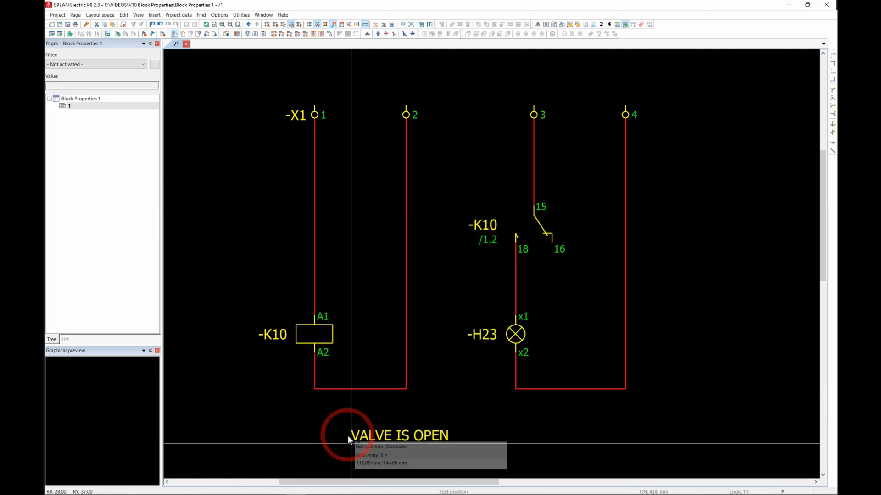
pyautogui.click(314, 423)
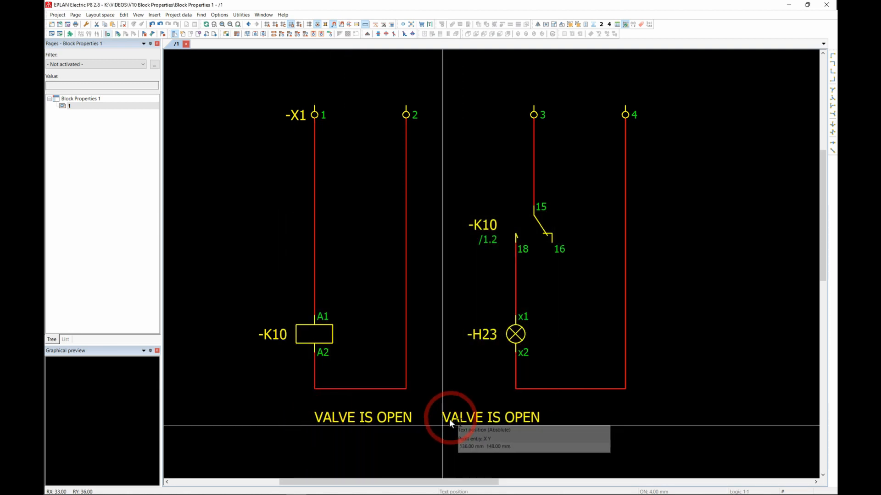
pyautogui.press('Escape')
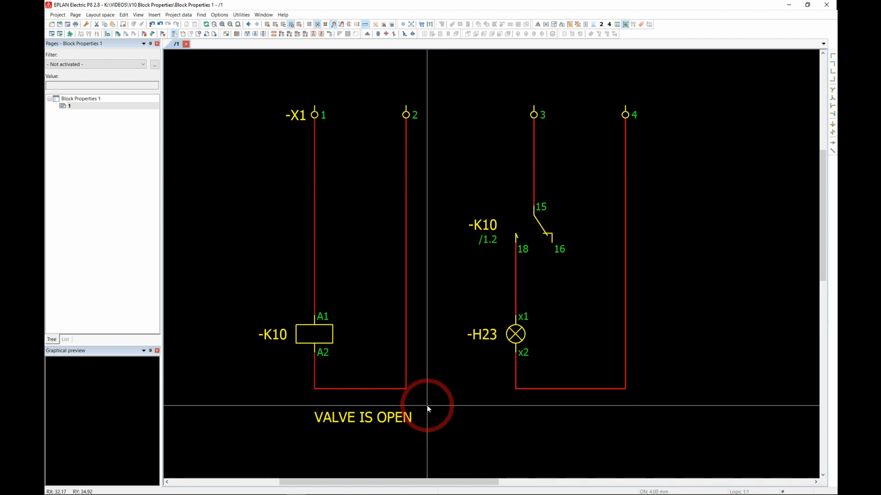
# - Move the VALVE IS OPEN text slightly farther down from the -K10 coil circuit
pyautogui.scroll(-1, 419, 413)
pyautogui.scroll(1, 393, 373)
pyautogui.scroll(-1, 386, 384)
pyautogui.scroll(1, 385, 383)
pyautogui.moveTo(375, 408); pyautogui.dragTo(375, 431)
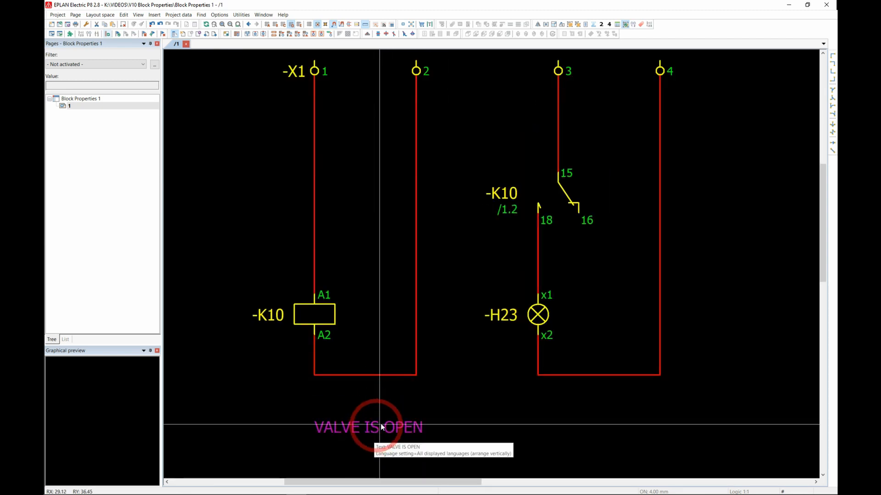
# - Examine the function text field in the properties of the -K10 coil
pyautogui.doubleClick(270, 318)
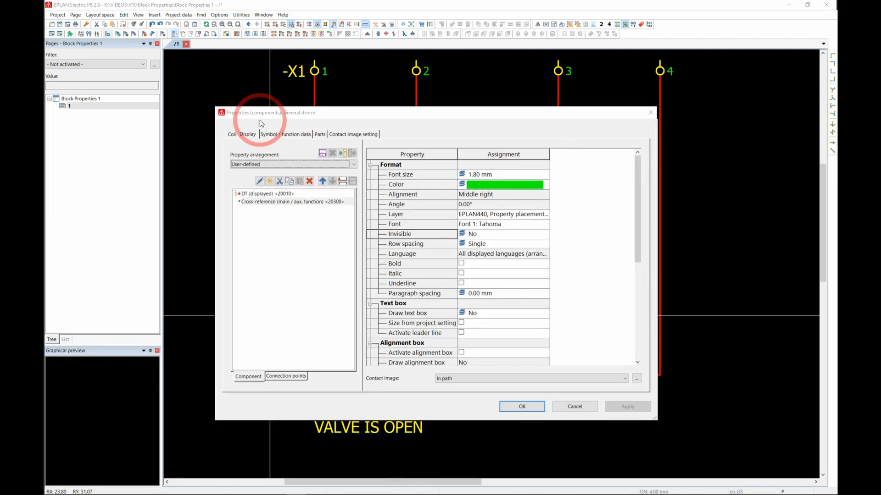
pyautogui.click(231, 134)
pyautogui.click(479, 273)
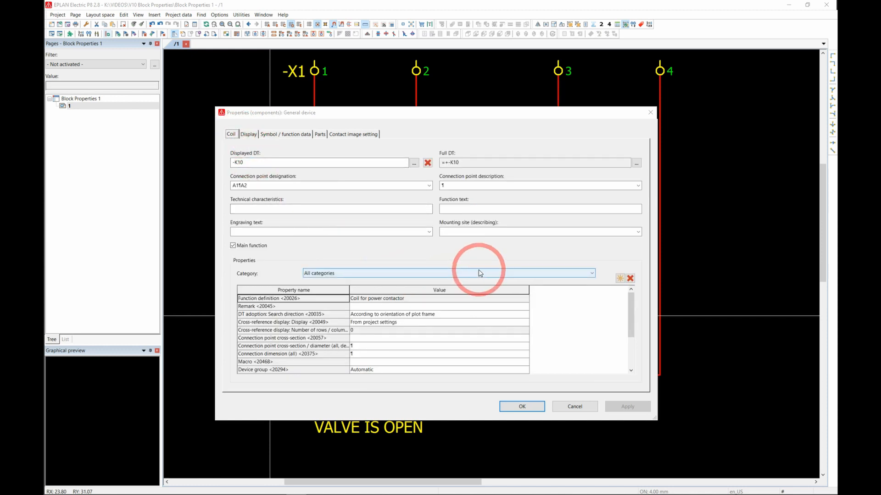
pyautogui.click(466, 210)
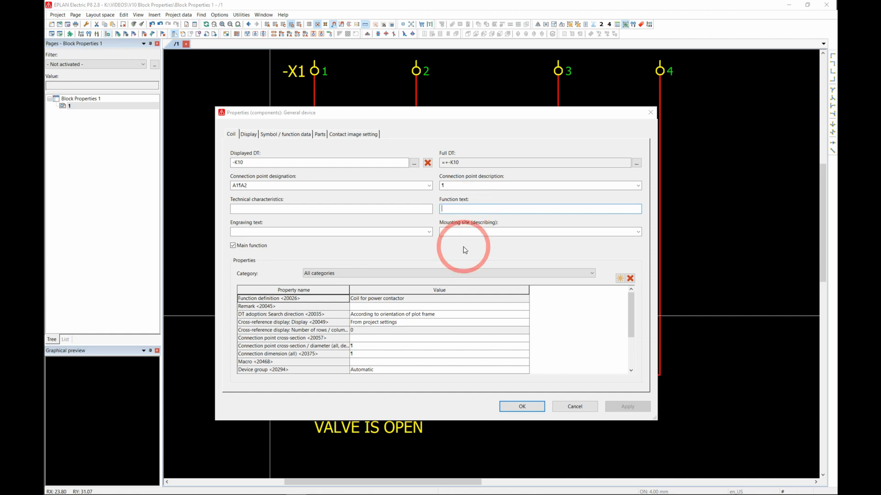
pyautogui.click(650, 113)
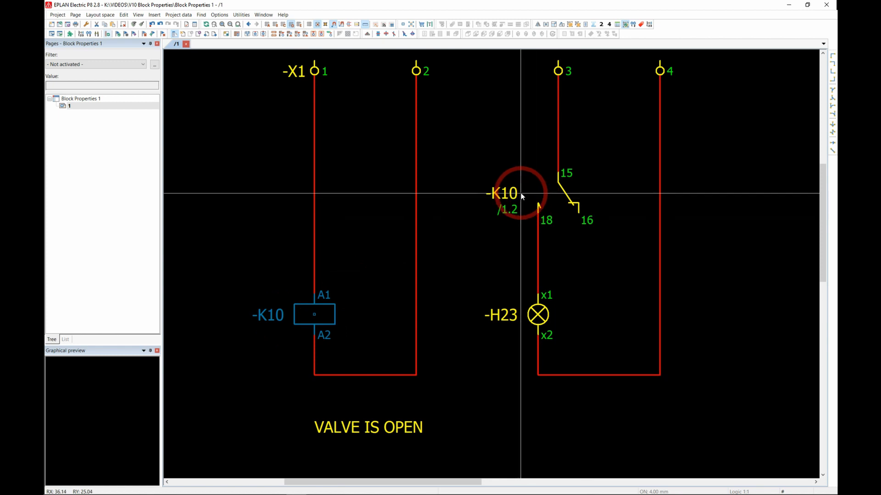
pyautogui.doubleClick(275, 314)
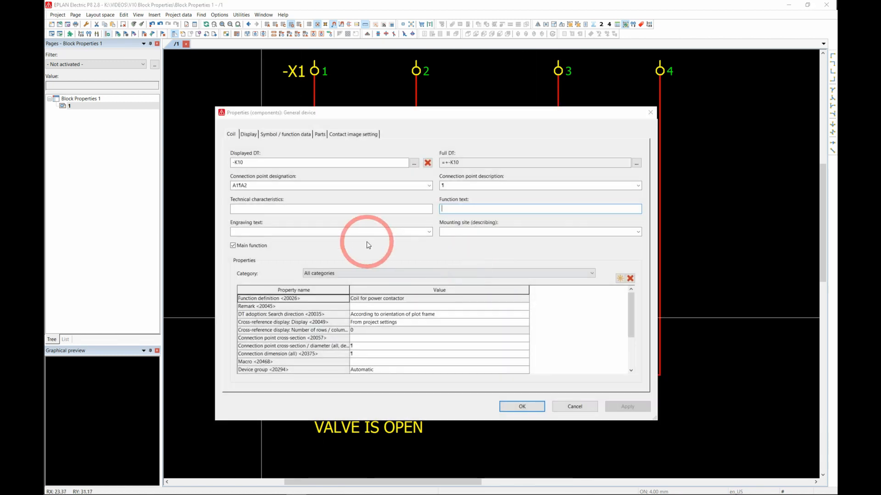
pyautogui.click(495, 209)
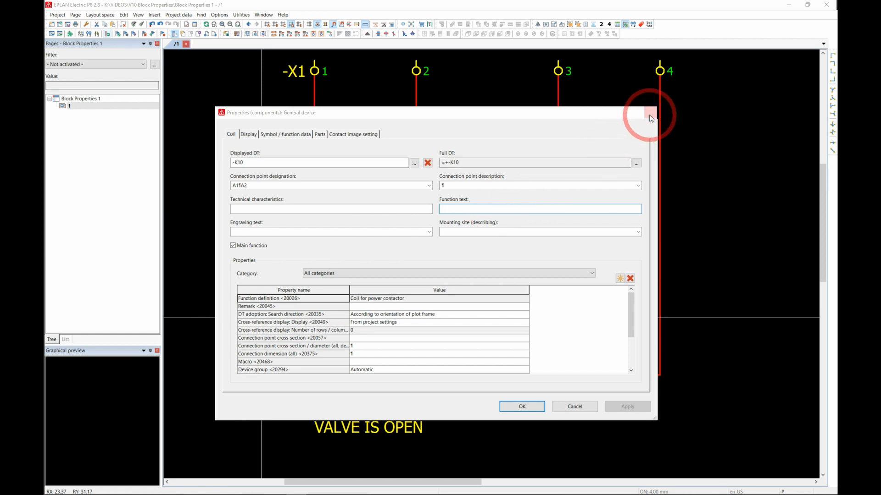
pyautogui.click(650, 116)
# - Examine the function text fields of the -K10 change-over contact and the -H23 signal lamp
pyautogui.doubleClick(492, 226)
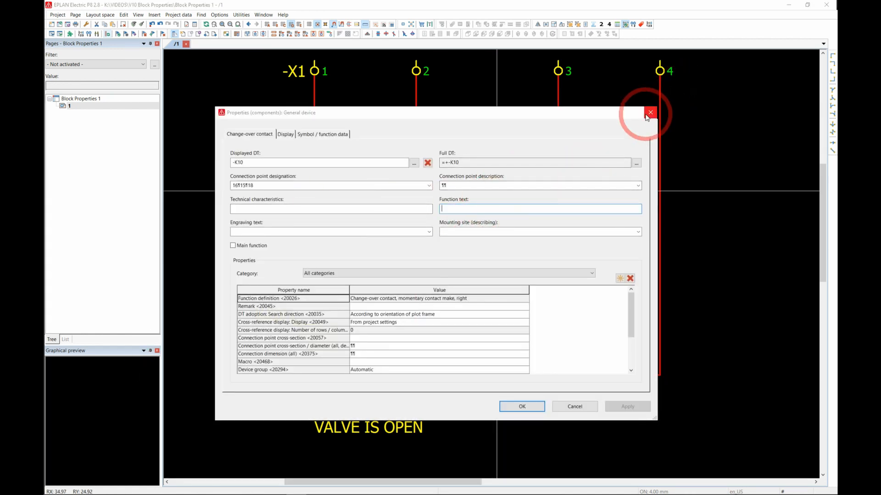
pyautogui.click(650, 113)
pyautogui.doubleClick(487, 313)
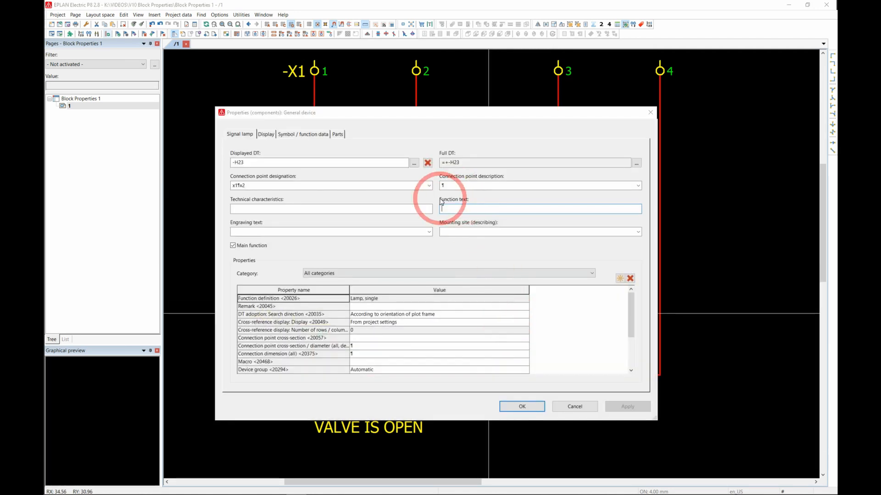
pyautogui.click(470, 209)
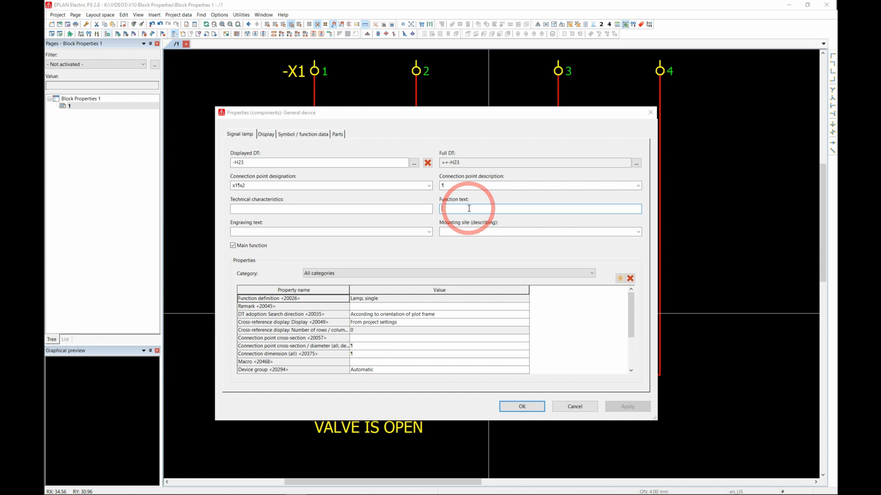
pyautogui.click(650, 113)
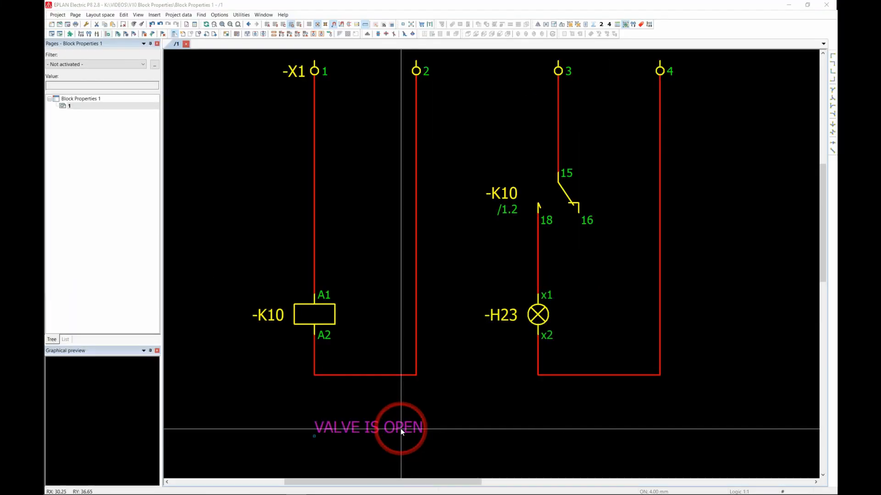
# - Turn the VALVE IS OPEN text into a path function text and move it up closer to the -K10 coil circuit
pyautogui.doubleClick(436, 439)
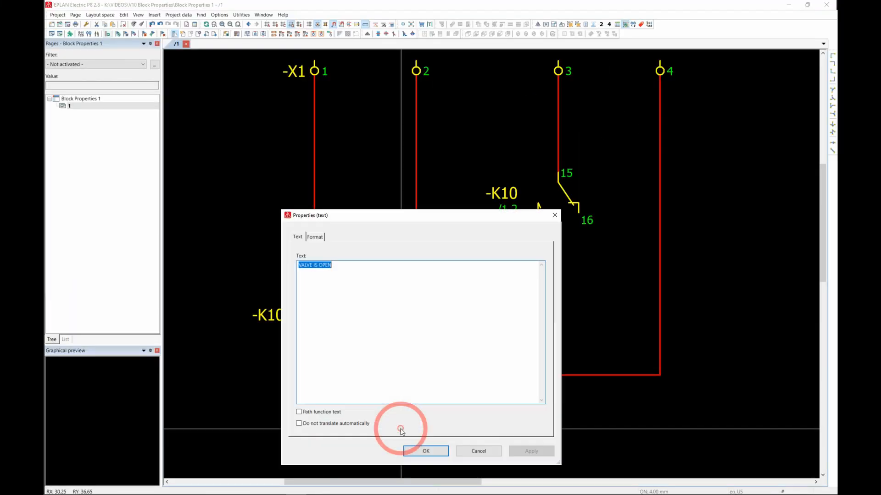
pyautogui.moveTo(409, 214); pyautogui.dragTo(374, 188)
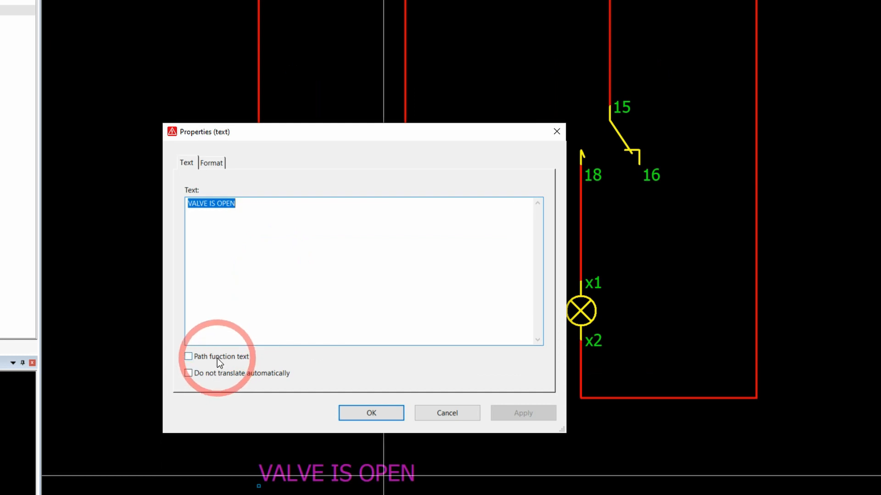
pyautogui.click(216, 359)
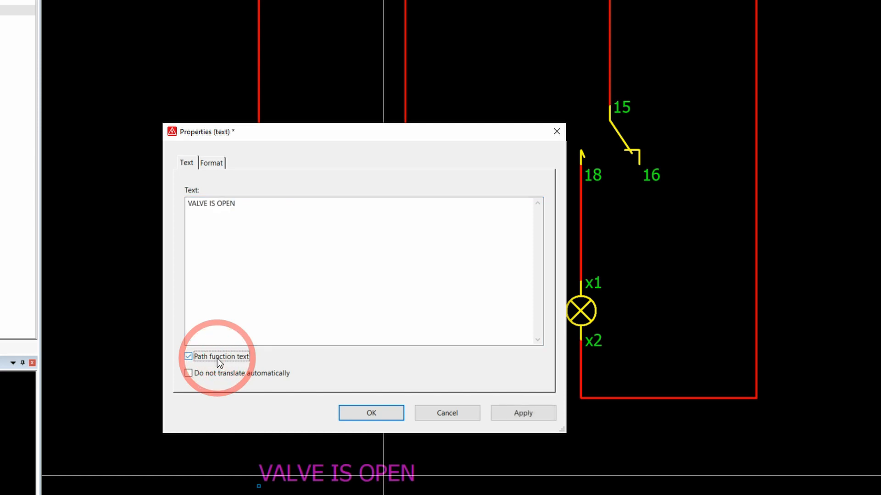
pyautogui.click(391, 413)
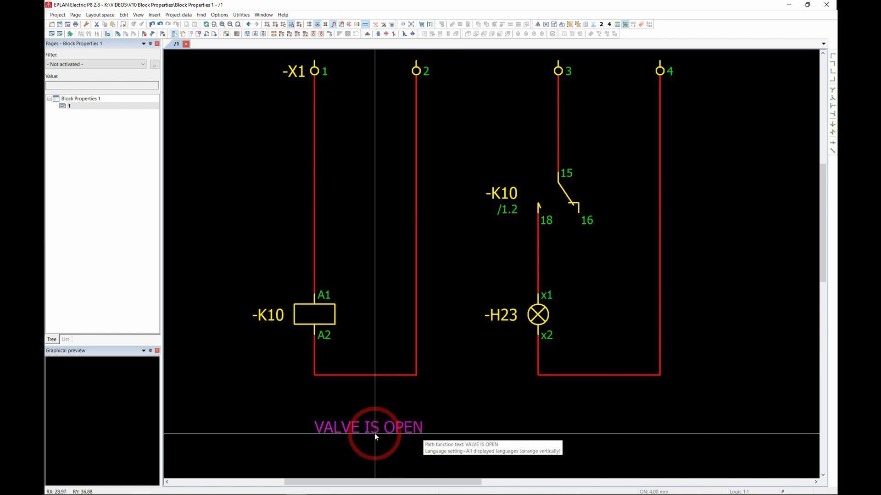
pyautogui.moveTo(392, 427)
pyautogui.mouseDown()
pyautogui.moveTo(395, 403)
pyautogui.moveTo(395, 412)
pyautogui.mouseUp()
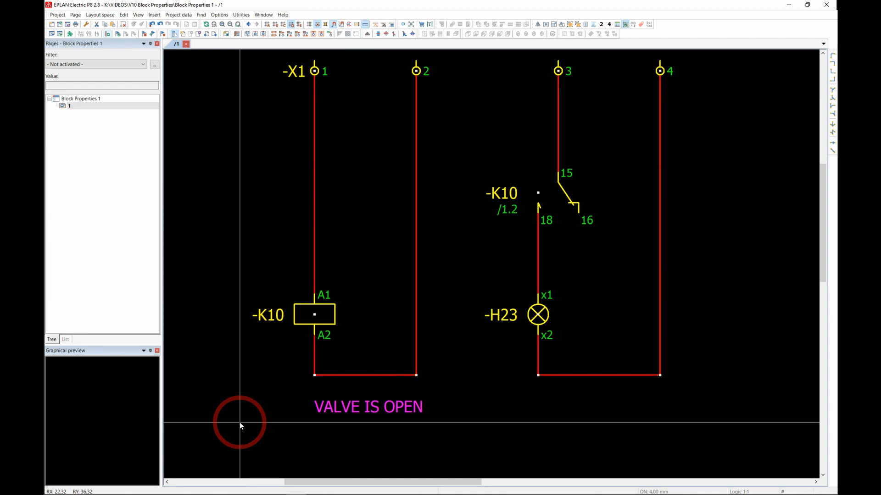
# - Set the alignment of the VALVE IS OPEN path function text to Middle center
pyautogui.click(382, 409)
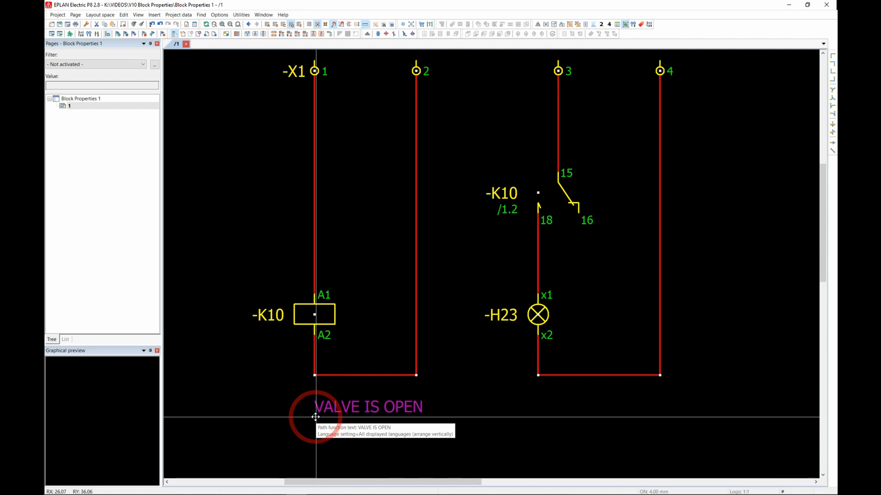
pyautogui.doubleClick(390, 407)
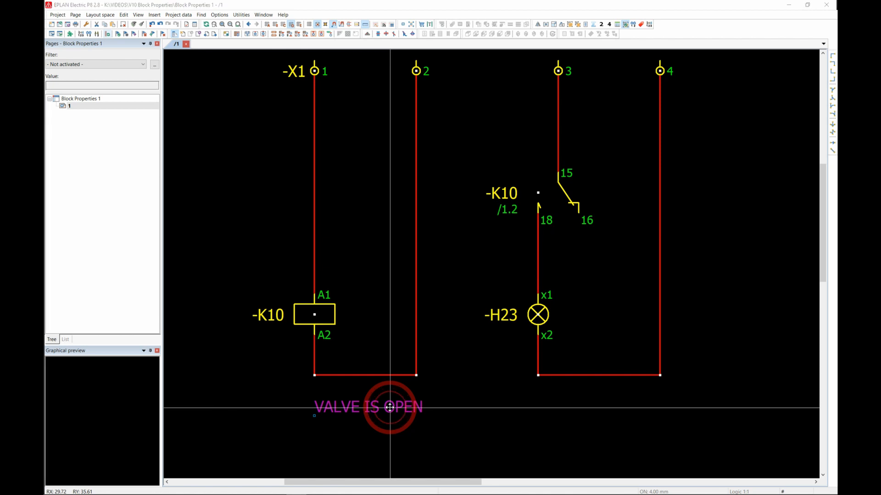
pyautogui.click(286, 215)
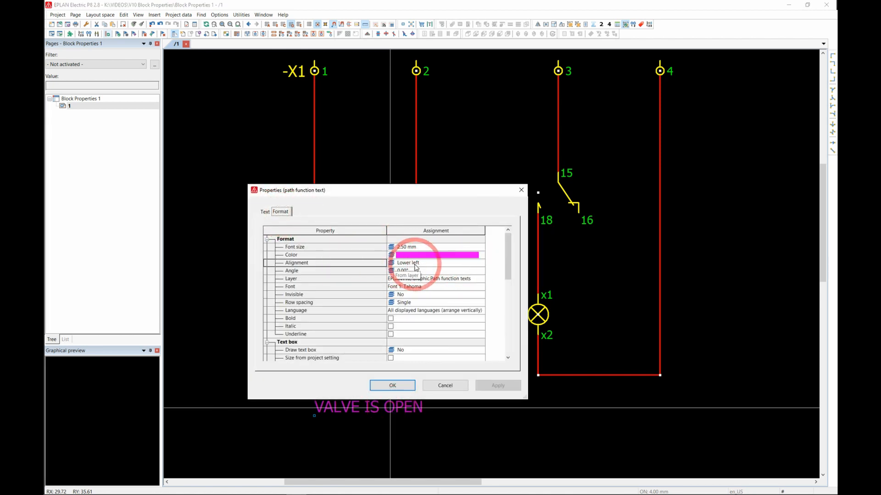
pyautogui.click(481, 264)
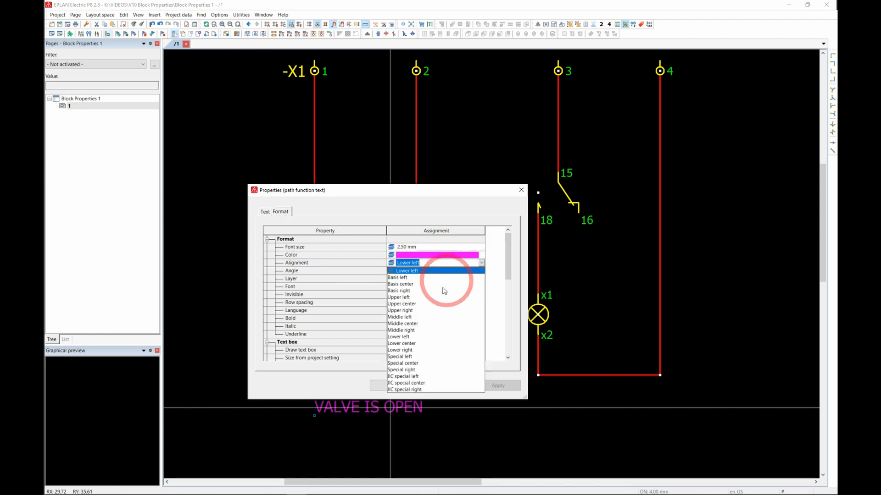
pyautogui.click(411, 325)
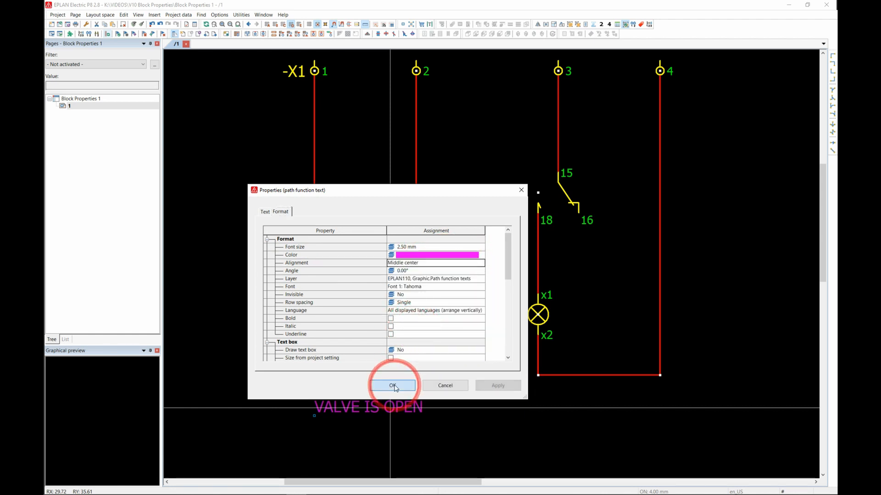
pyautogui.click(393, 384)
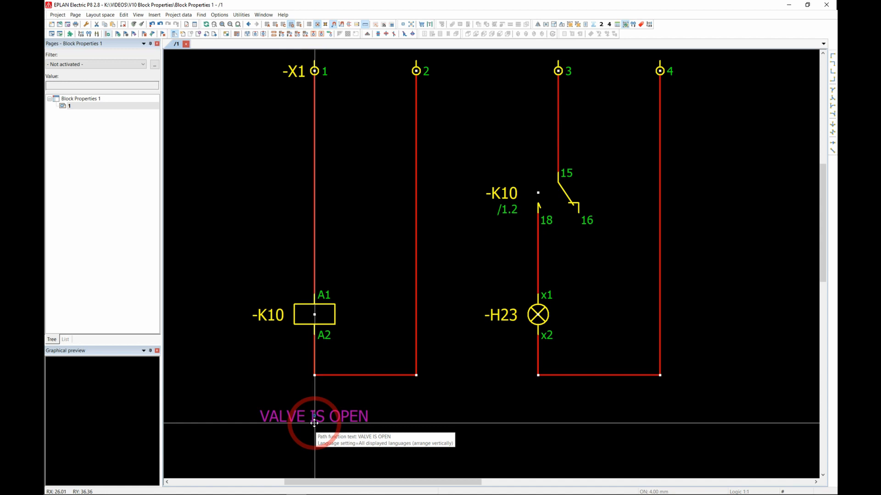
pyautogui.click(314, 421)
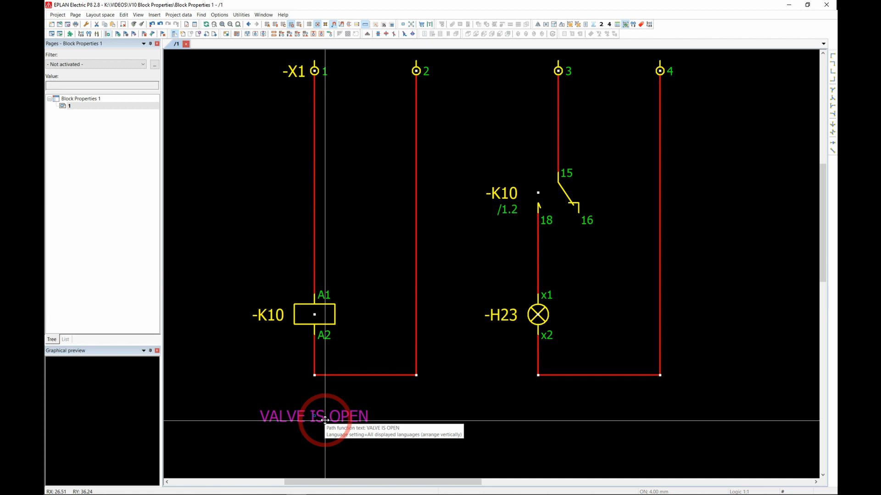
# - Add Function text (common) <20120> to the displayed properties of the -K10 coil
pyautogui.scroll(-3, 302, 258)
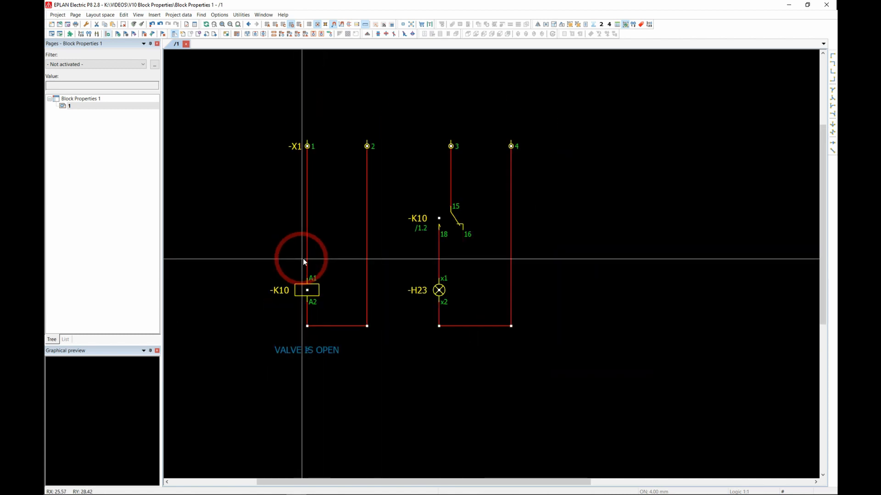
pyautogui.scroll(-1, 389, 233)
pyautogui.scroll(5, 348, 252)
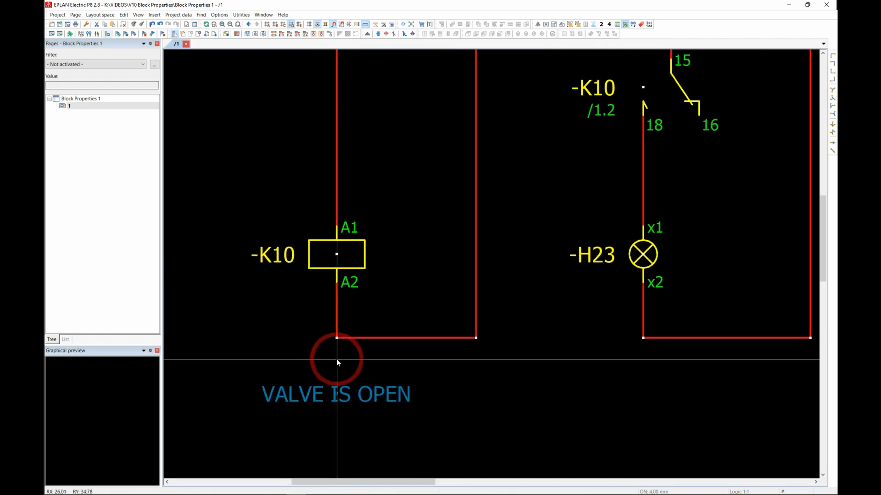
pyautogui.scroll(-2, 387, 376)
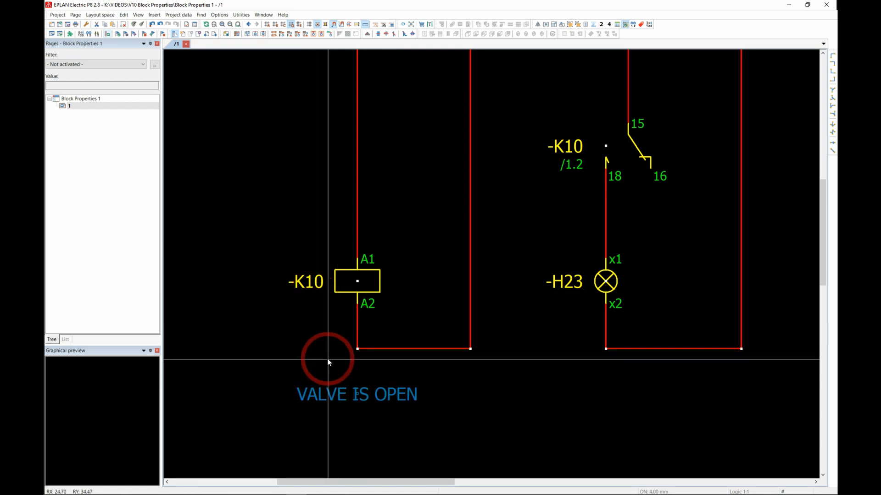
pyautogui.doubleClick(315, 286)
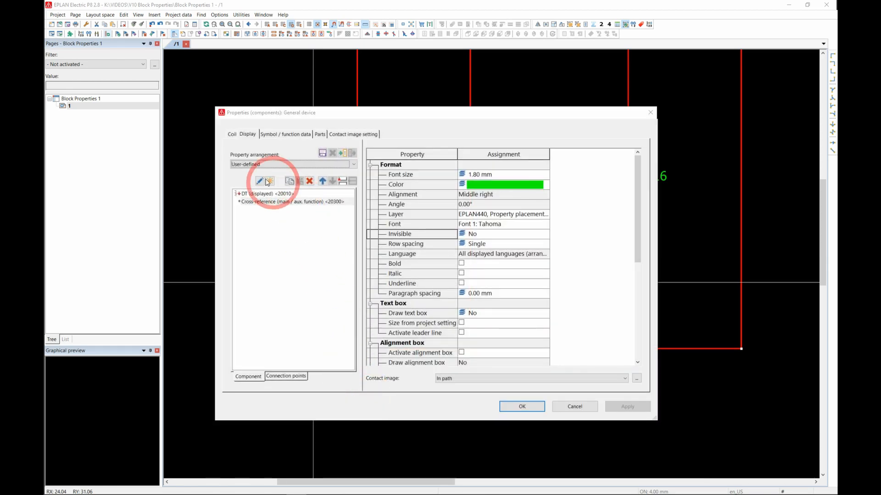
pyautogui.click(269, 181)
pyautogui.click(388, 274)
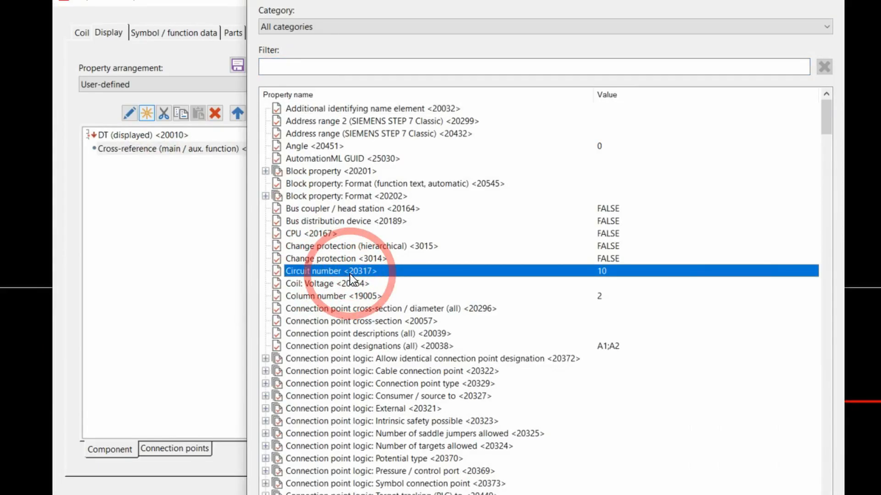
pyautogui.press('f')
pyautogui.scroll(-2, 388, 274)
pyautogui.scroll(-6, 350, 274)
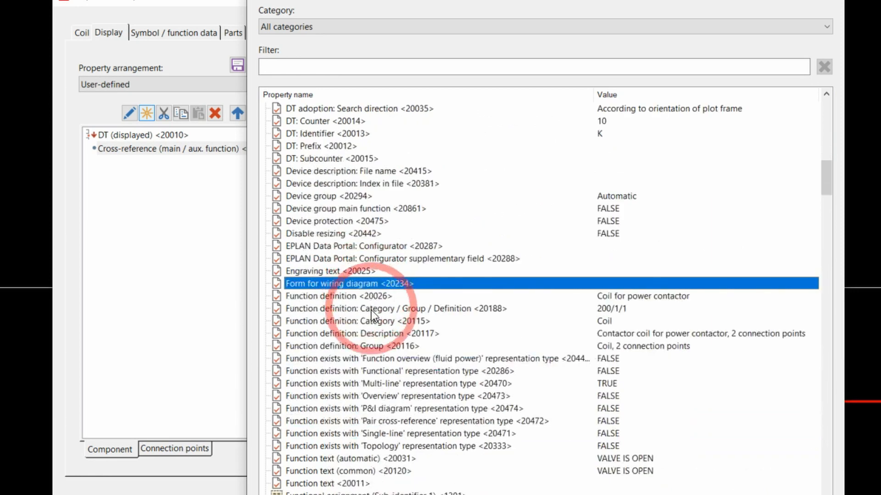
pyautogui.click(356, 409)
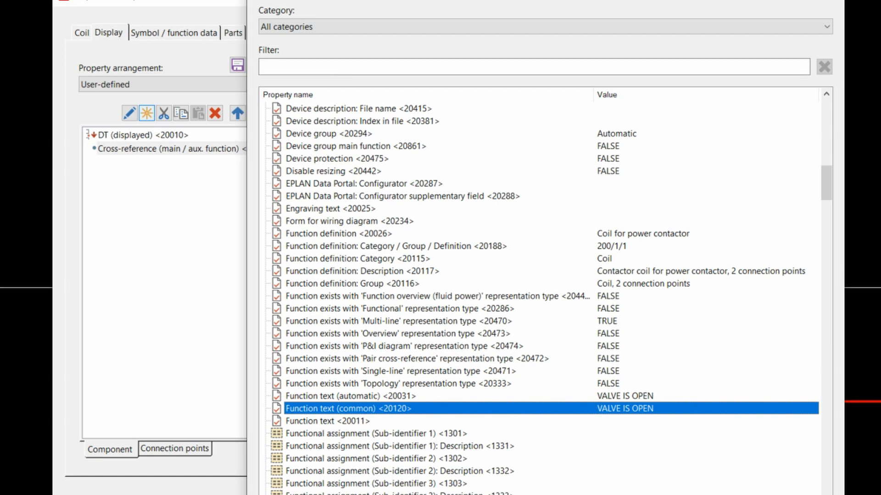
pyautogui.click(560, 490)
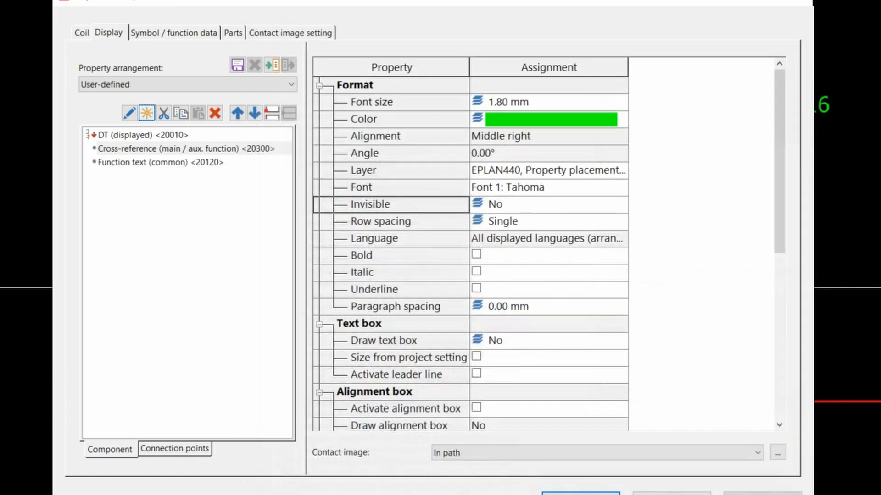
pyautogui.click(590, 491)
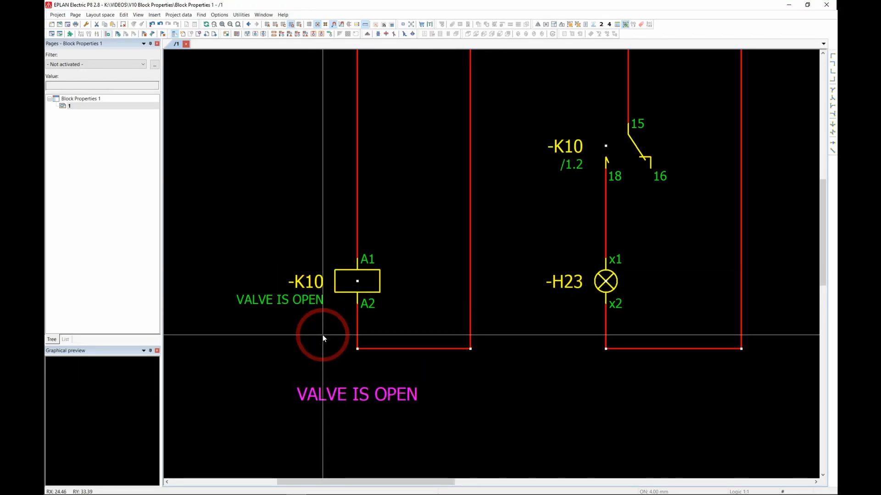
# - Change the path function text below the coil to VALVE IS OPEN 2 and update the -K10 coil's displayed function text
pyautogui.doubleClick(398, 394)
pyautogui.click(274, 213)
pyautogui.click(324, 241)
pyautogui.write('2')
pyautogui.click(392, 385)
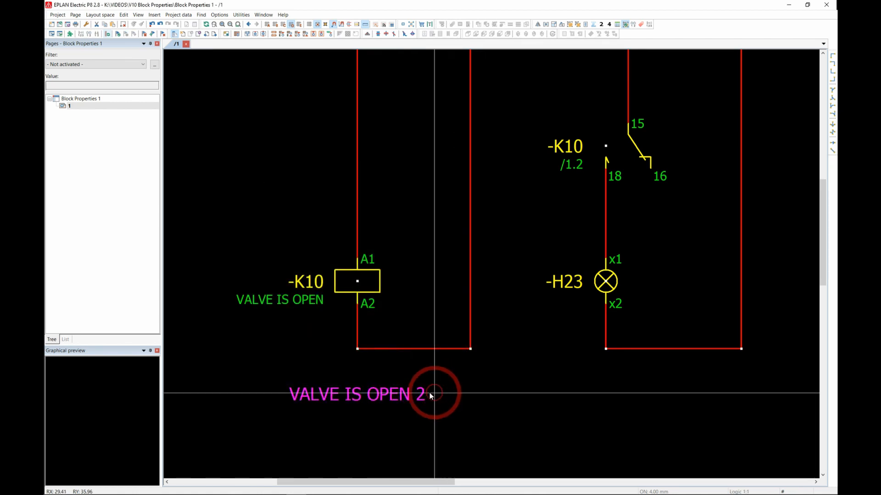
pyautogui.click(108, 35)
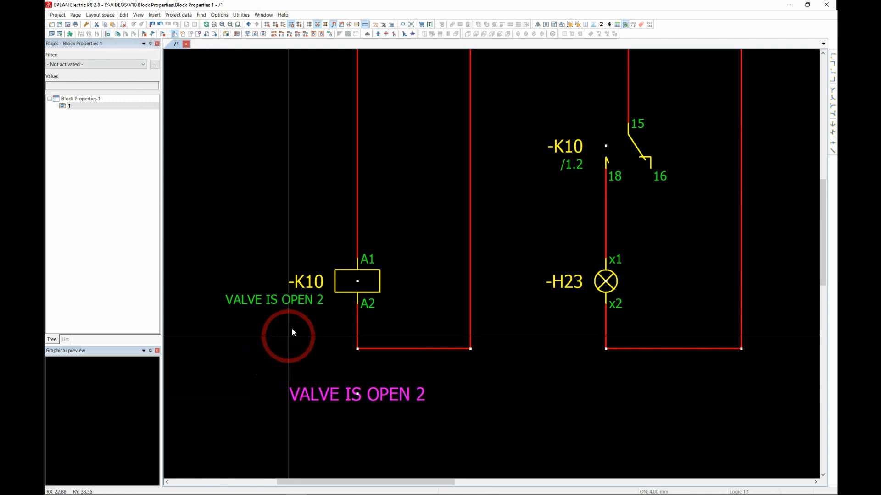
# - Restore the path function text to VALVE IS OPEN and update the coil's displayed function text
pyautogui.doubleClick(407, 398)
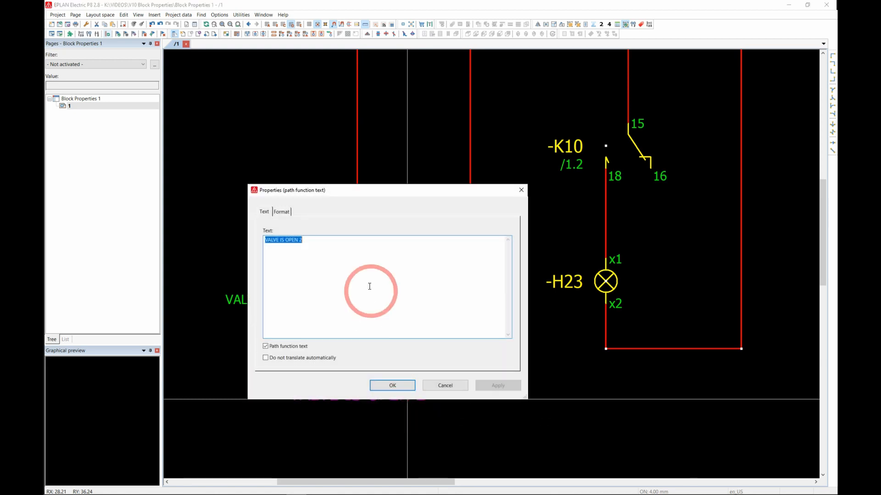
pyautogui.click(341, 240)
pyautogui.click(396, 387)
pyautogui.click(101, 35)
pyautogui.click(107, 34)
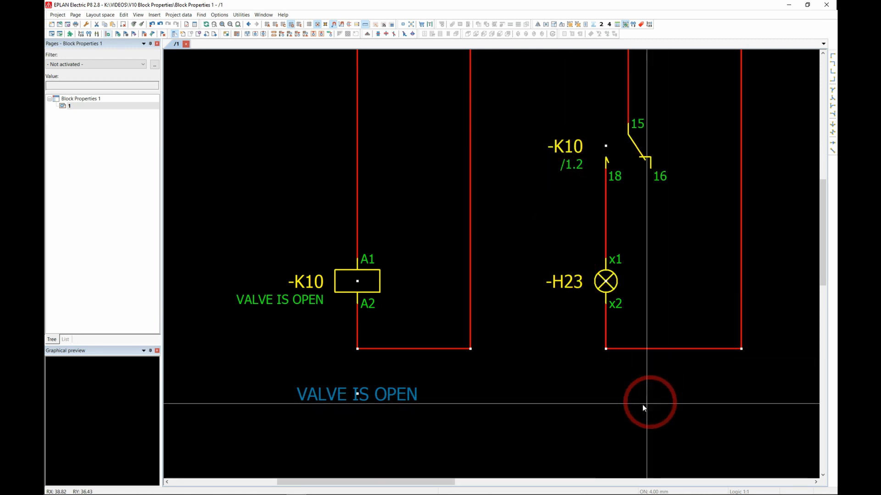
# - Add the Main function <20064> property Function text (common) <20120> to the displayed properties of the -K10 change-over contact
pyautogui.scroll(-3, 664, 397)
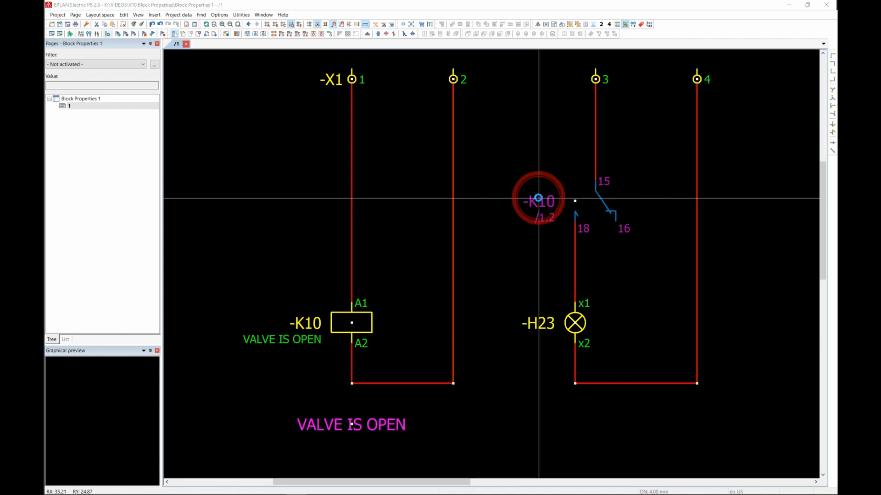
pyautogui.doubleClick(598, 219)
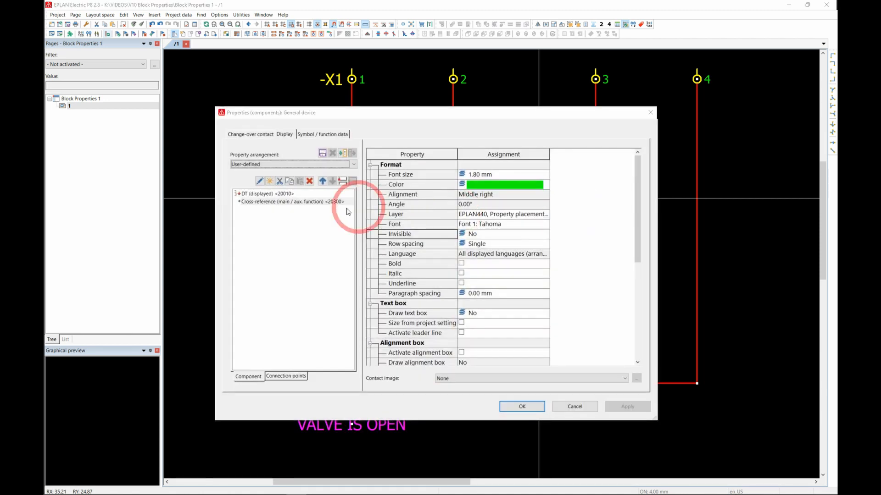
pyautogui.click(295, 204)
pyautogui.click(272, 181)
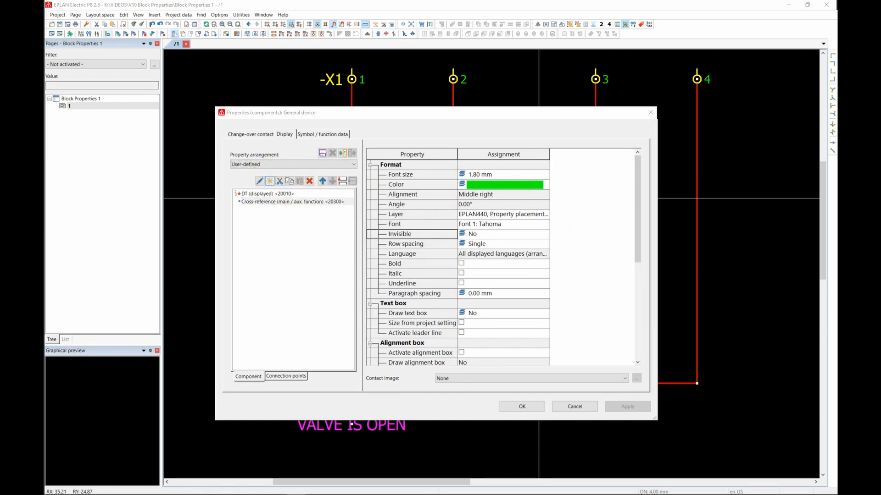
pyautogui.click(370, 304)
pyautogui.press('f')
pyautogui.scroll(-7, 371, 306)
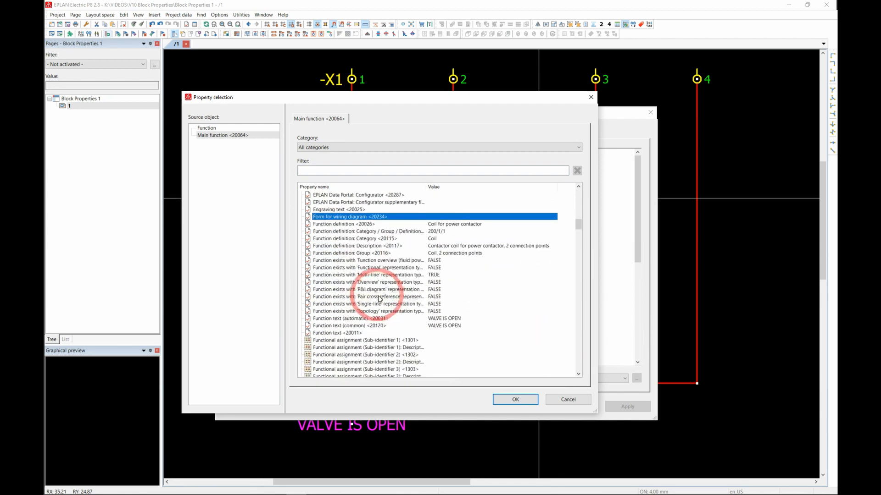
pyautogui.click(393, 325)
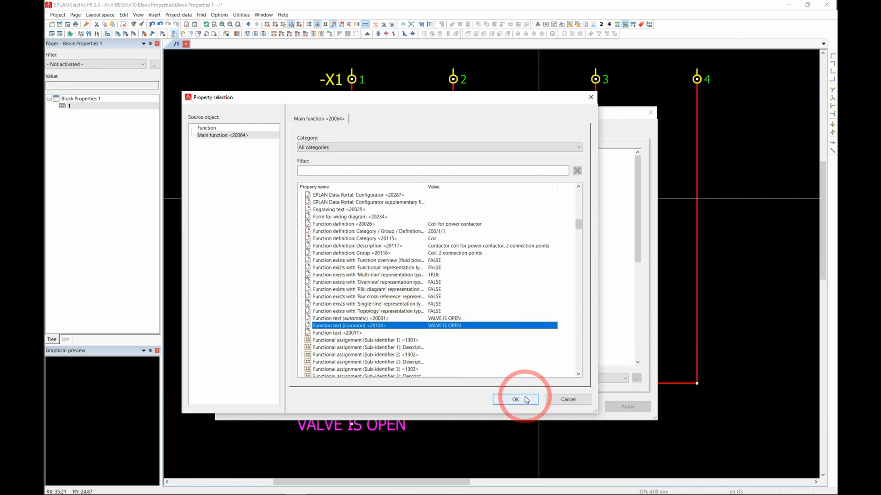
pyautogui.click(522, 398)
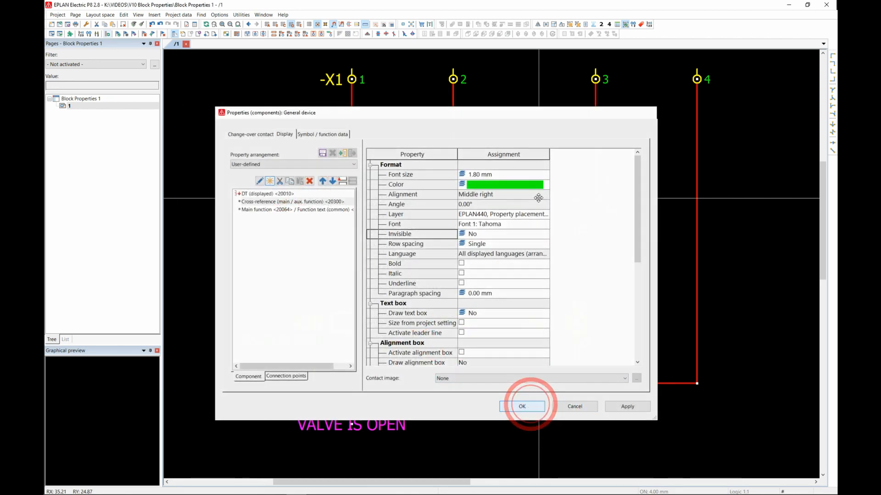
pyautogui.click(529, 405)
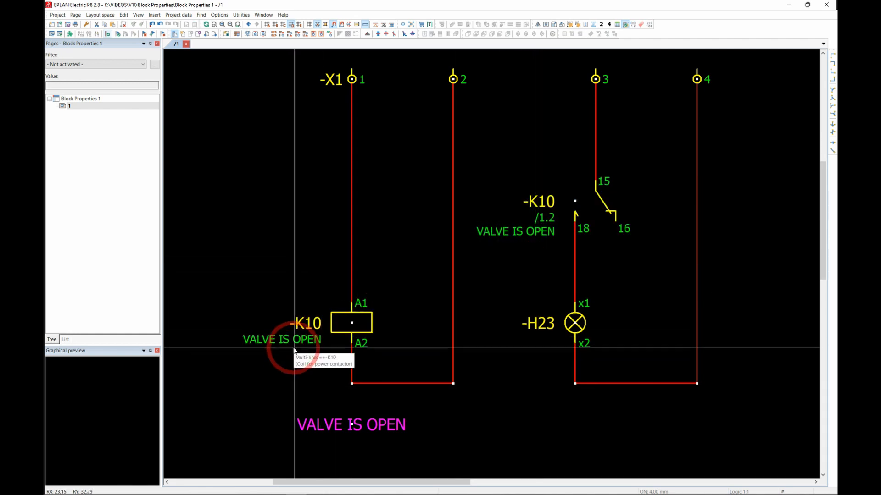
# - Change the path function text to VALVE IS OPEN2 and update the function texts of both the -K10 coil and contact
pyautogui.doubleClick(393, 425)
pyautogui.click(318, 242)
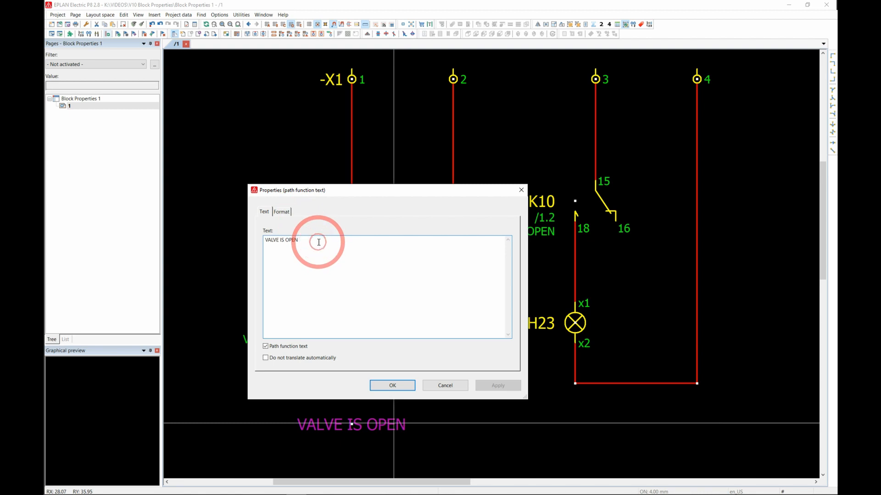
pyautogui.write('2')
pyautogui.click(392, 386)
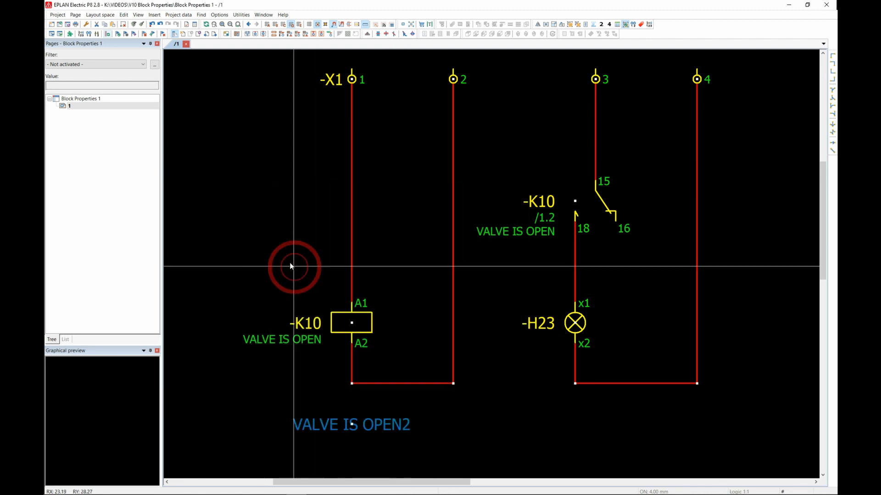
pyautogui.click(108, 35)
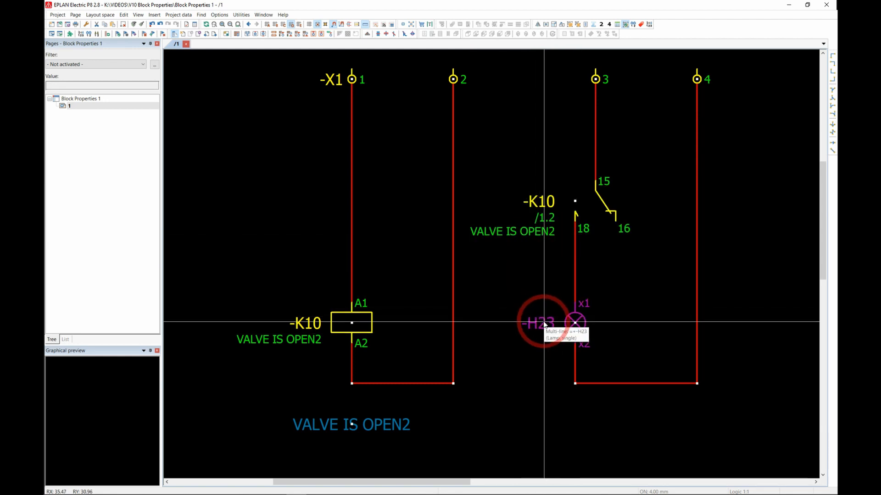
pyautogui.click(532, 229)
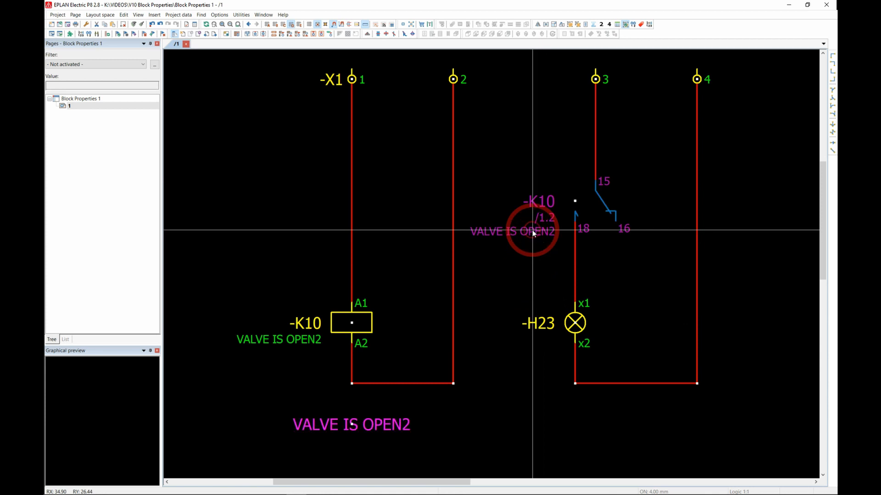
# - Remove the 2 from the path function text and update the function texts shown at the -K10 coil and contact
pyautogui.doubleClick(406, 424)
pyautogui.click(310, 247)
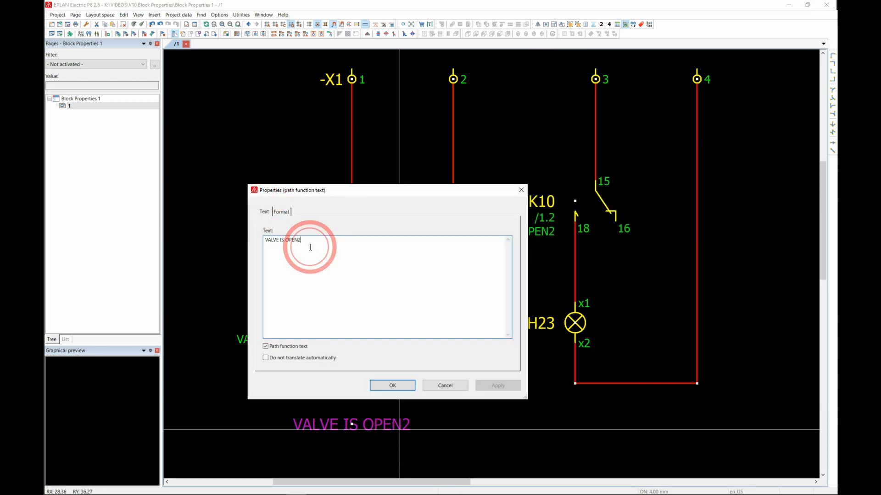
pyautogui.click(392, 385)
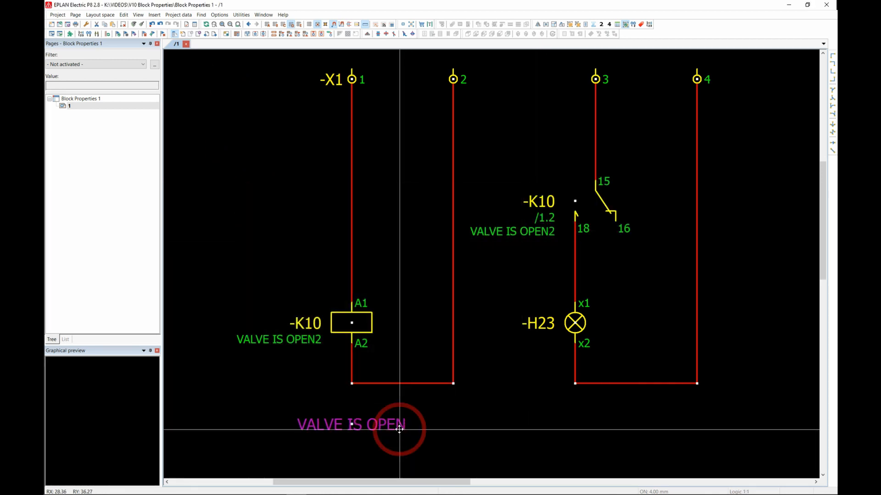
pyautogui.click(108, 35)
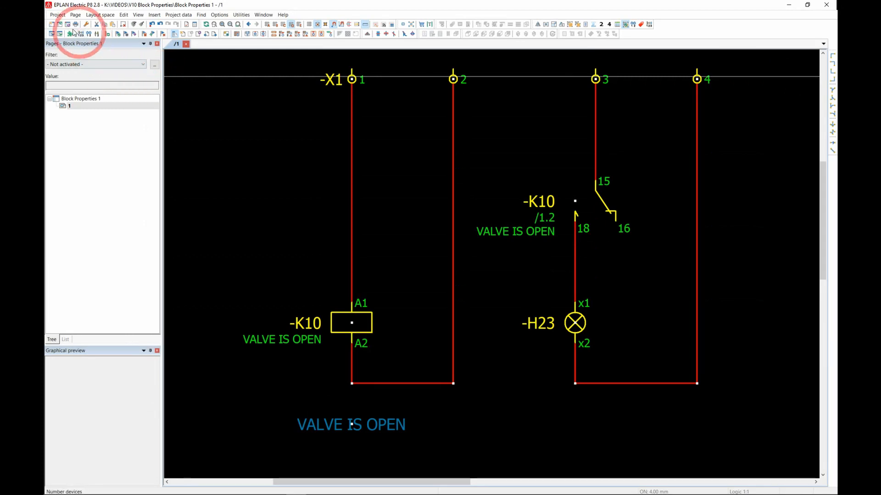
# - Open the project properties of Block Properties 1 and sort the list by property name
pyautogui.click(58, 16)
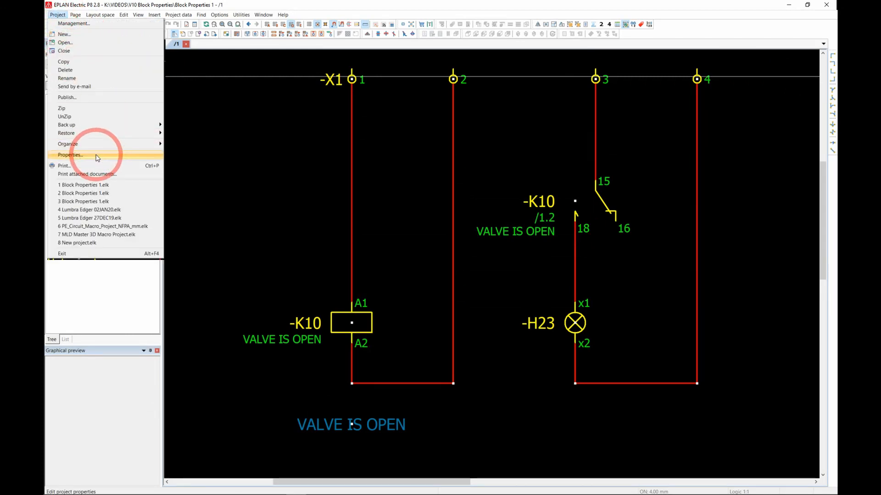
pyautogui.click(98, 153)
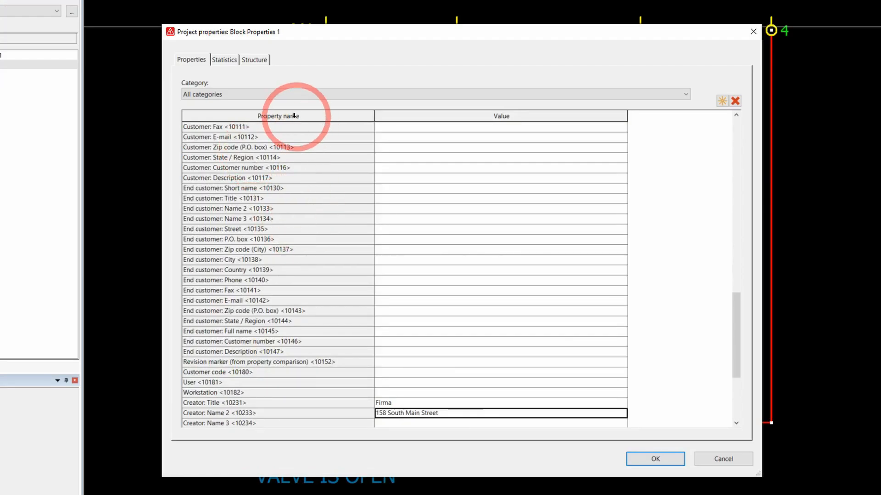
pyautogui.click(295, 117)
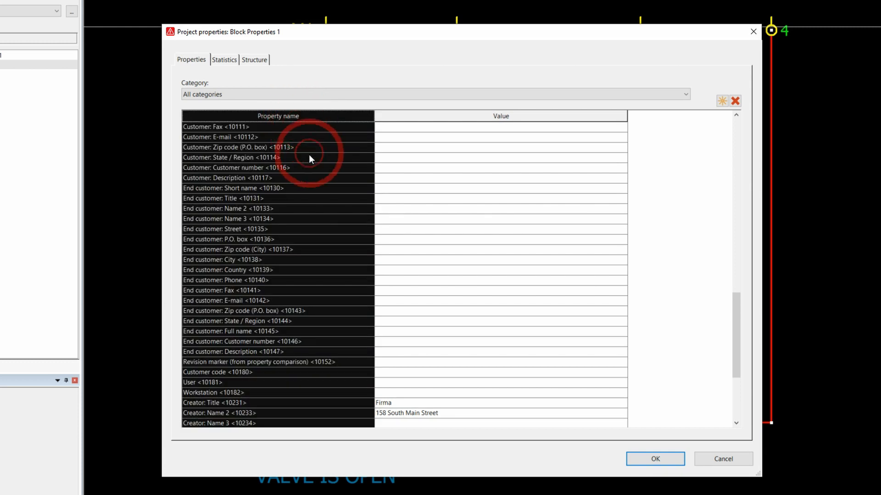
pyautogui.click(316, 118)
pyautogui.scroll(15, 318, 255)
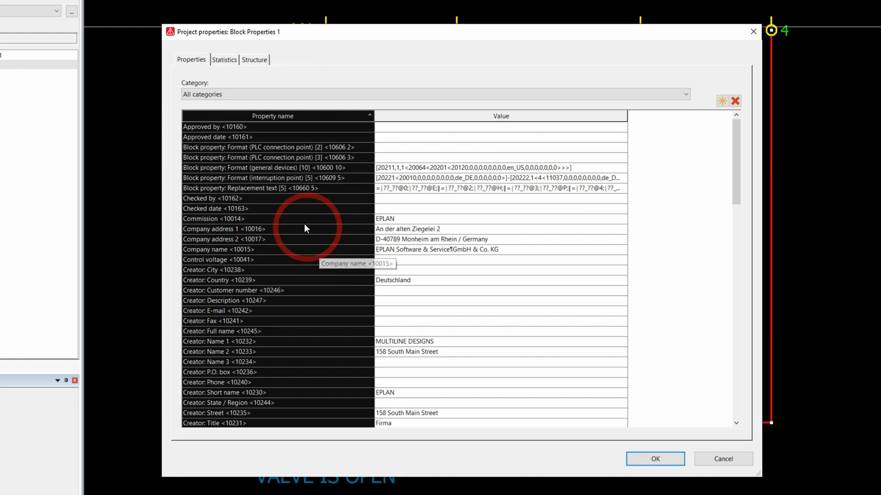
# - Clear the value of Block property: Format (general devices) [10] <10600 10> and delete the property from the project
pyautogui.click(259, 169)
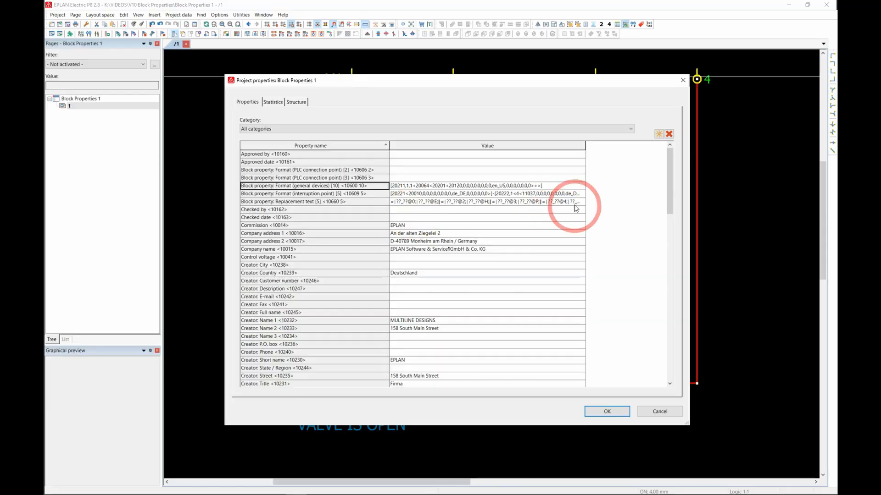
pyautogui.click(596, 168)
pyautogui.press('Delete')
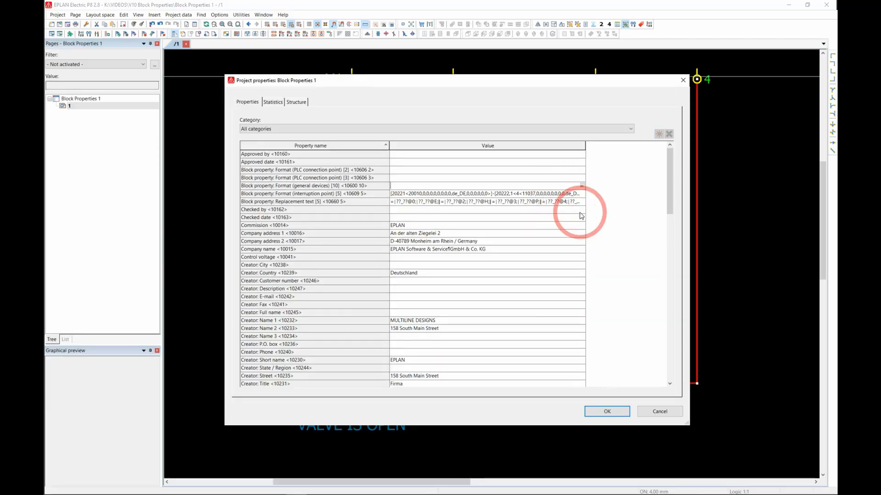
pyautogui.click(337, 186)
pyautogui.click(424, 186)
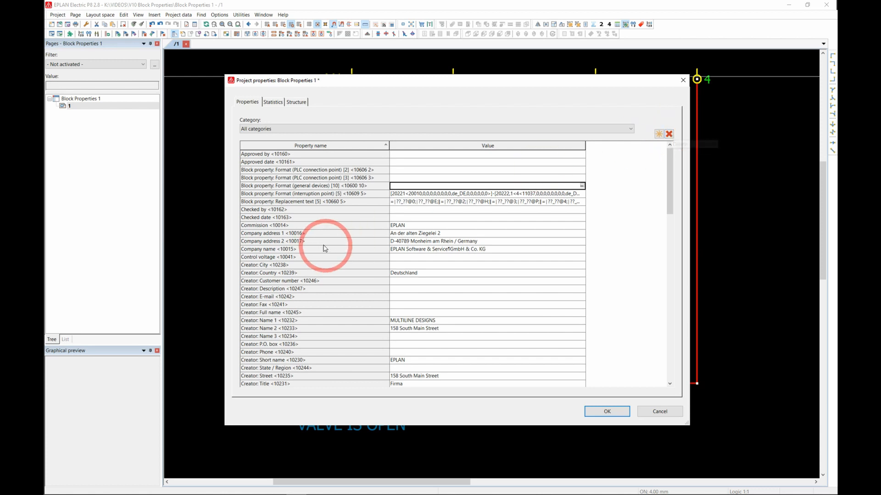
pyautogui.click(669, 134)
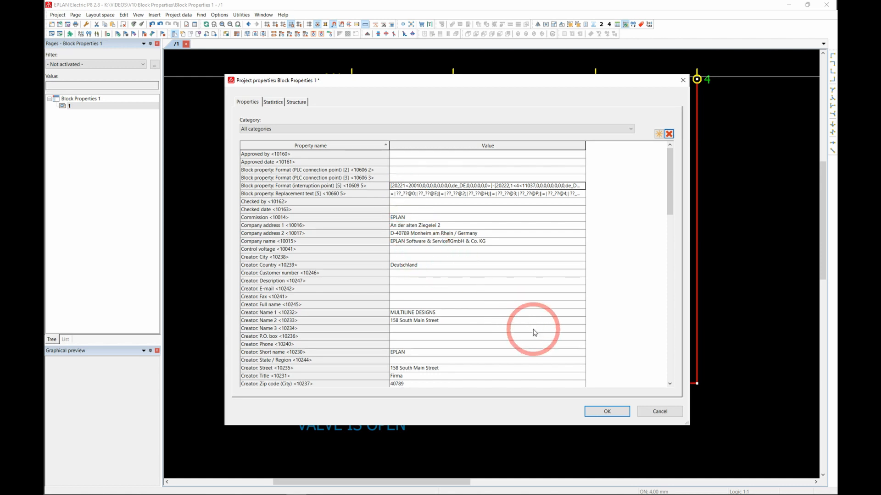
# - Confirm the project property changes and open the project properties again
pyautogui.click(605, 412)
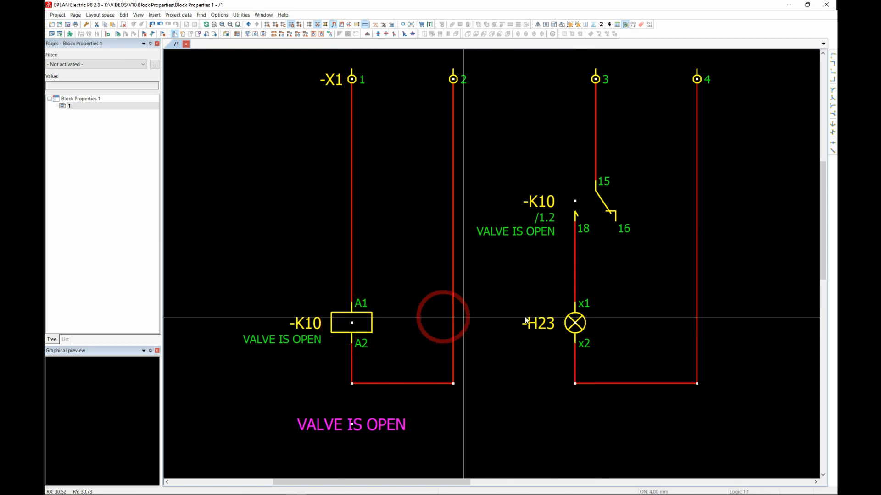
pyautogui.click(586, 323)
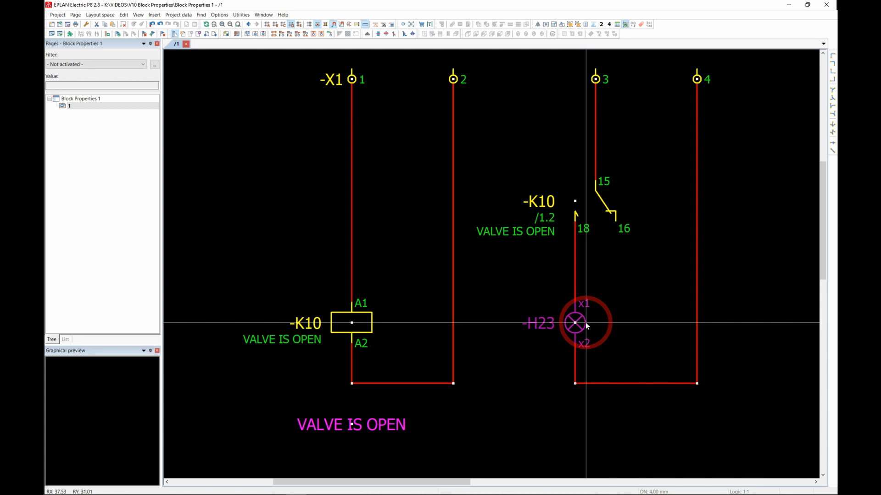
pyautogui.click(293, 103)
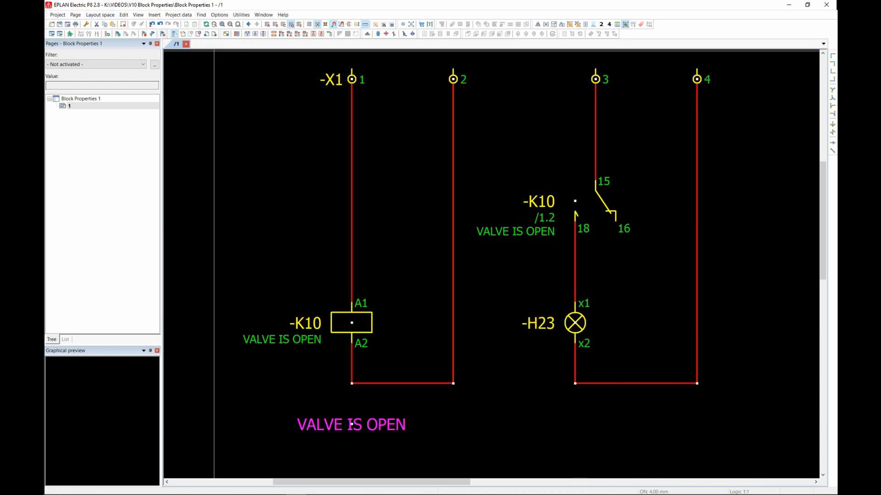
pyautogui.click(57, 15)
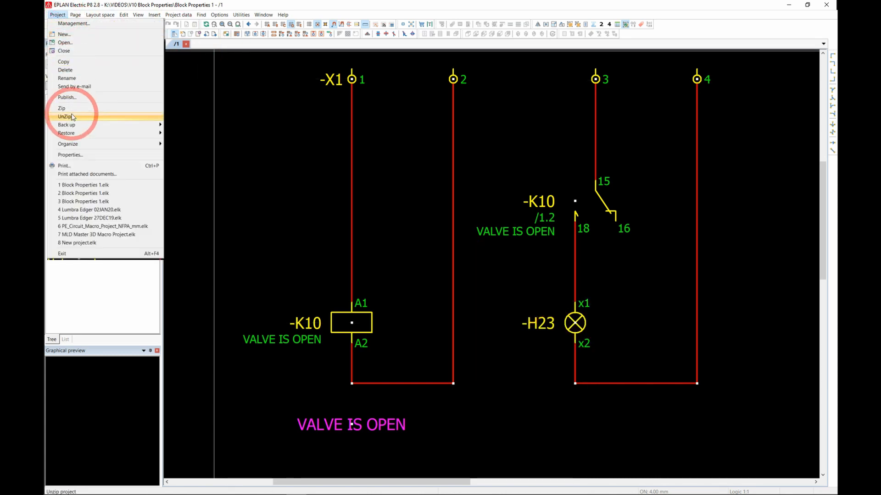
pyautogui.click(73, 154)
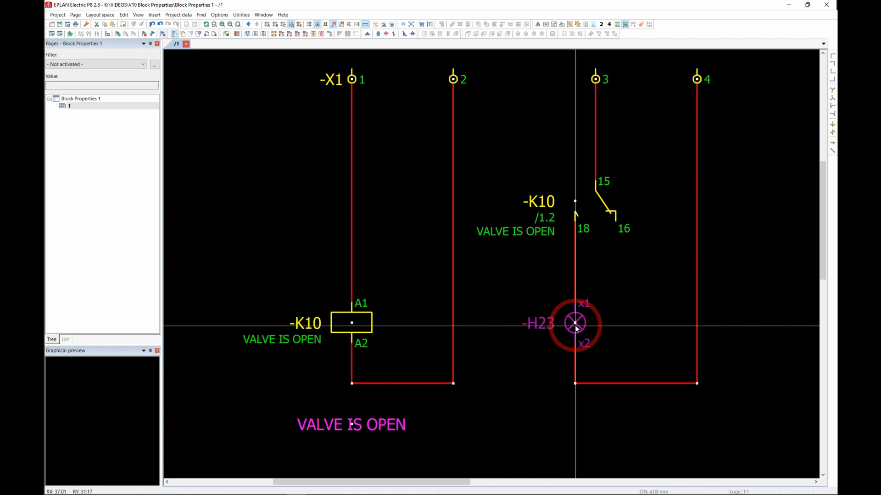
pyautogui.scroll(-3, 433, 327)
pyautogui.scroll(-1, 269, 313)
pyautogui.scroll(2, 695, 343)
pyautogui.scroll(-2, 552, 321)
pyautogui.scroll(3, 339, 308)
pyautogui.scroll(-2, 592, 325)
pyautogui.scroll(1, 436, 323)
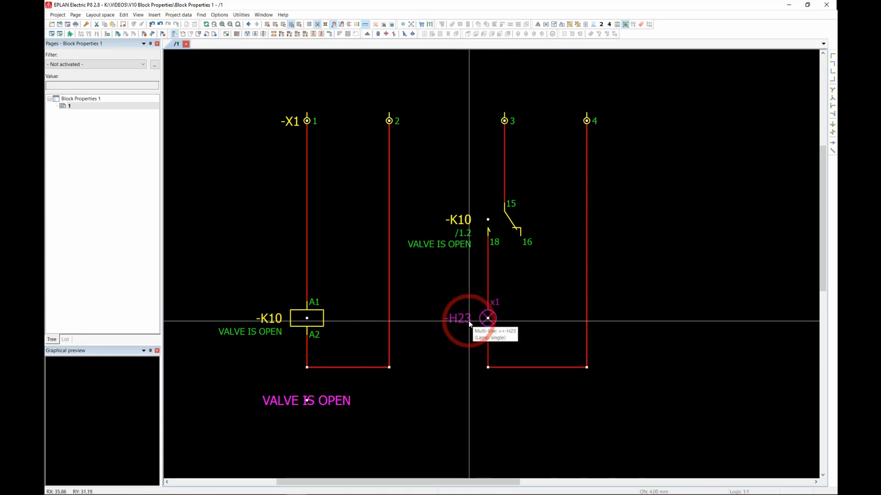
pyautogui.click(497, 306)
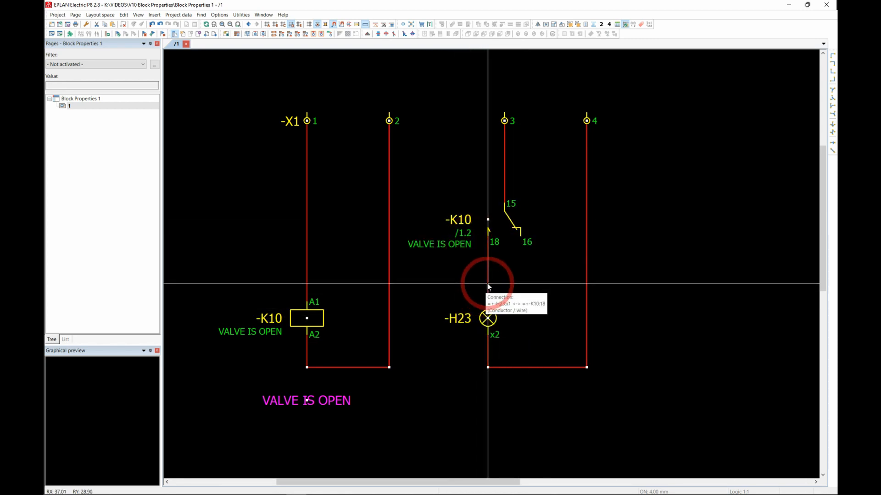
# - Open the signal lamp properties of -H23 and enlarge the dialog to show the whole property list
pyautogui.doubleClick(470, 321)
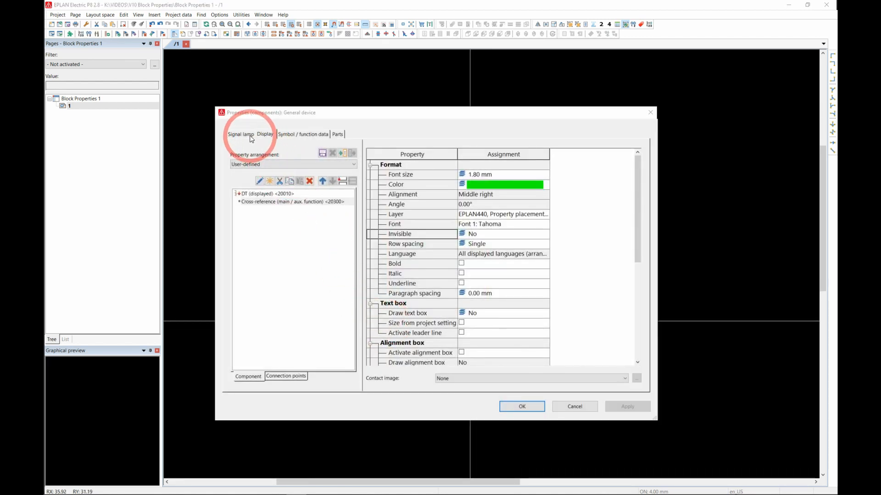
pyautogui.click(250, 137)
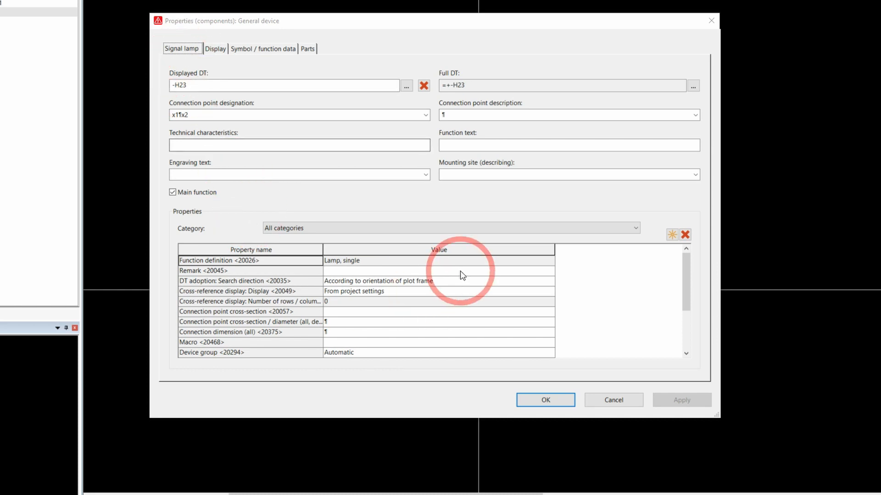
pyautogui.scroll(-2, 422, 332)
pyautogui.moveTo(405, 418); pyautogui.dragTo(405, 488)
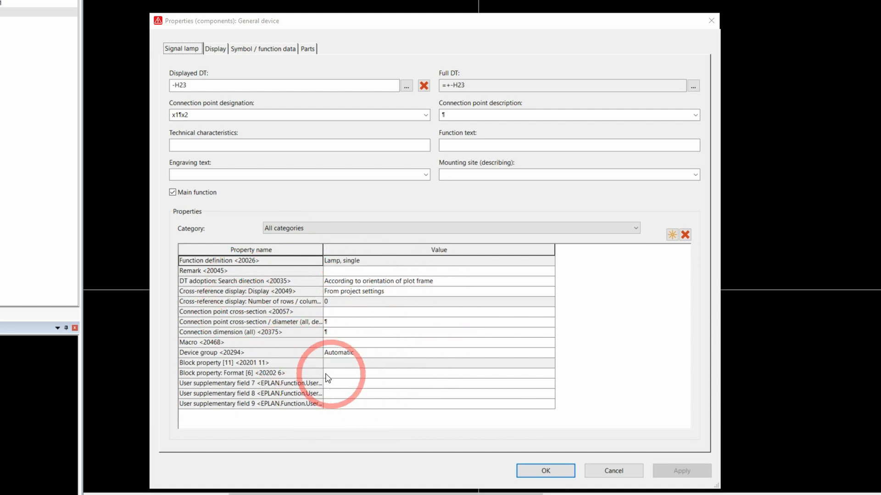
pyautogui.click(380, 364)
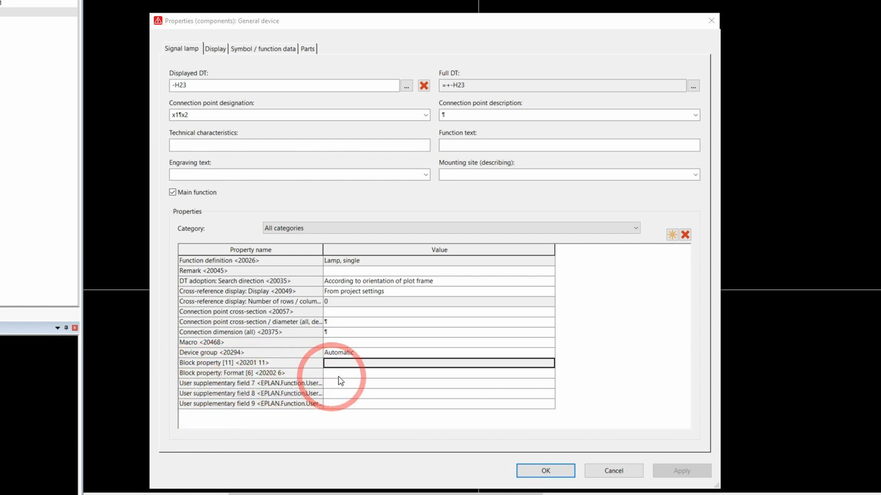
# - Add Block property: Format [10] <20202 10> to the property list of signal lamp -H23
pyautogui.click(672, 234)
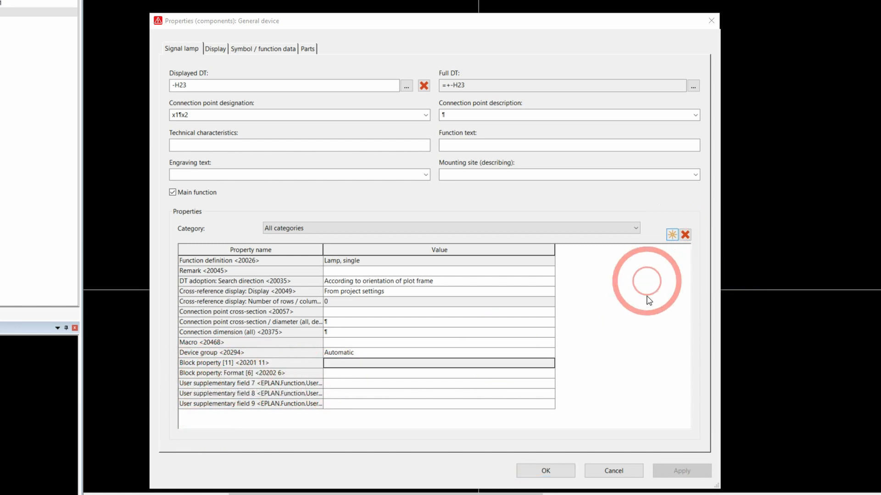
pyautogui.moveTo(335, 91); pyautogui.dragTo(479, 92)
pyautogui.click(227, 157)
pyautogui.scroll(2, 310, 264)
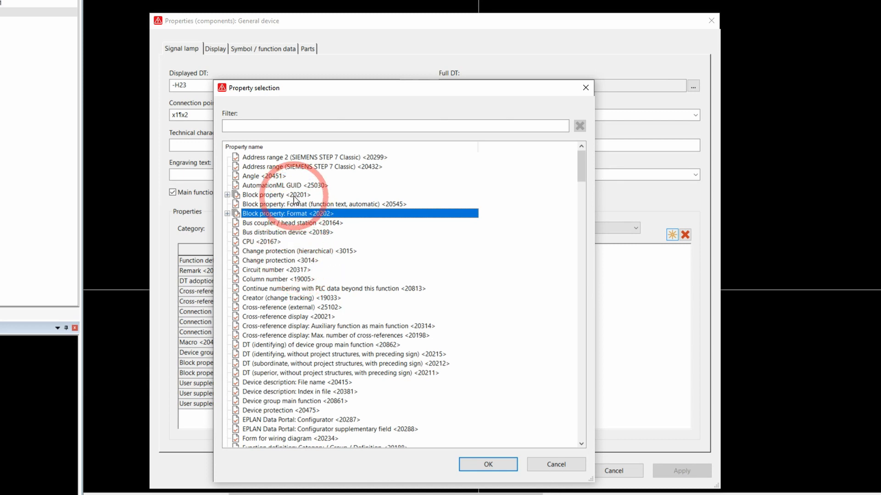
pyautogui.click(293, 196)
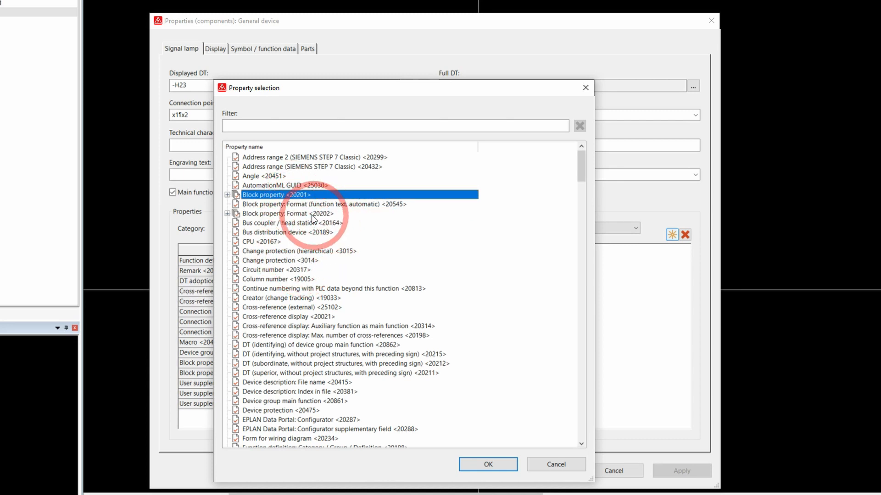
pyautogui.click(308, 215)
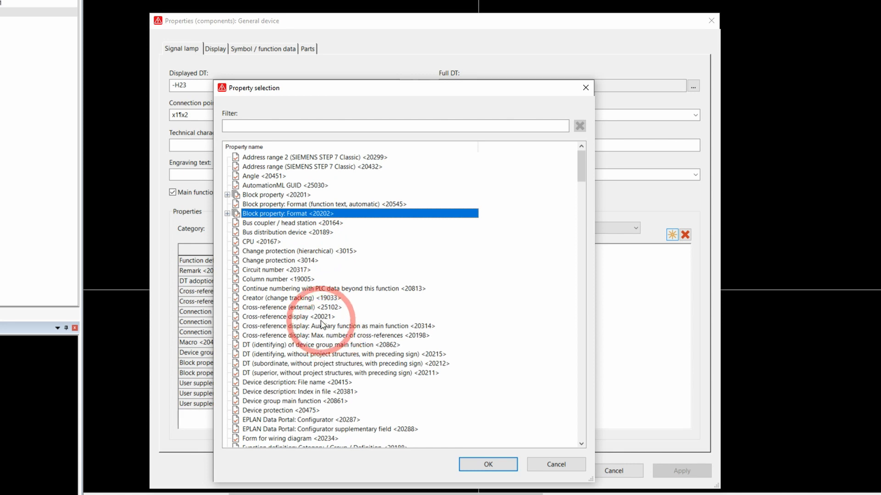
pyautogui.click(227, 213)
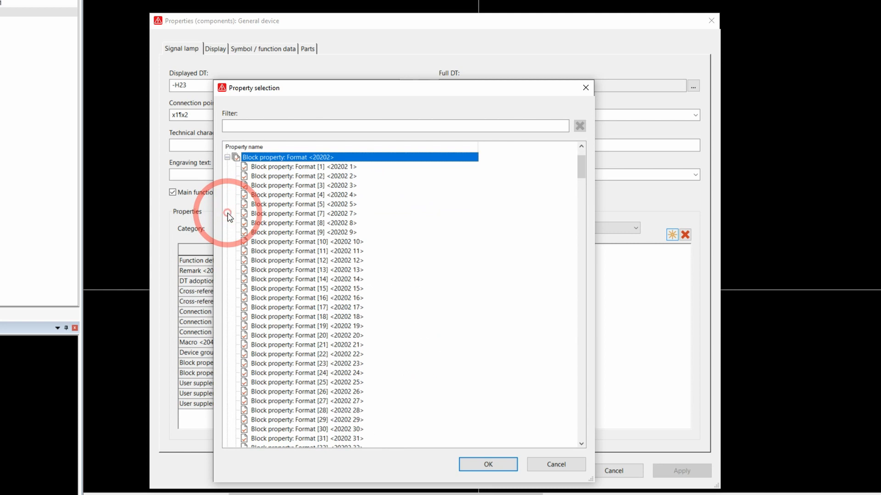
pyautogui.click(350, 242)
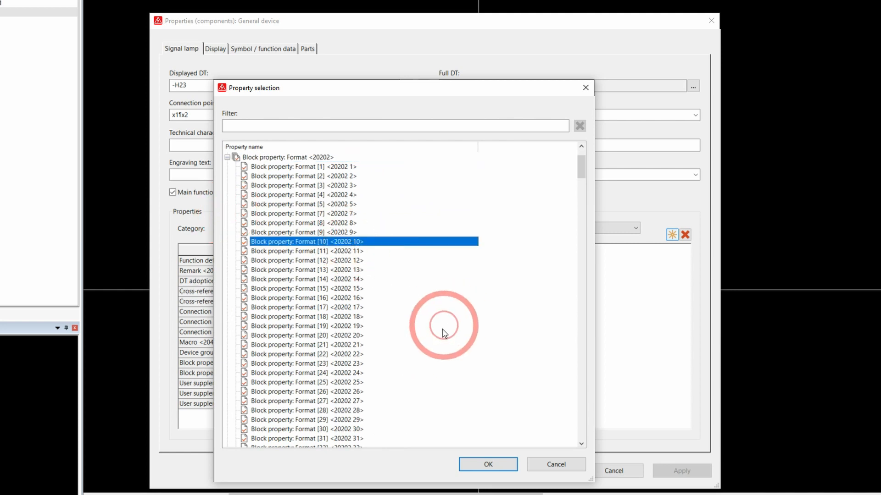
pyautogui.click(489, 465)
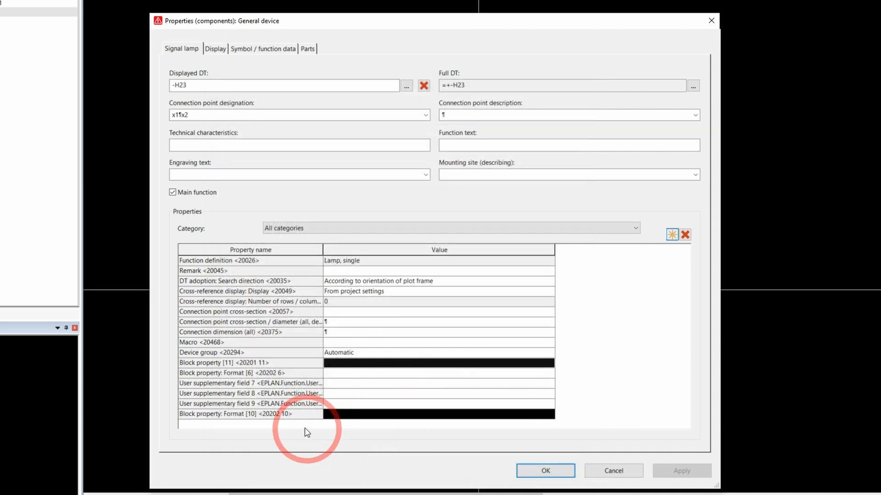
# - Open the format editor for the value of Block property: Format [10] <20202 10>
pyautogui.click(255, 417)
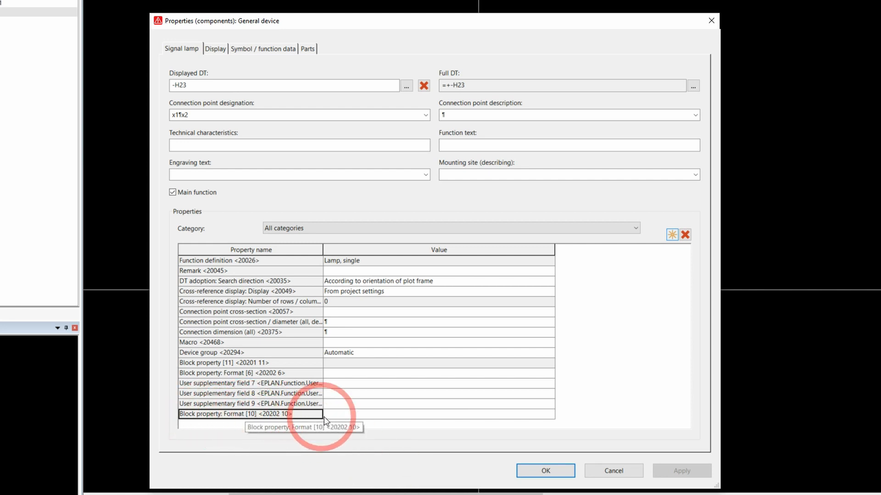
pyautogui.click(371, 415)
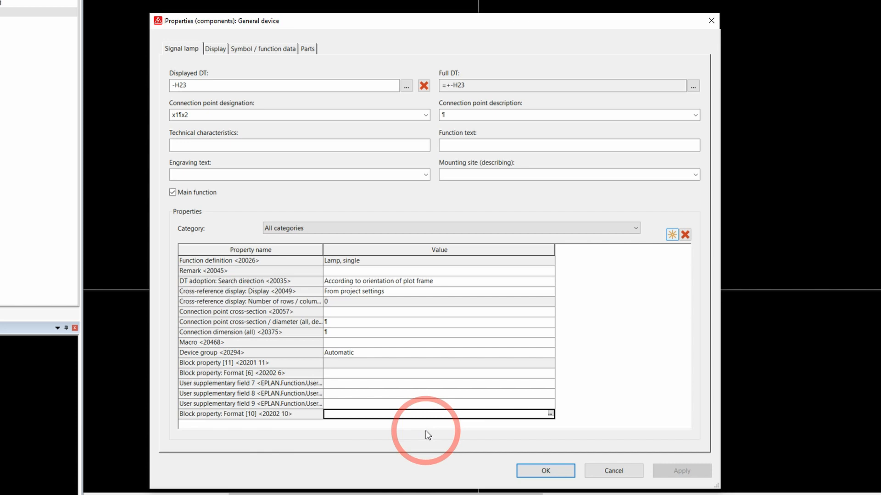
pyautogui.click(551, 414)
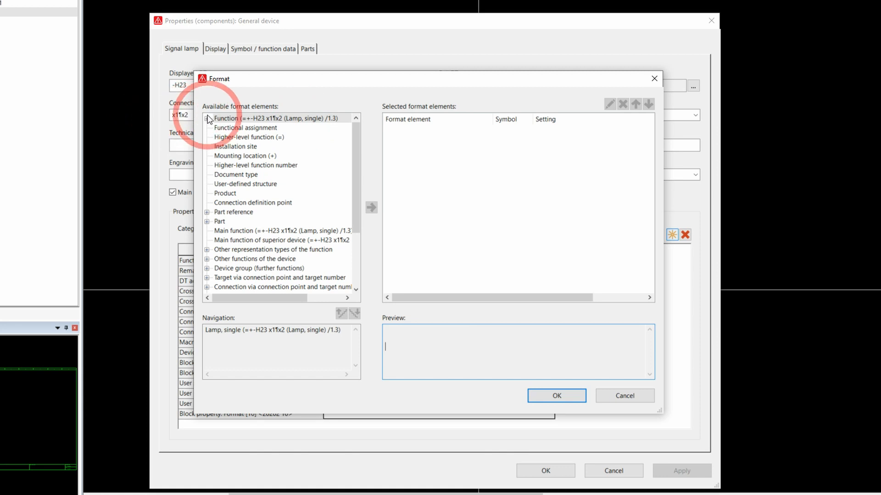
# - View the properties offered by the Functional assignment format element without adding one
pyautogui.click(268, 128)
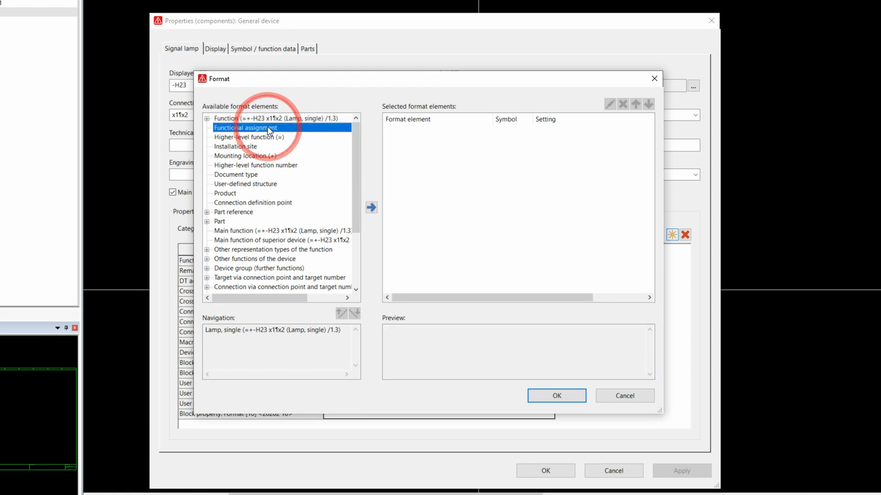
pyautogui.click(372, 209)
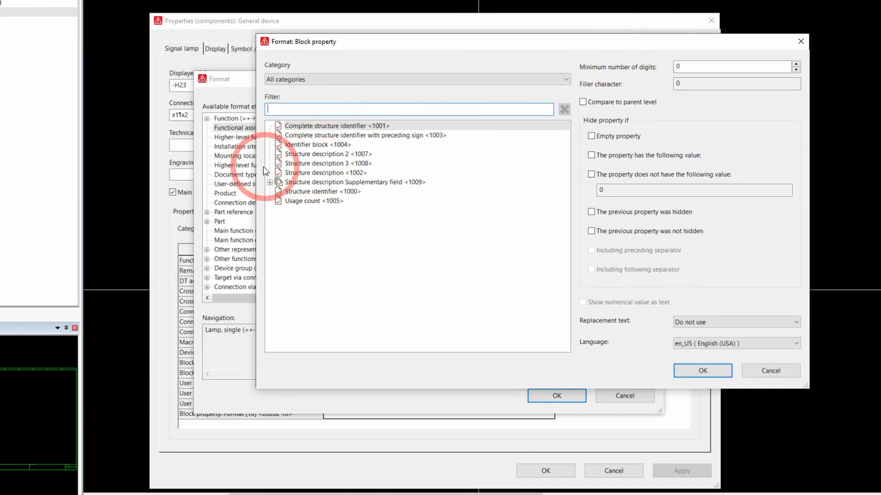
pyautogui.moveTo(255, 166); pyautogui.dragTo(367, 168)
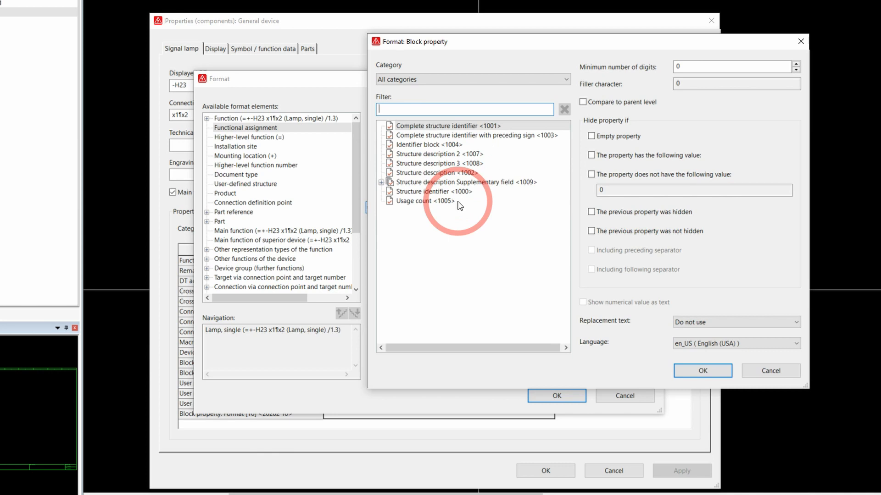
pyautogui.click(800, 42)
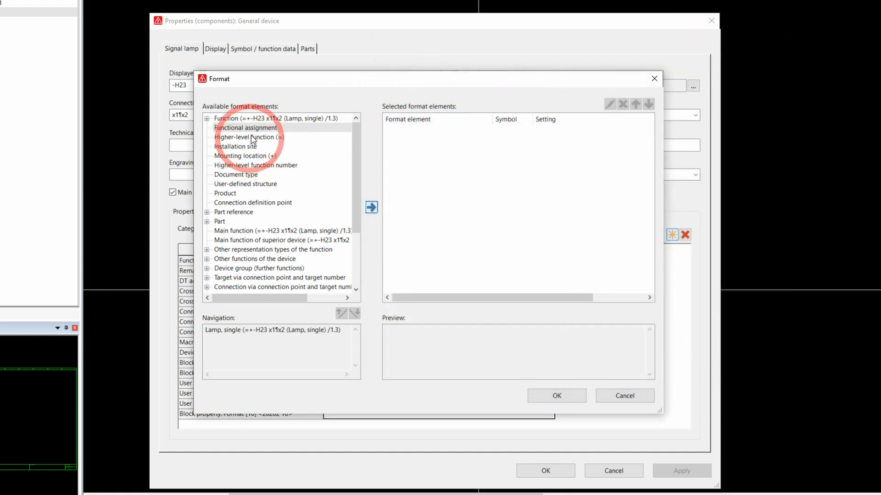
# - Look through the properties offered by the General function element under Function without adding one
pyautogui.click(207, 118)
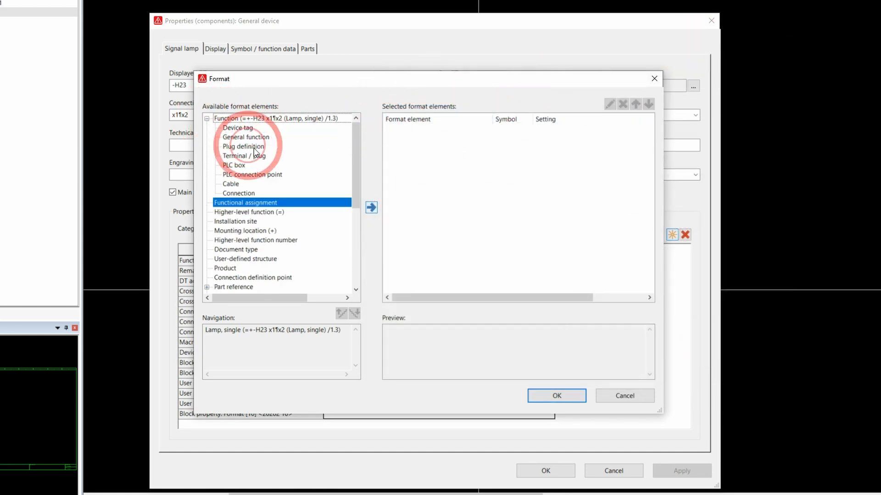
pyautogui.click(250, 137)
pyautogui.click(371, 207)
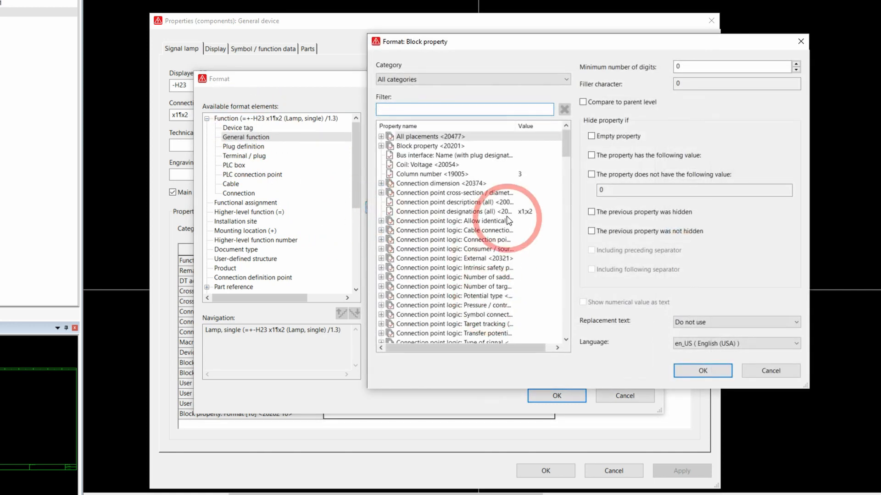
pyautogui.scroll(-15, 508, 223)
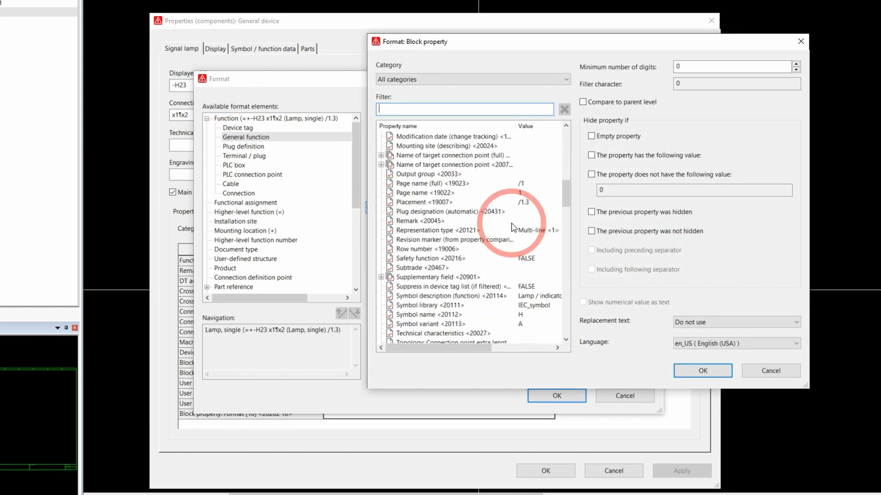
pyautogui.scroll(15, 512, 227)
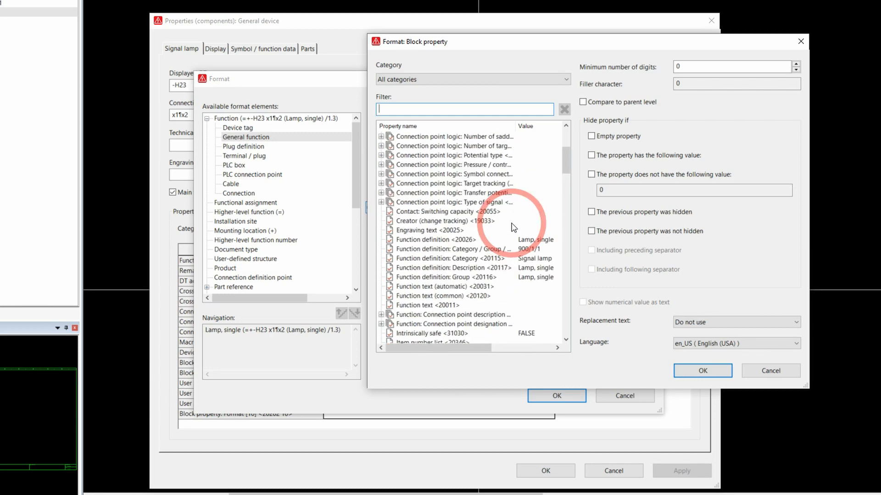
pyautogui.scroll(1, 512, 227)
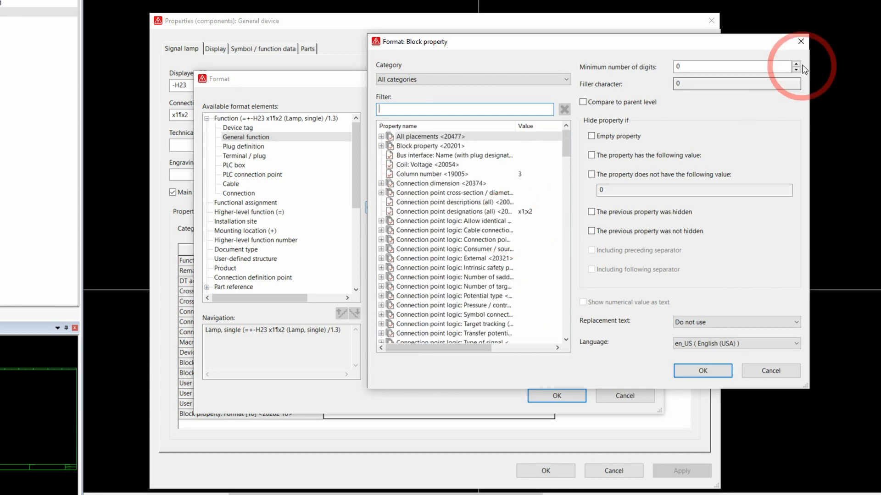
pyautogui.click(801, 41)
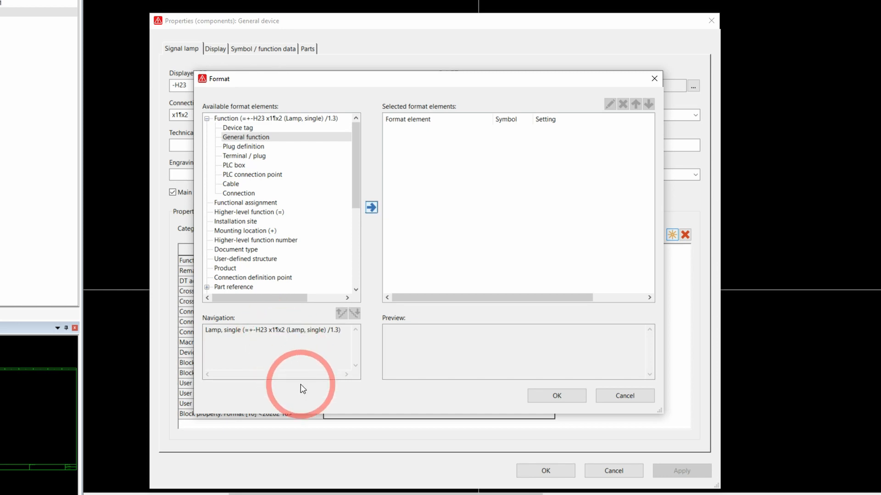
# - Examine the remaining available format elements, including the lamp's Main function, and collapse the Function group
pyautogui.scroll(-3, 274, 243)
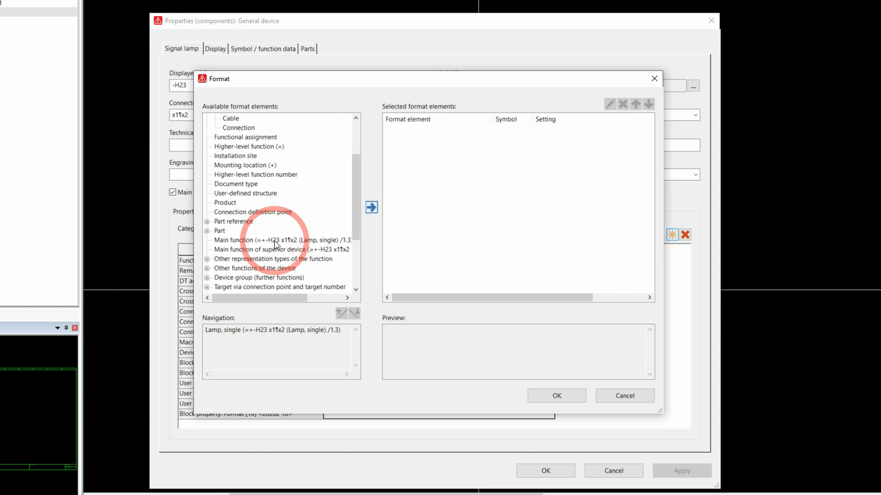
pyautogui.scroll(-1, 303, 293)
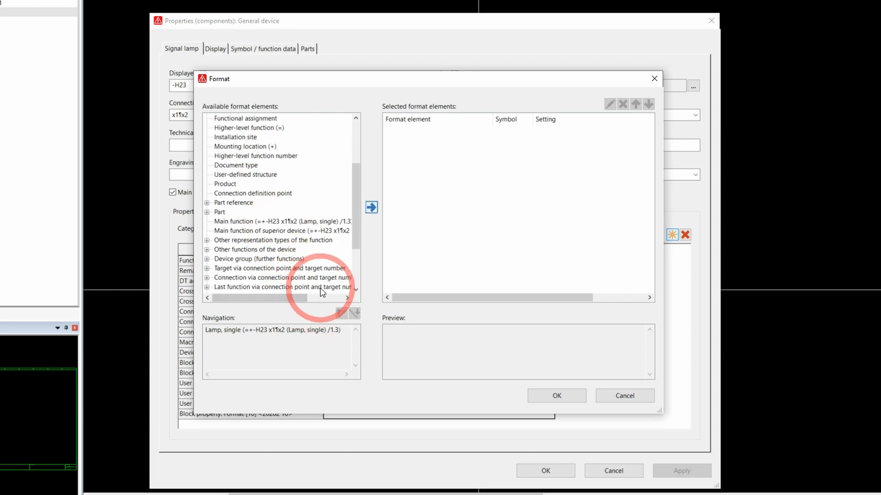
pyautogui.click(233, 221)
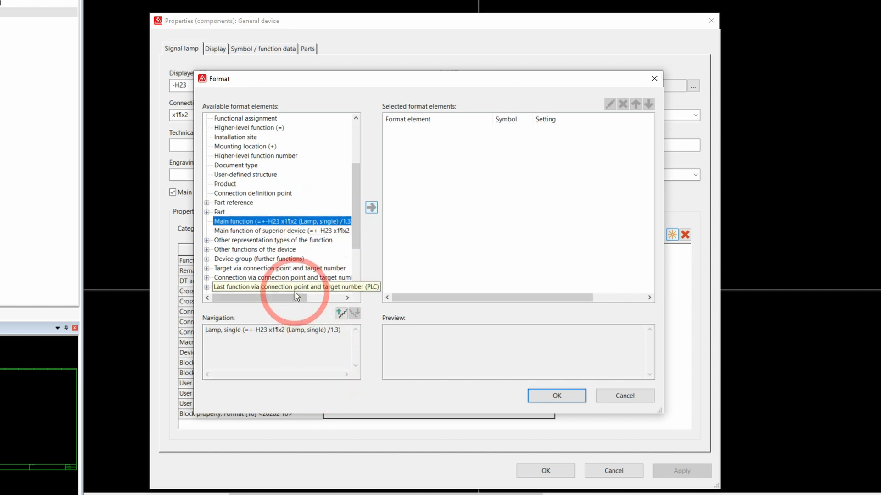
pyautogui.scroll(3, 295, 284)
pyautogui.scroll(1, 295, 277)
pyautogui.click(207, 118)
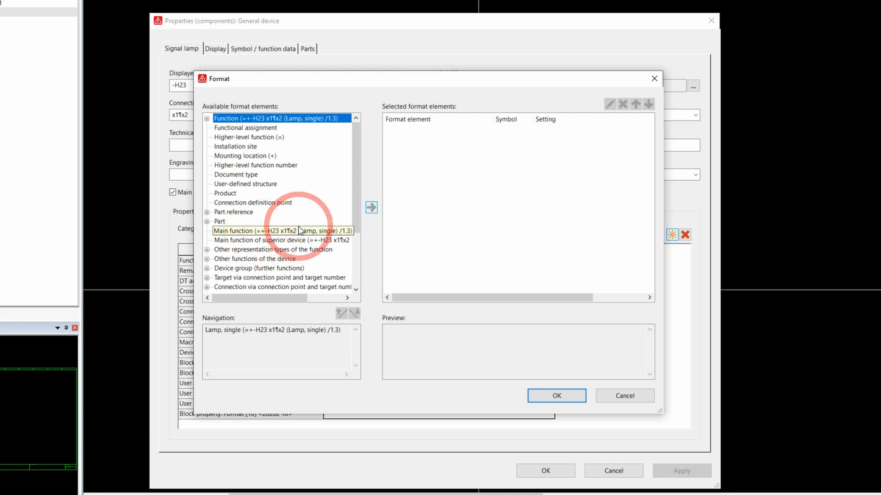
# - Expand Target via connection point and target number and view the targets listed under Connection point 1
pyautogui.scroll(-2, 289, 233)
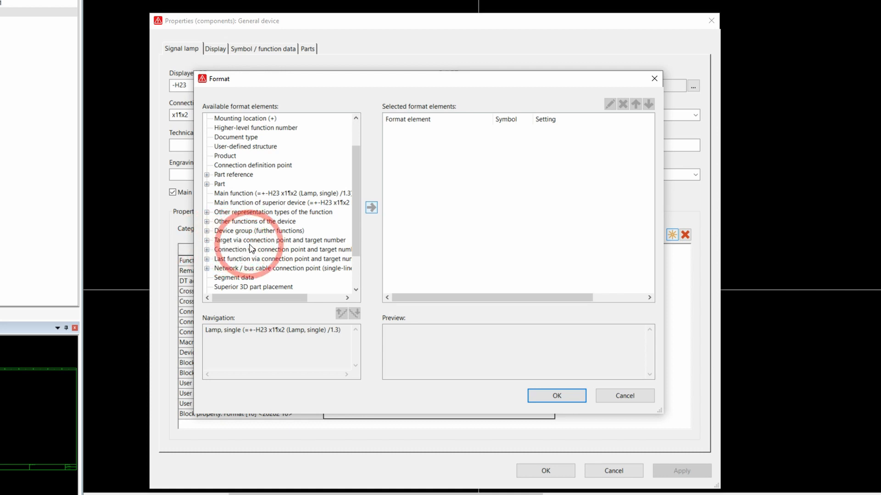
pyautogui.click(207, 240)
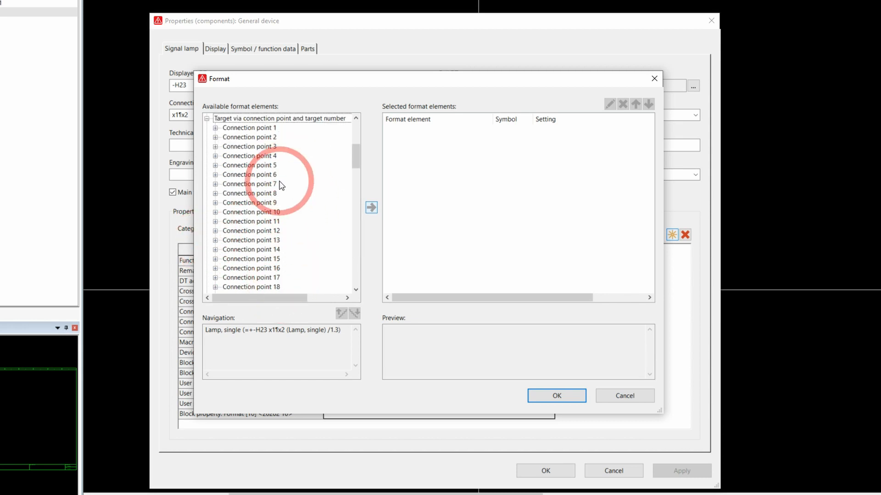
pyautogui.scroll(-1, 284, 208)
pyautogui.scroll(4, 291, 233)
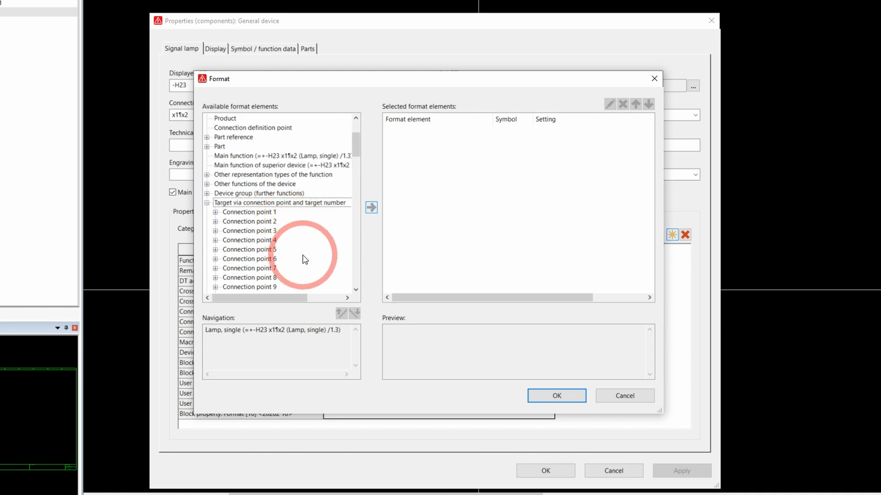
pyautogui.click(260, 213)
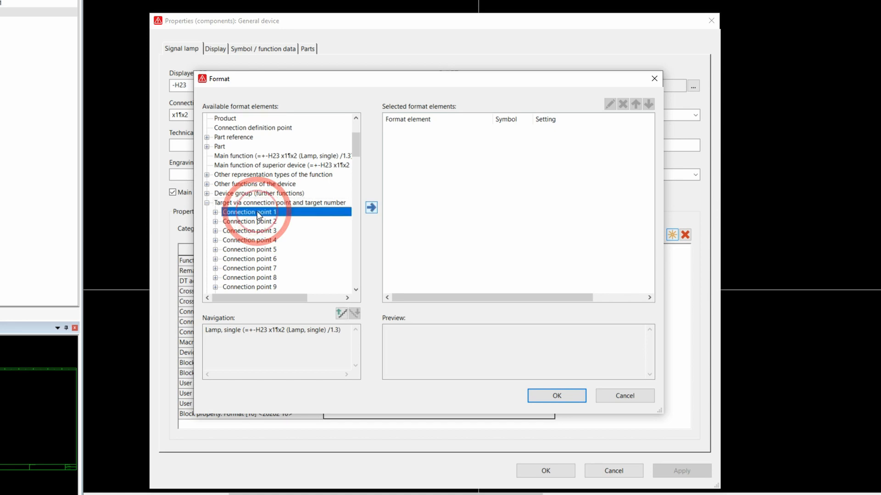
pyautogui.click(215, 212)
pyautogui.scroll(-2, 270, 221)
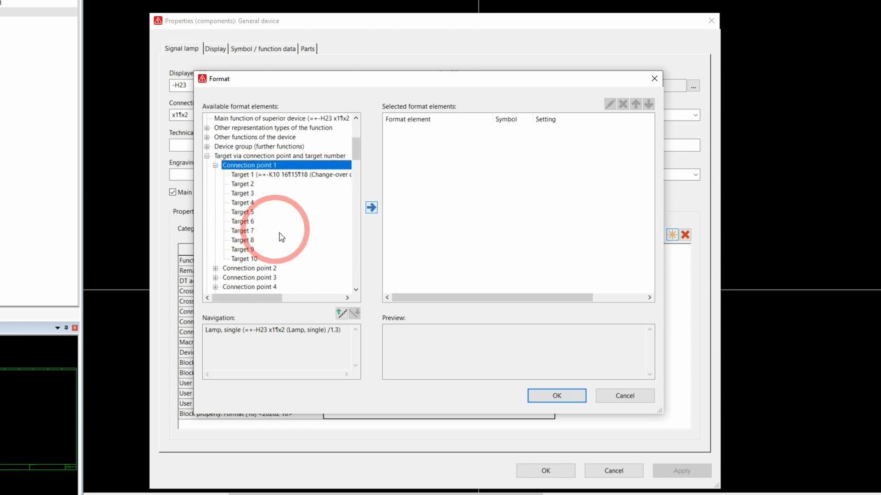
# - Expand Connection points 2 and 3 and compare their targets with those of Connection point 1
pyautogui.click(215, 268)
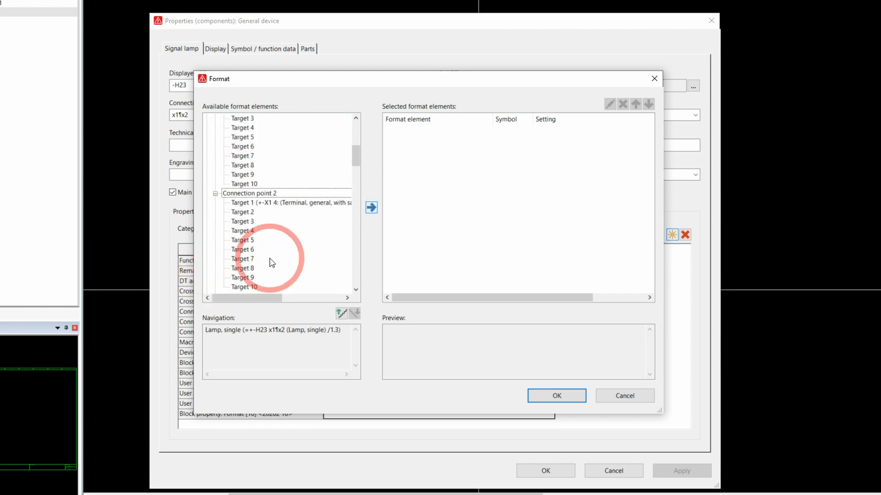
pyautogui.scroll(2, 270, 261)
pyautogui.scroll(-4, 271, 246)
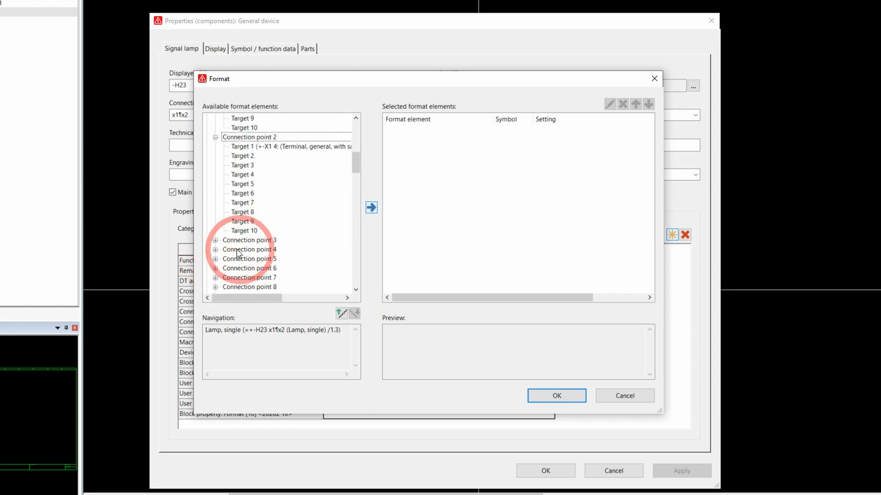
pyautogui.click(215, 240)
pyautogui.scroll(2, 285, 256)
pyautogui.scroll(-2, 278, 247)
pyautogui.scroll(6, 281, 252)
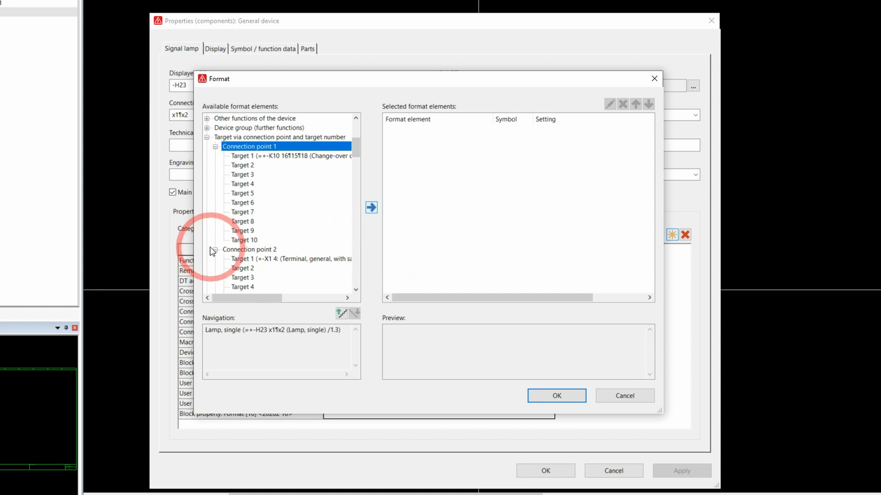
# - Widen the Format dialog, close it without adding an element, and examine how lamp -H23 connects to contact -K10 in the schematic
pyautogui.moveTo(195, 246); pyautogui.dragTo(72, 246)
pyautogui.moveTo(388, 82); pyautogui.dragTo(449, 67)
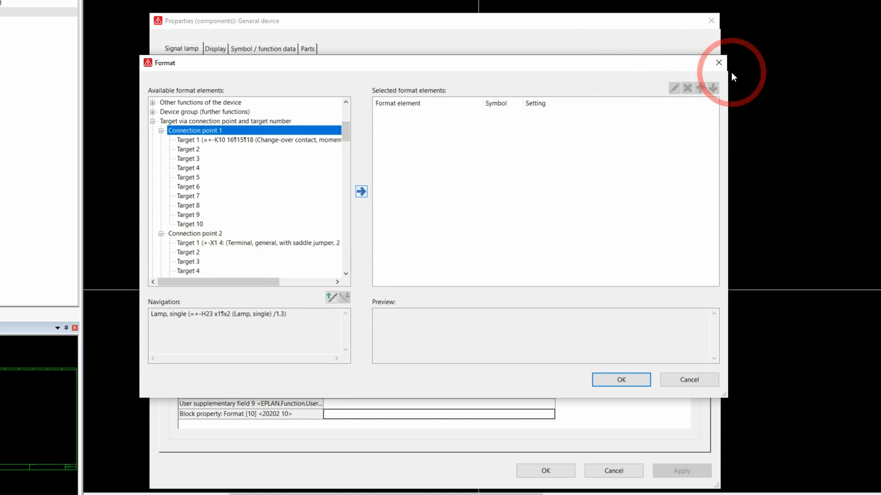
pyautogui.click(719, 63)
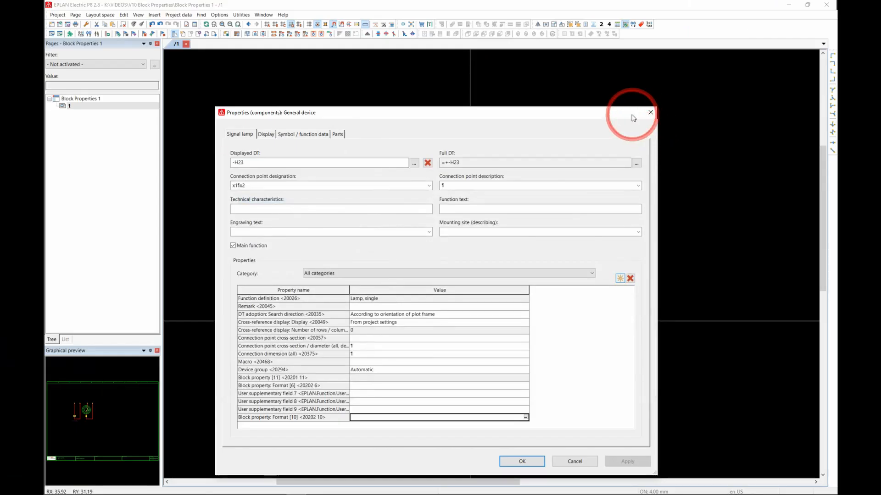
pyautogui.moveTo(633, 115); pyautogui.dragTo(44, 115)
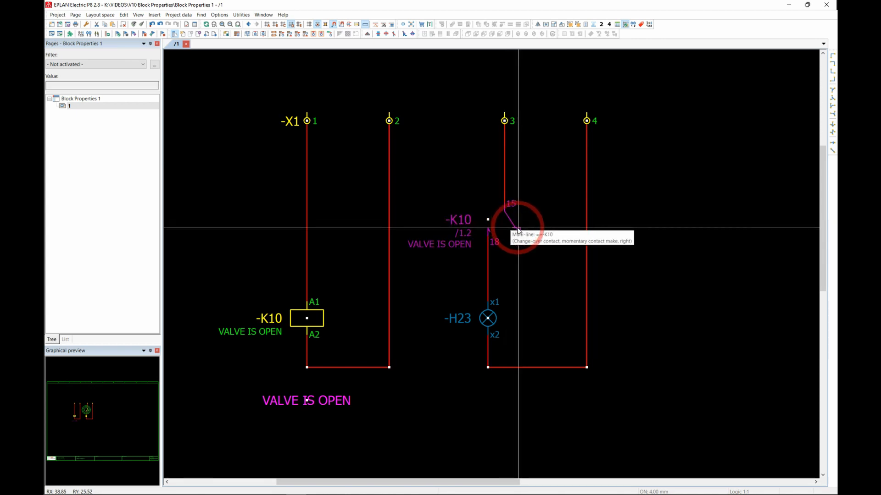
pyautogui.doubleClick(496, 323)
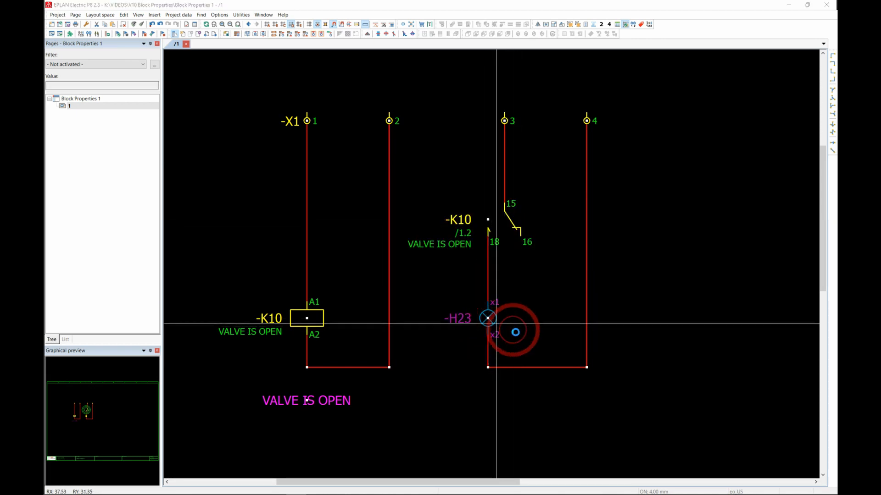
pyautogui.moveTo(530, 138); pyautogui.dragTo(422, 126)
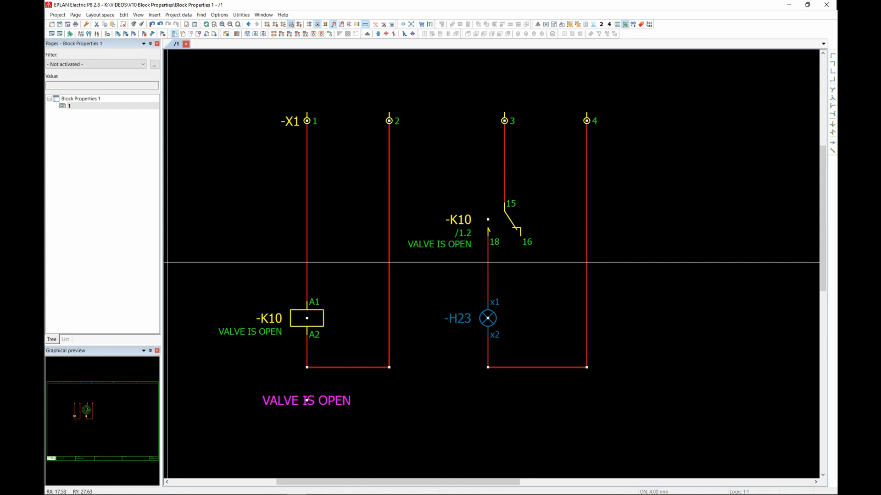
# - Reopen the Block property: Format [10] <20202 10> editor of lamp -H23 and navigate to Target 1 of Connection point 1
pyautogui.doubleClick(493, 318)
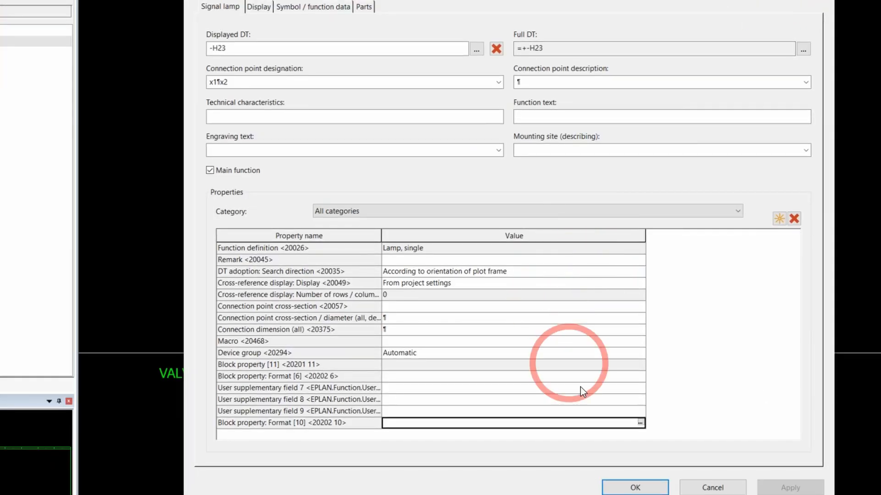
pyautogui.click(640, 423)
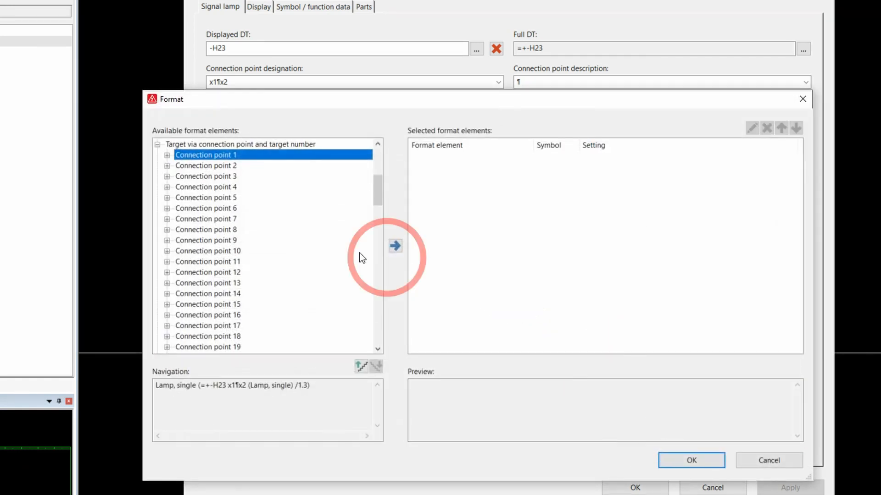
pyautogui.scroll(7, 260, 210)
pyautogui.scroll(-3, 260, 211)
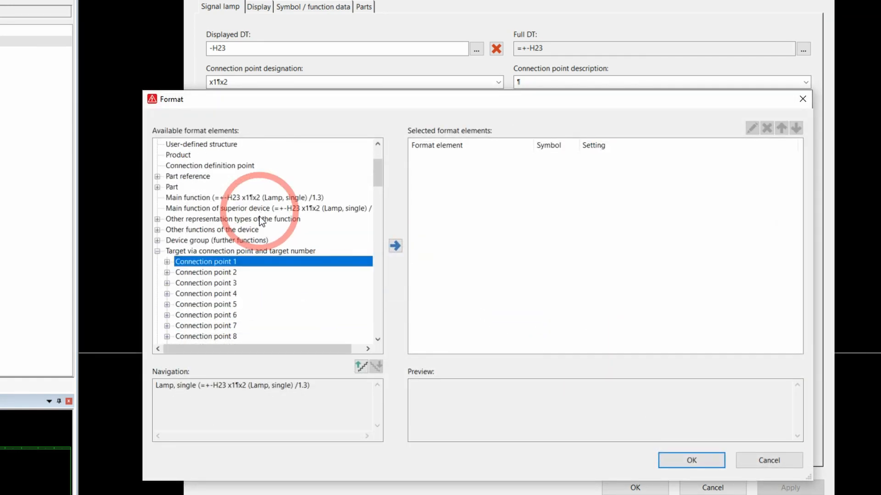
pyautogui.doubleClick(222, 261)
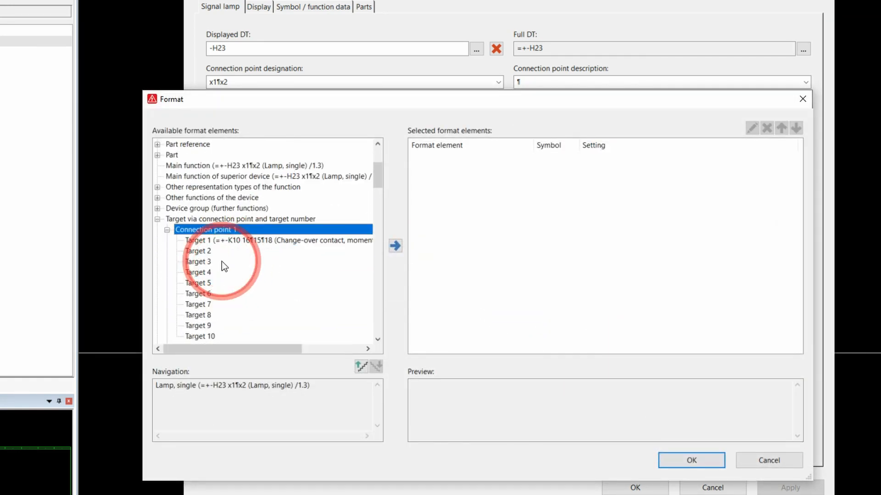
pyautogui.click(334, 244)
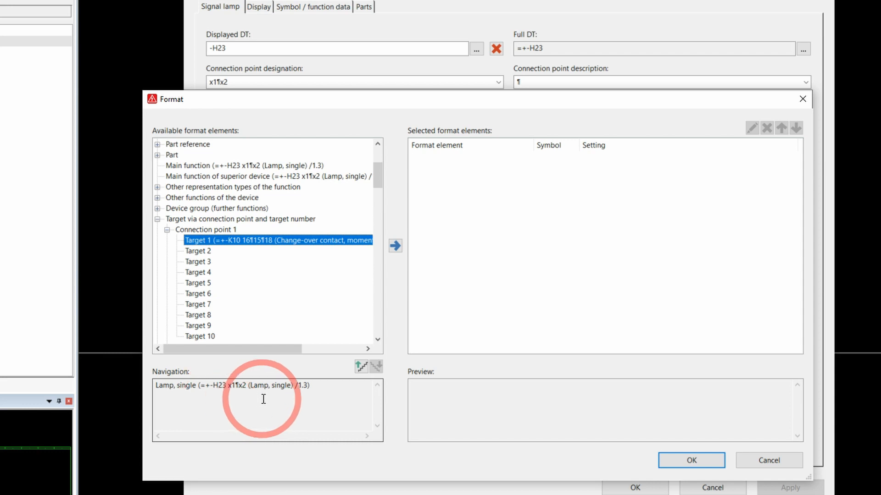
pyautogui.click(362, 368)
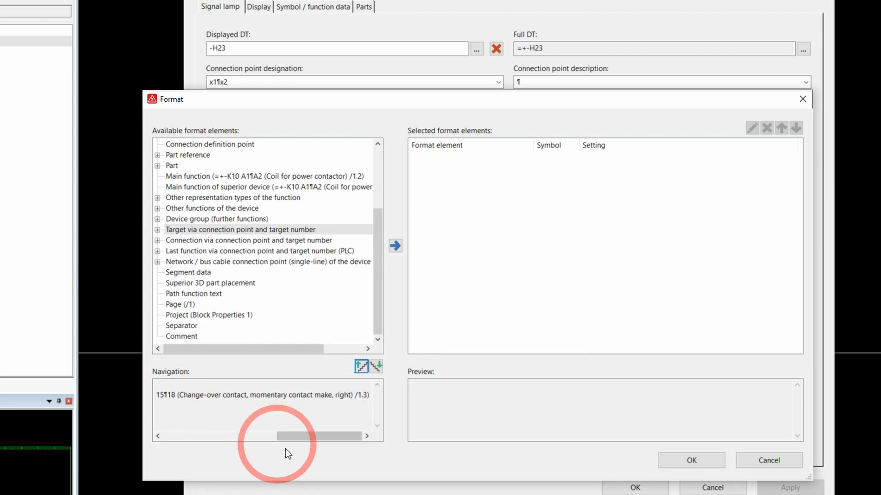
# - Examine the navigation path from lamp -H23 to its target and the Function element available at that level
pyautogui.moveTo(312, 439); pyautogui.dragTo(169, 440)
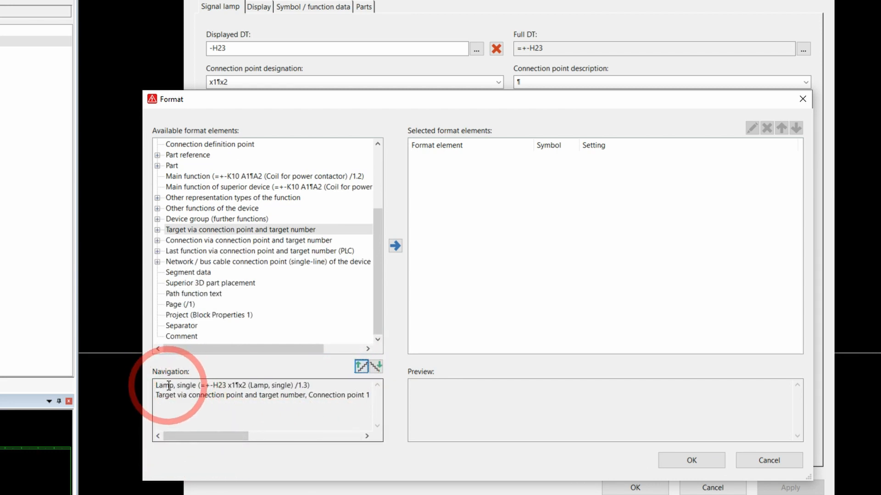
pyautogui.moveTo(314, 385); pyautogui.dragTo(156, 385)
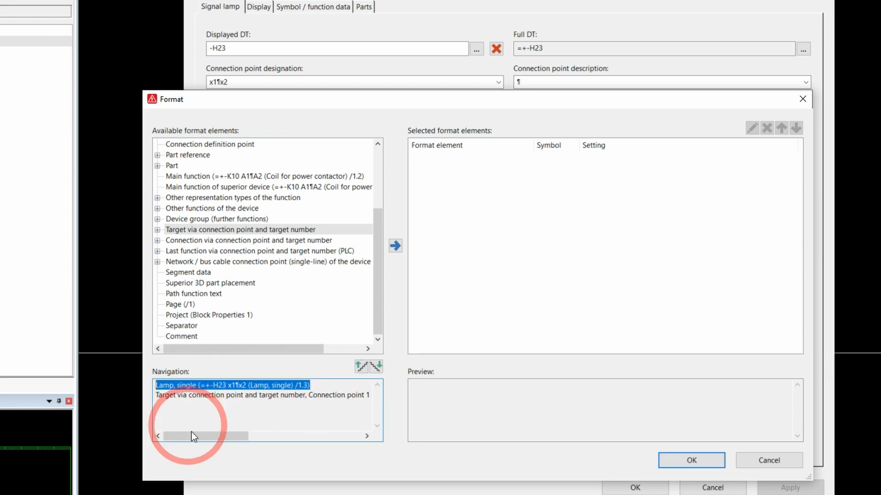
pyautogui.moveTo(200, 439); pyautogui.dragTo(289, 413)
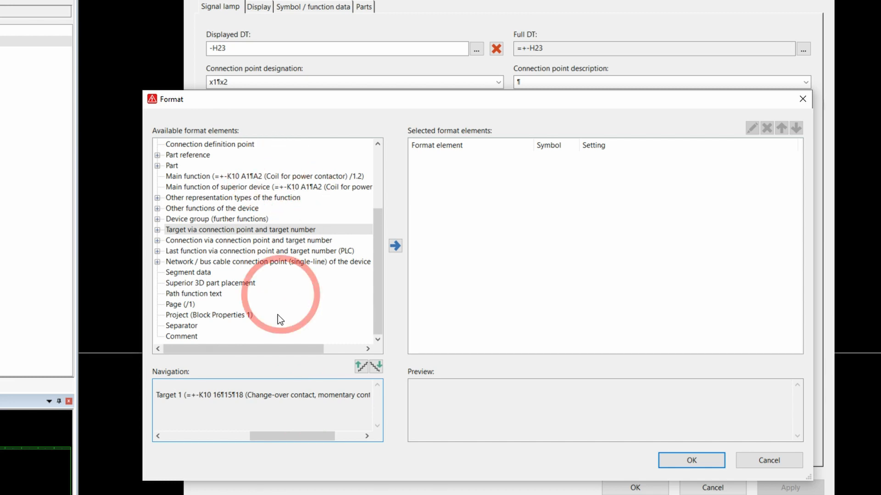
pyautogui.moveTo(296, 436); pyautogui.dragTo(250, 435)
pyautogui.scroll(1, 327, 196)
pyautogui.scroll(3, 300, 194)
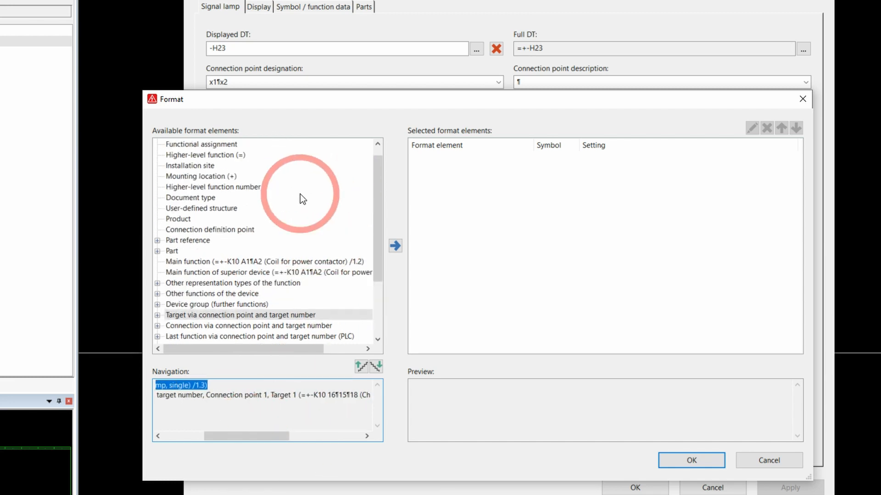
pyautogui.click(291, 146)
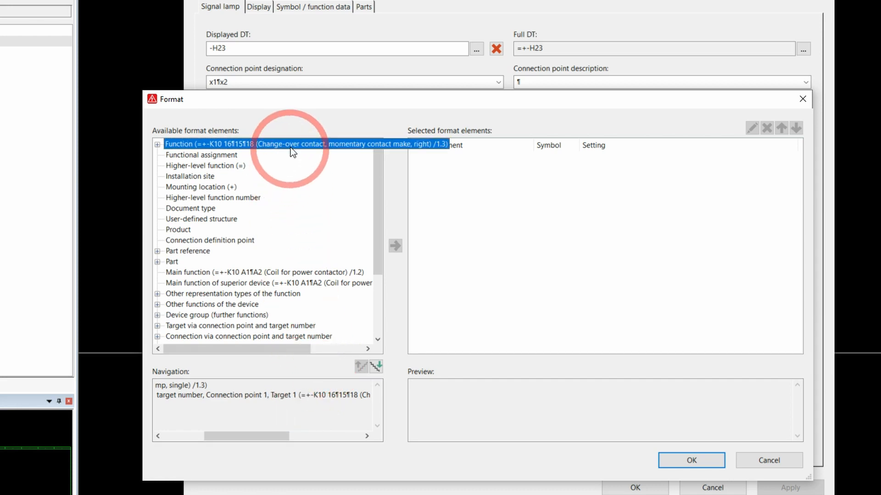
pyautogui.moveTo(253, 438); pyautogui.dragTo(170, 433)
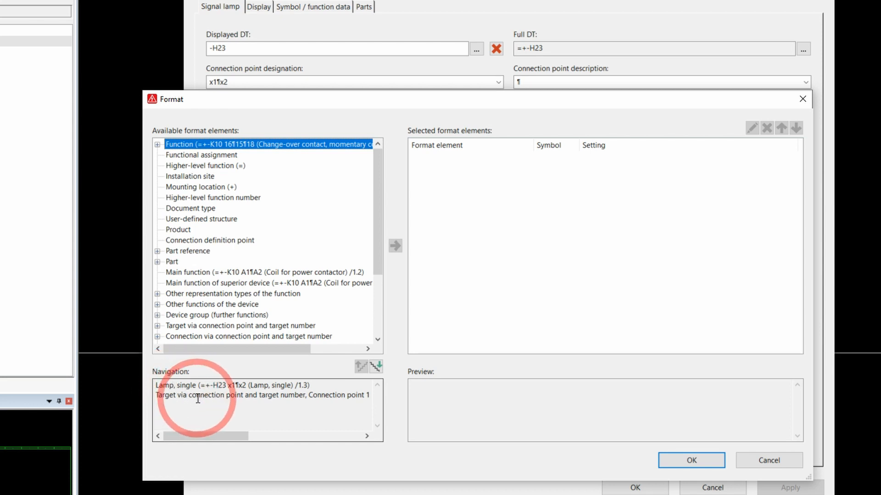
pyautogui.moveTo(225, 433); pyautogui.dragTo(309, 431)
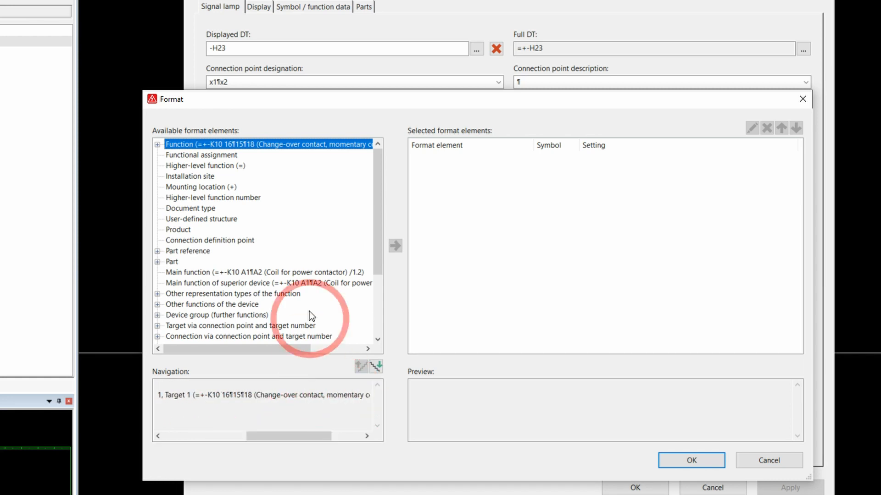
# - Look through the General function properties of the -K10 change-over contact, including Function text (common) <20120>, without adding one
pyautogui.click(158, 145)
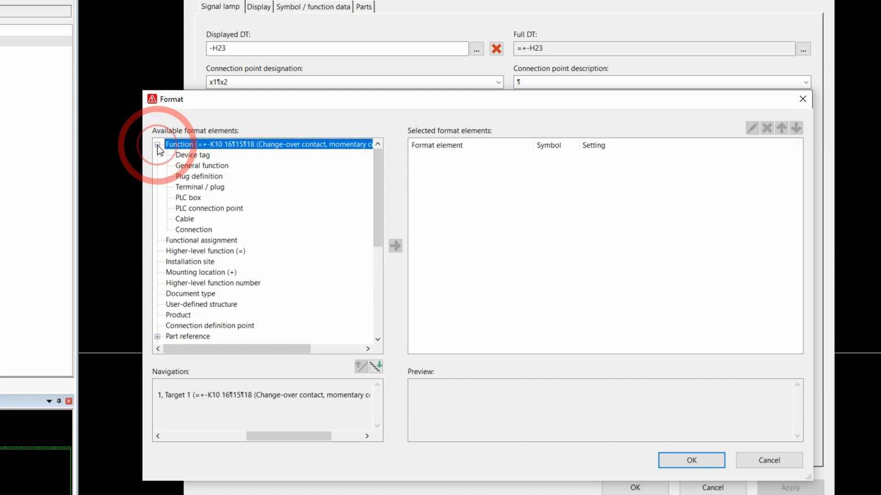
pyautogui.click(203, 166)
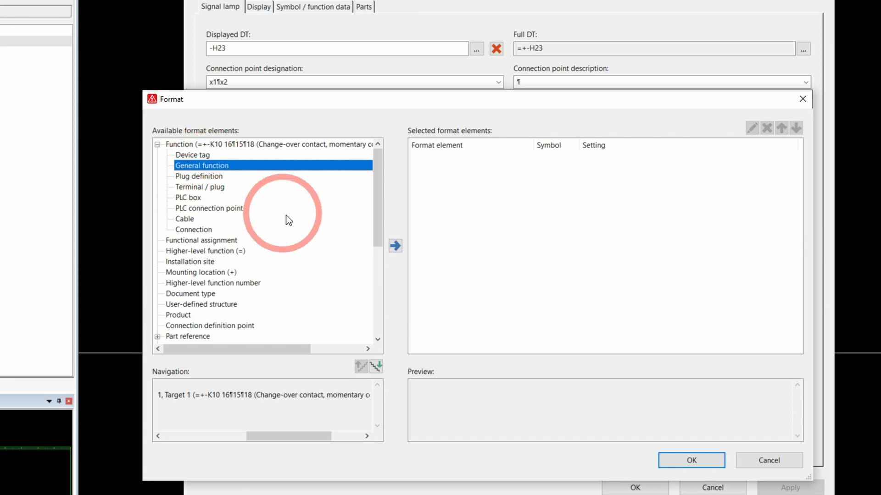
pyautogui.click(396, 247)
pyautogui.moveTo(634, 76); pyautogui.dragTo(400, 91)
pyautogui.scroll(-5, 313, 247)
pyautogui.scroll(-3, 330, 278)
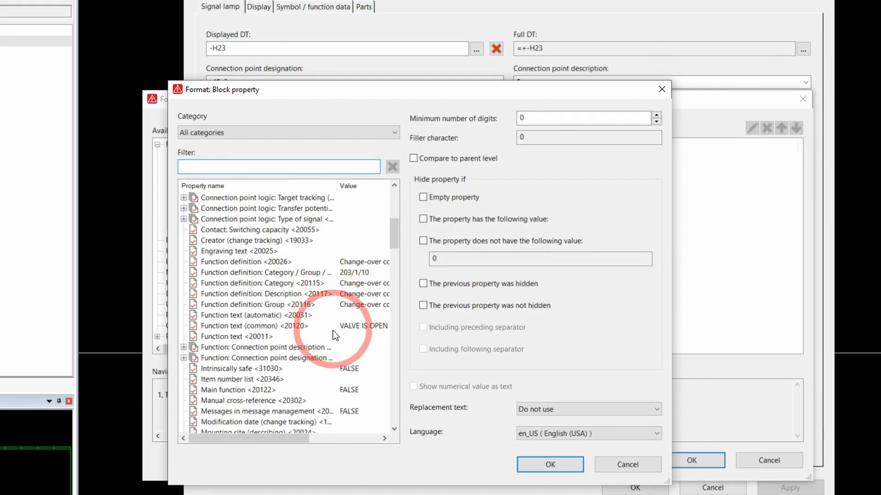
pyautogui.moveTo(168, 298); pyautogui.dragTo(69, 299)
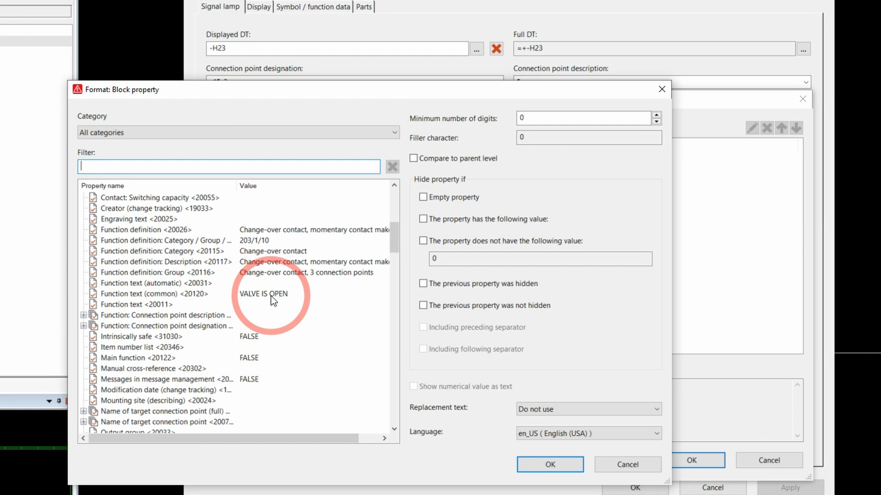
pyautogui.click(661, 89)
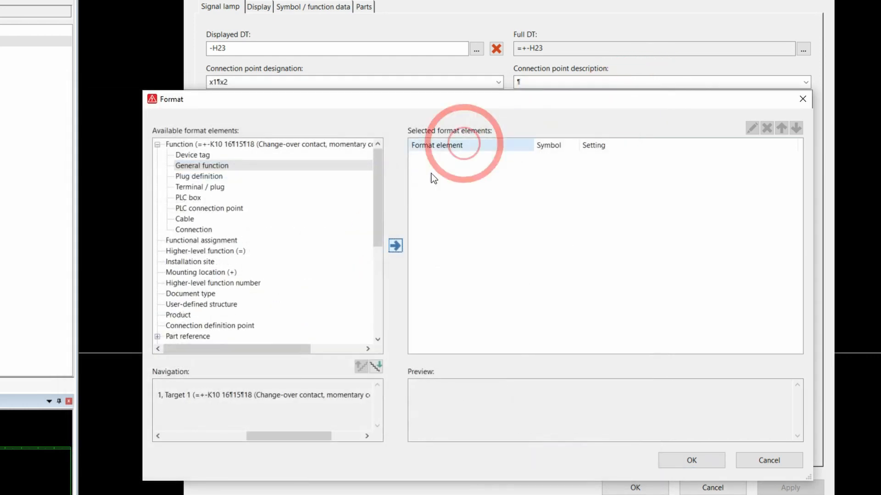
# - Review the navigation path and compare the -K10 coil's Main function element with the change-over contact's Function element
pyautogui.moveTo(275, 436); pyautogui.dragTo(181, 436)
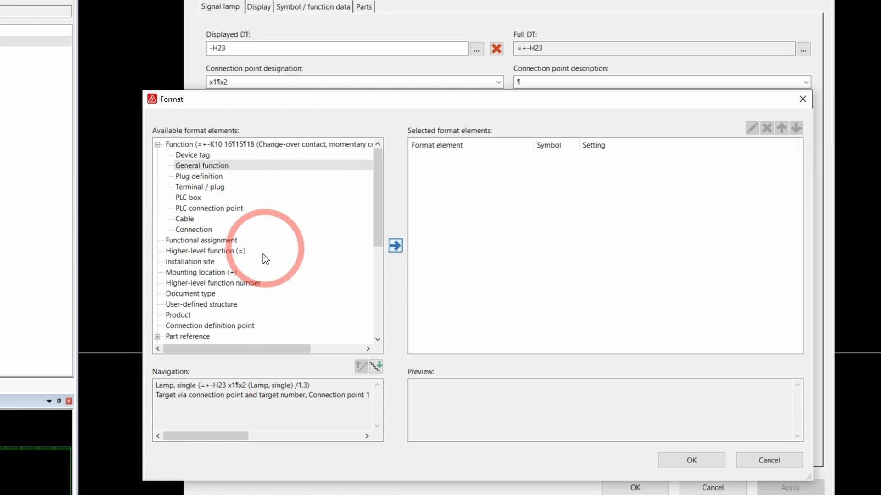
pyautogui.scroll(-2, 267, 247)
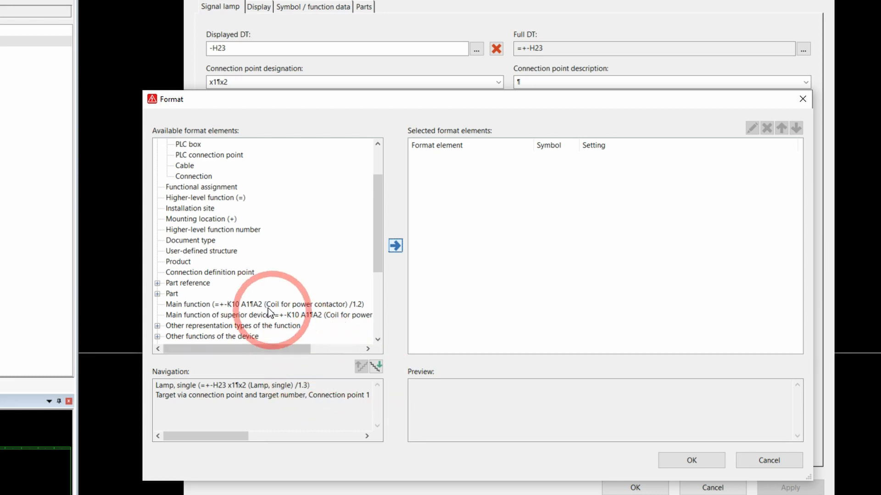
pyautogui.click(205, 306)
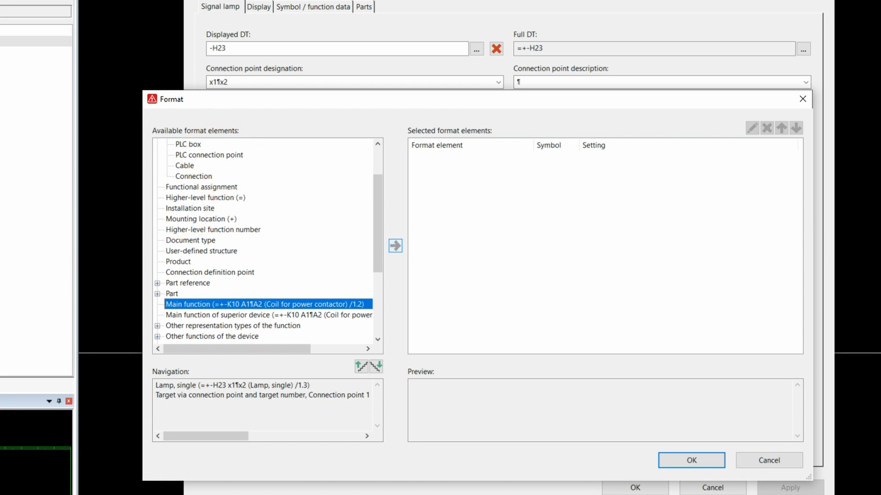
pyautogui.scroll(2, 297, 220)
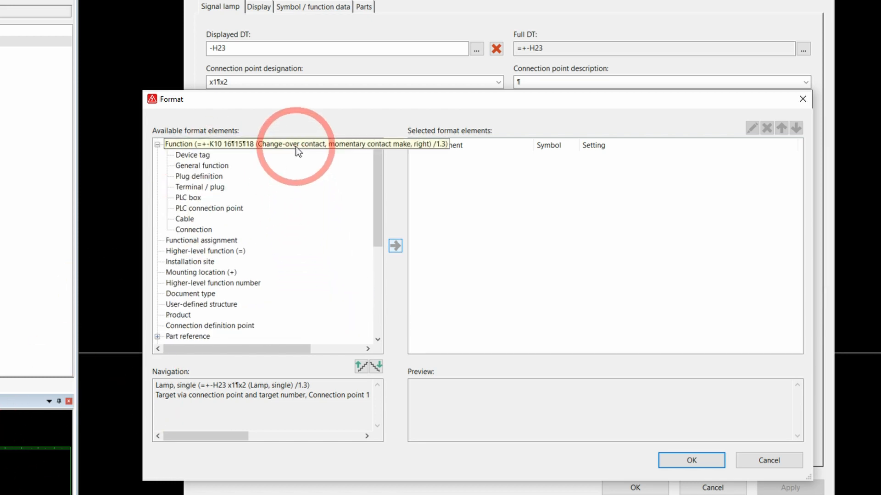
# - Extend the format's navigation path from the -K10 change-over contact to its Main function, the coil for power contactor
pyautogui.click(296, 147)
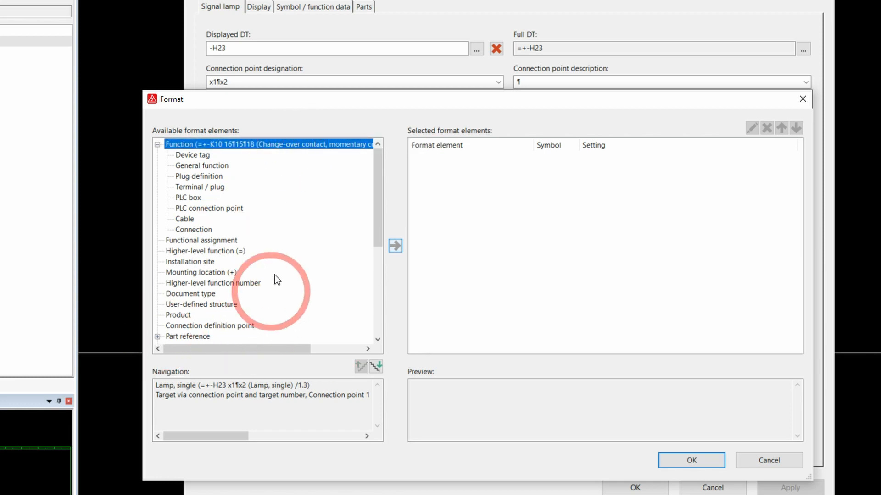
pyautogui.scroll(-2, 280, 260)
pyautogui.click(257, 294)
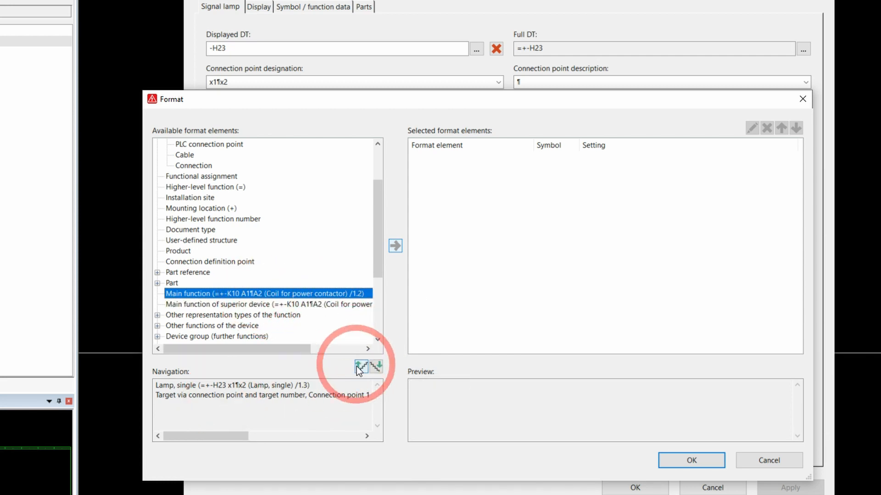
pyautogui.click(375, 366)
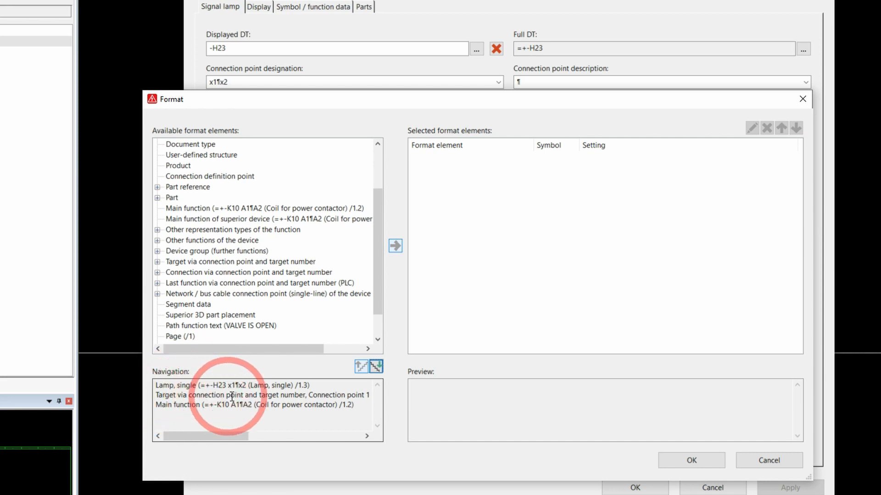
pyautogui.moveTo(216, 435)
pyautogui.mouseDown()
pyautogui.moveTo(285, 437)
pyautogui.moveTo(215, 436)
pyautogui.mouseUp()
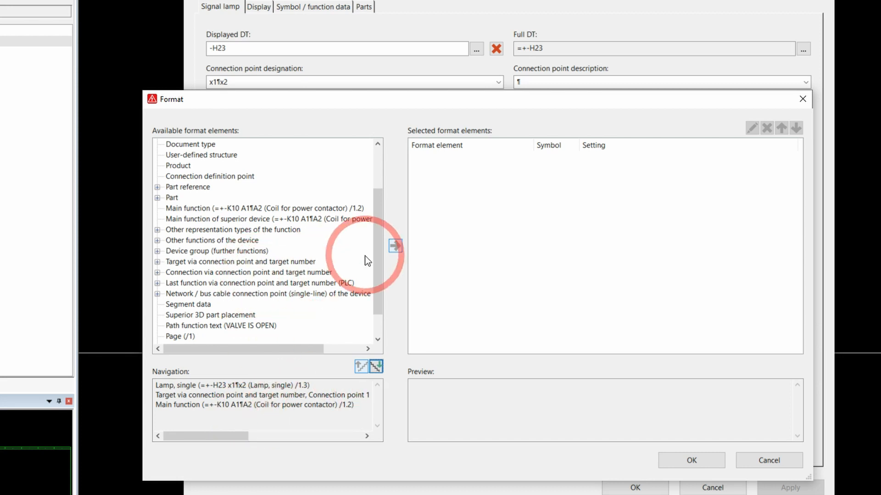
pyautogui.moveTo(375, 265); pyautogui.dragTo(382, 222)
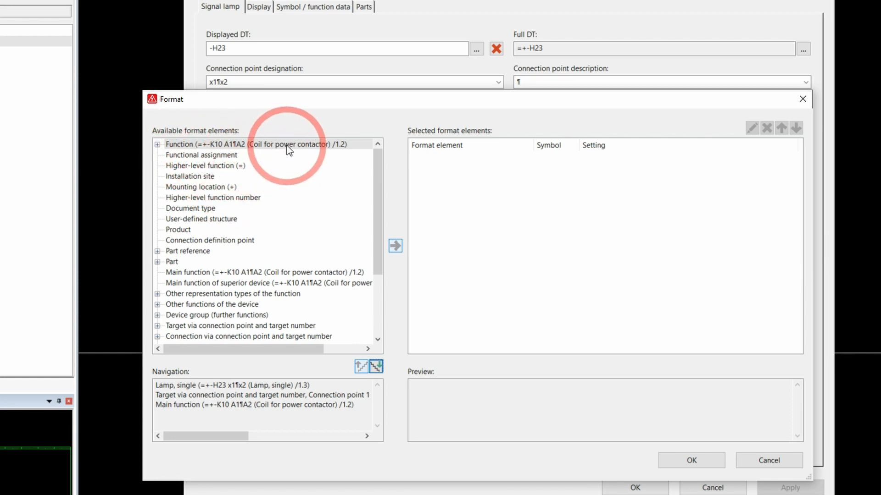
# - Add Function text (common) <20120> from the -K10 coil's General function properties to the format
pyautogui.click(200, 145)
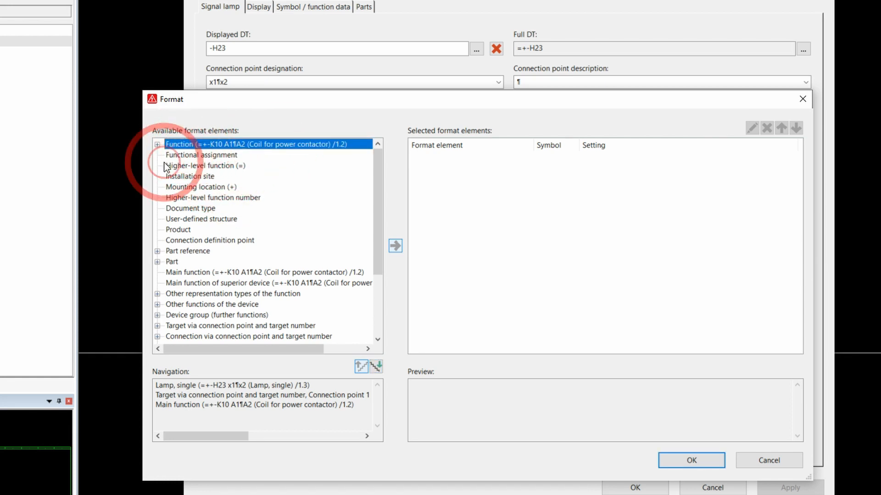
pyautogui.click(157, 145)
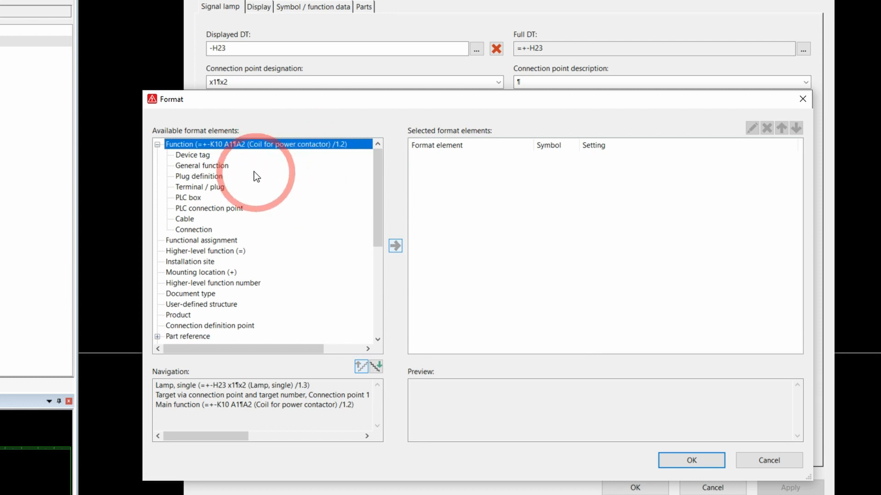
pyautogui.click(208, 165)
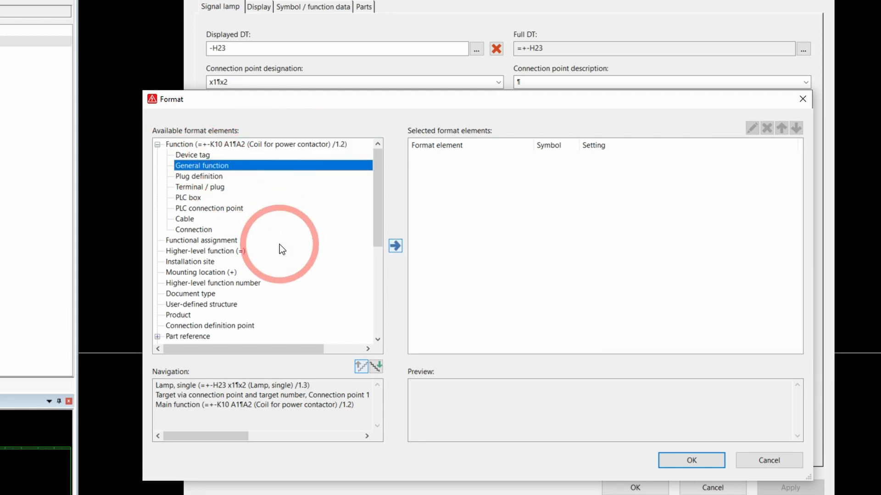
pyautogui.click(394, 246)
pyautogui.scroll(-3, 213, 280)
pyautogui.scroll(-4, 213, 279)
pyautogui.click(178, 315)
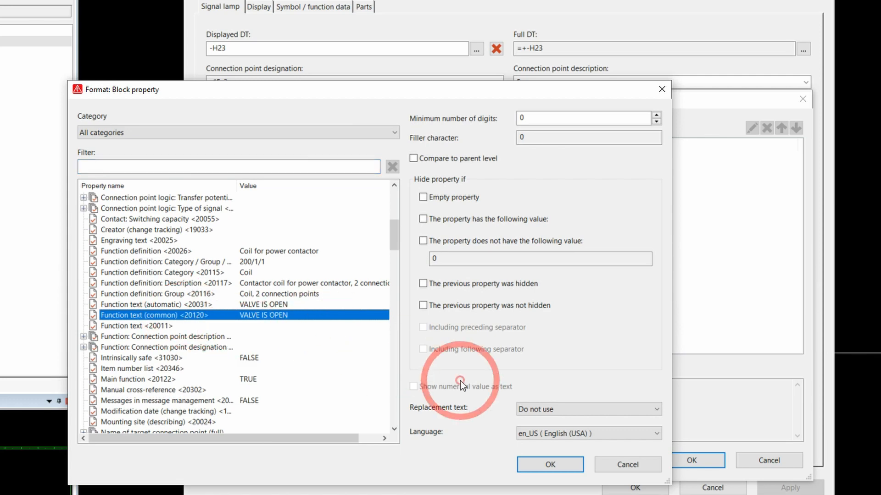
pyautogui.click(550, 464)
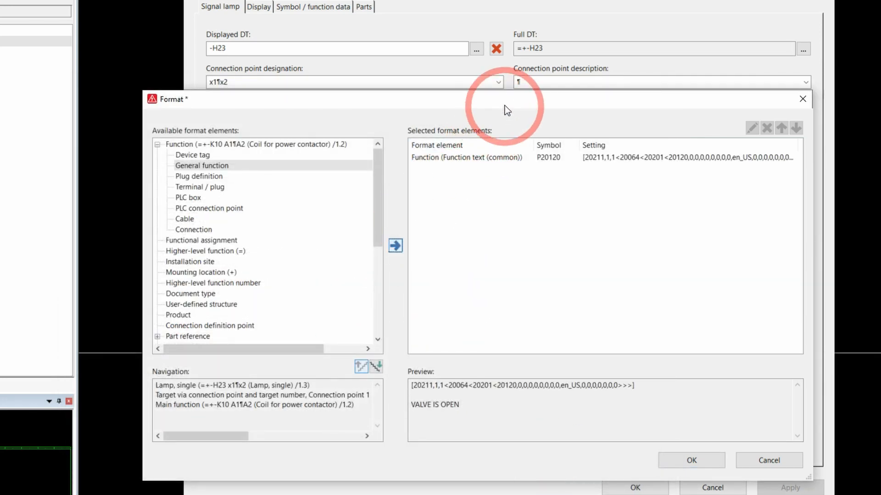
# - Examine the format code and text in the preview and accept the format for Block property: Format [10]
pyautogui.moveTo(505, 106); pyautogui.dragTo(458, 72)
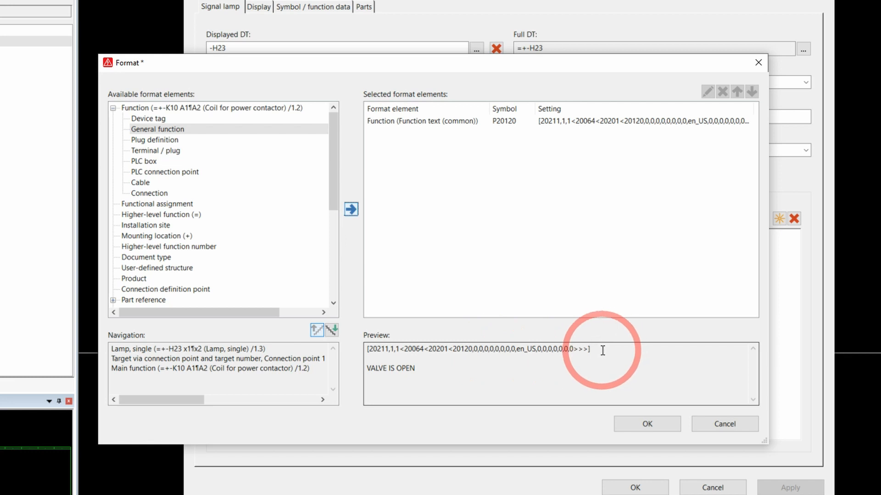
pyautogui.moveTo(603, 350); pyautogui.dragTo(365, 349)
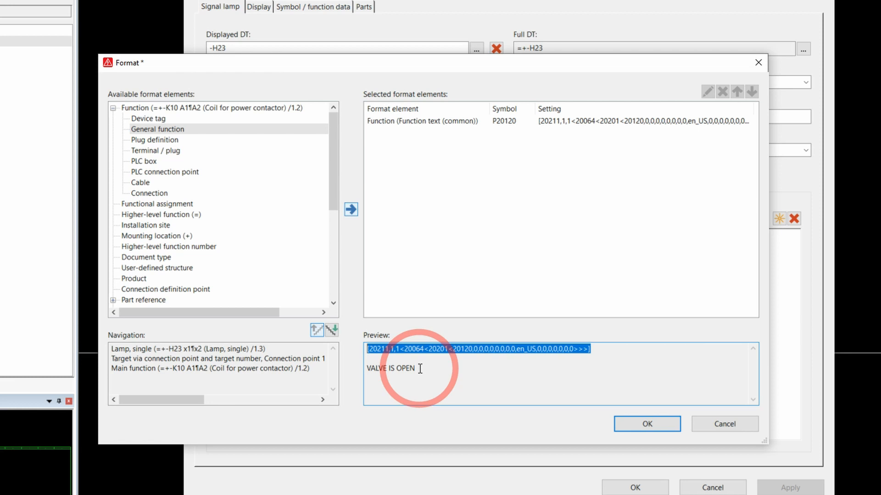
pyautogui.moveTo(420, 369); pyautogui.dragTo(360, 371)
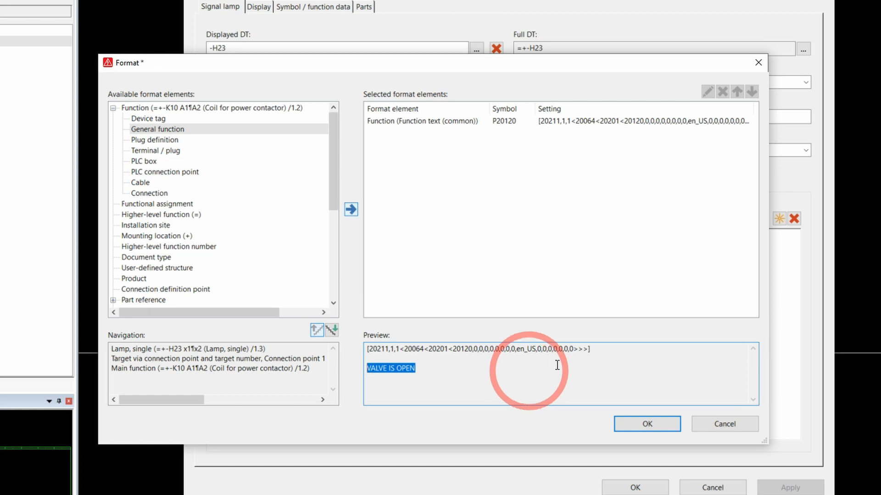
pyautogui.moveTo(594, 349); pyautogui.dragTo(370, 349)
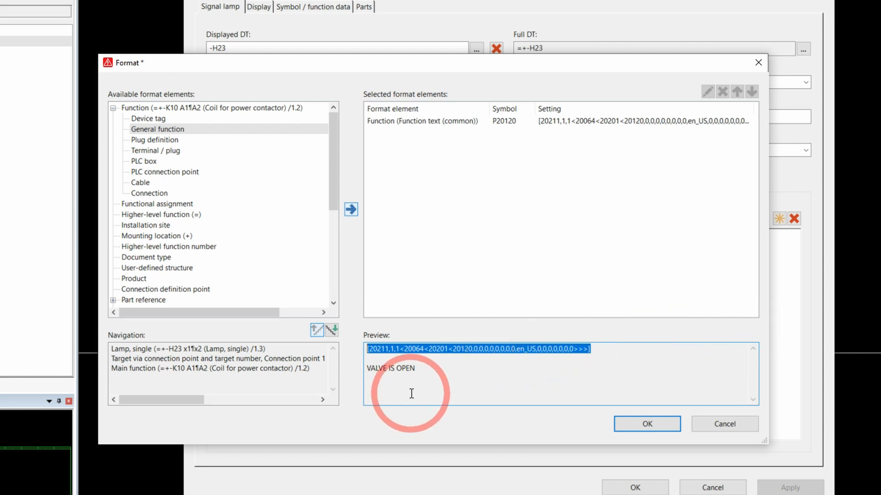
pyautogui.click(647, 425)
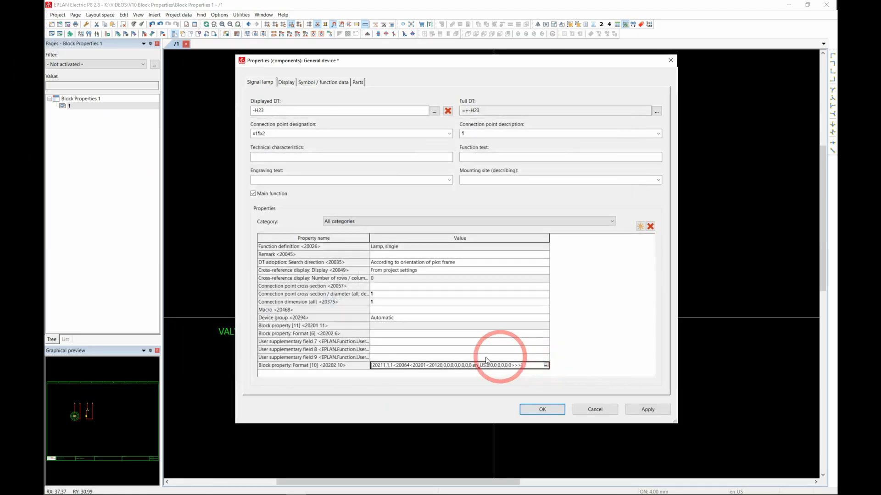
# - Open the property selection for adding a new displayed property below the cross-reference of lamp -H23
pyautogui.moveTo(499, 67); pyautogui.dragTo(464, 65)
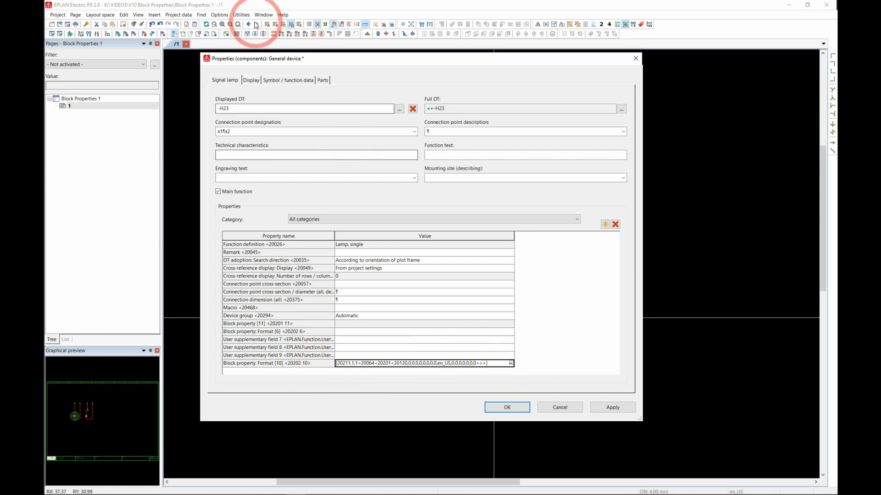
pyautogui.click(252, 81)
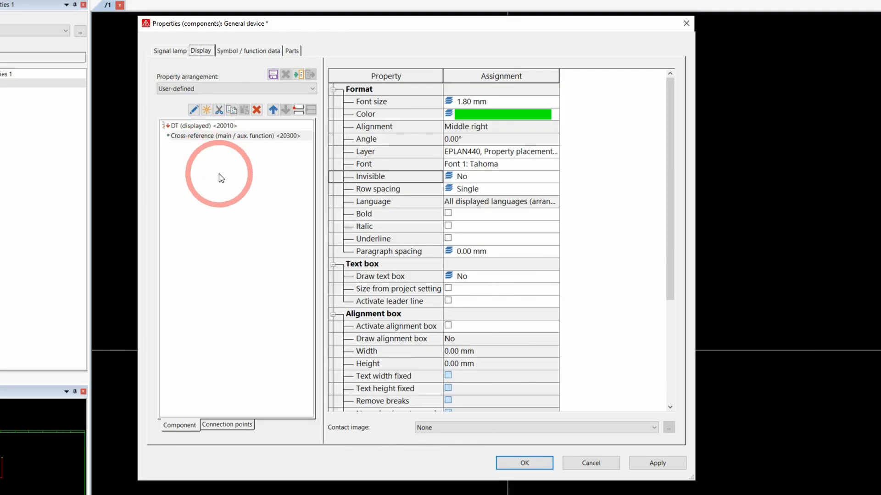
pyautogui.click(258, 169)
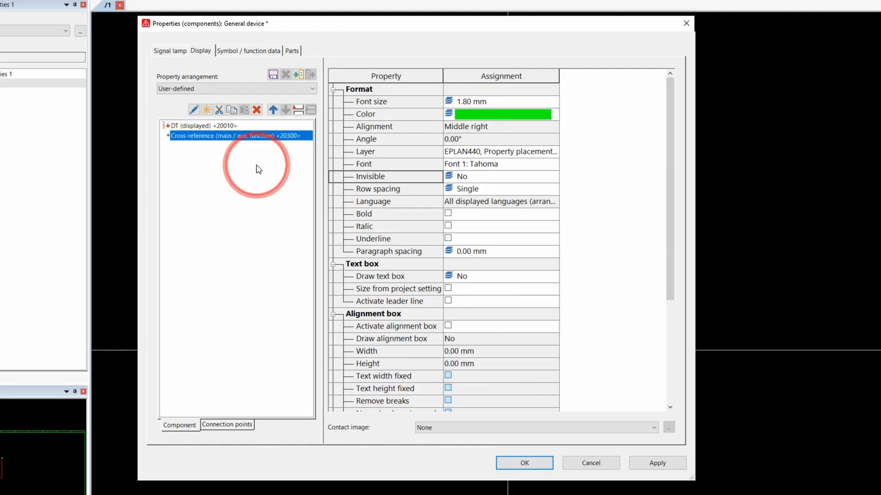
pyautogui.click(206, 110)
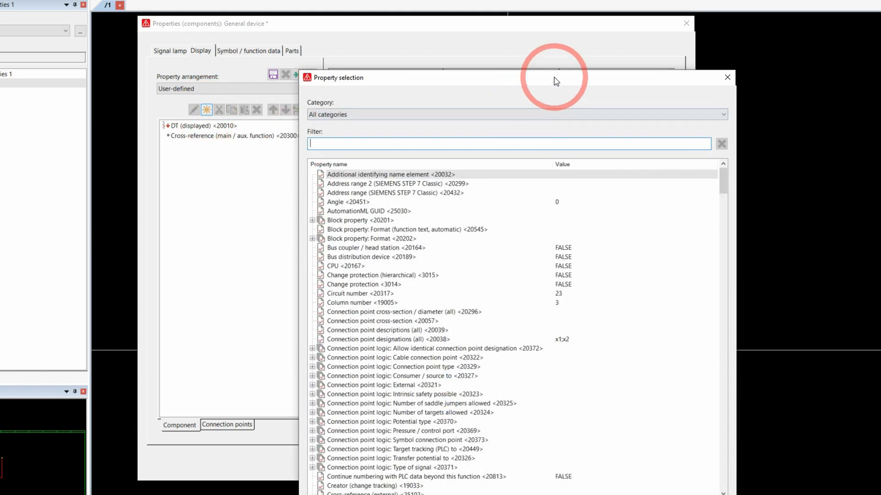
pyautogui.moveTo(552, 81); pyautogui.dragTo(490, 76)
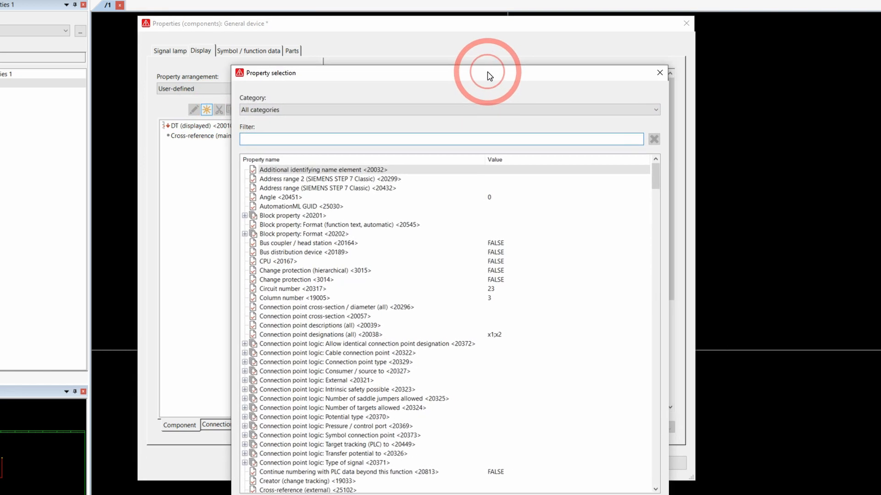
# - Compare the indexed entries of Block property <20201> with those of Block property: Format <20202>
pyautogui.doubleClick(296, 215)
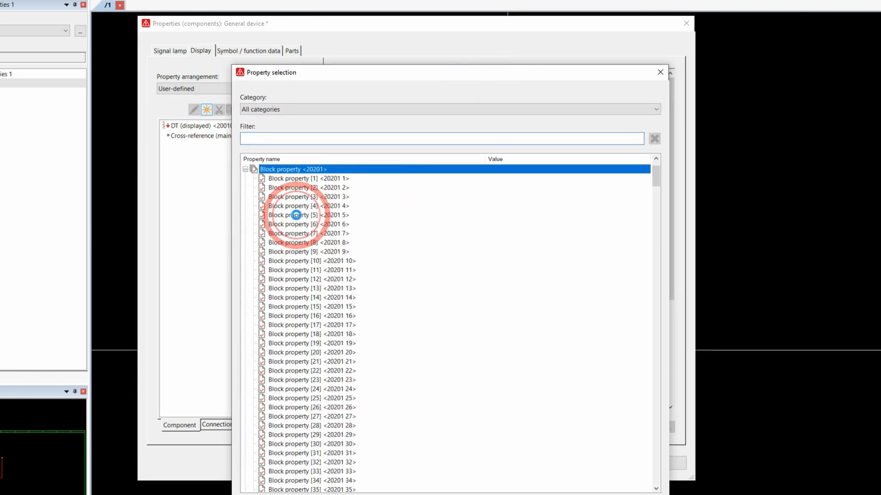
pyautogui.click(245, 169)
pyautogui.scroll(2, 334, 243)
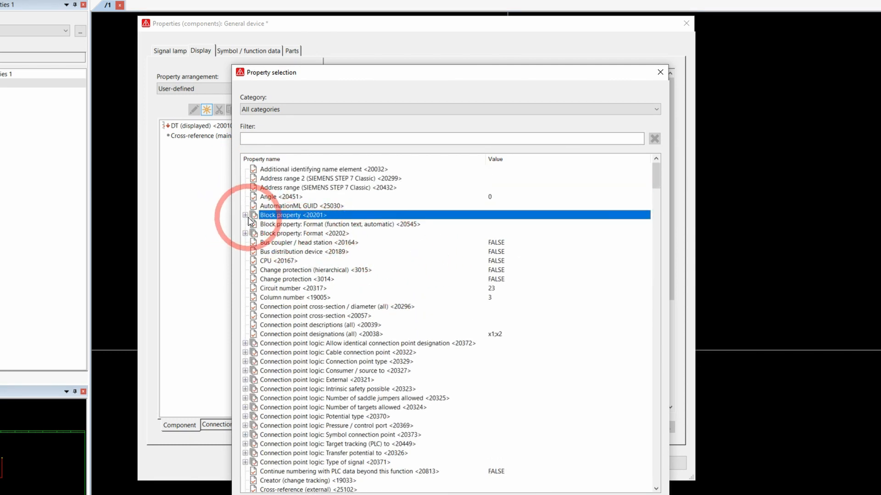
pyautogui.click(245, 233)
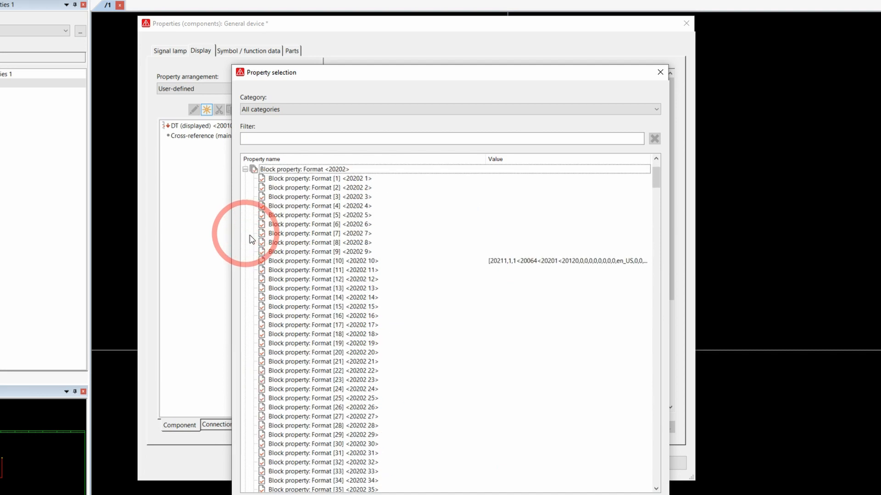
pyautogui.click(245, 169)
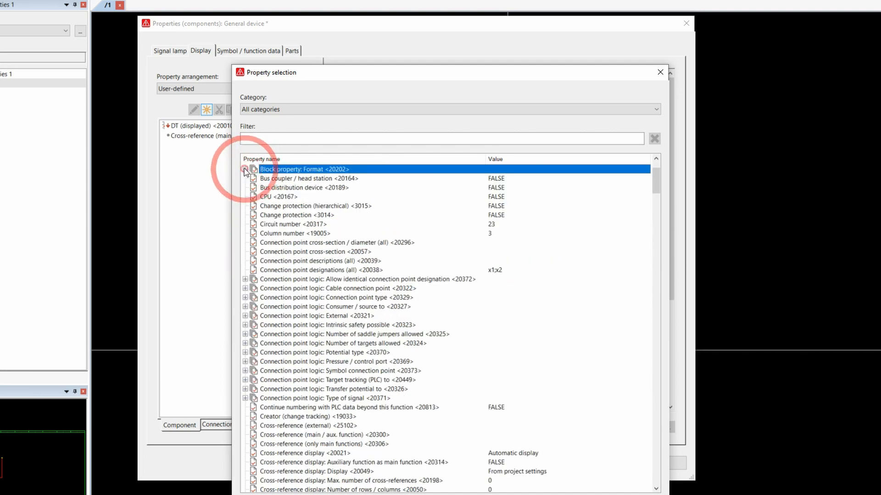
pyautogui.scroll(2, 257, 202)
# - Add Block property [10] <20201 10> to the displayed properties of lamp -H23 and apply the changes
pyautogui.doubleClick(299, 216)
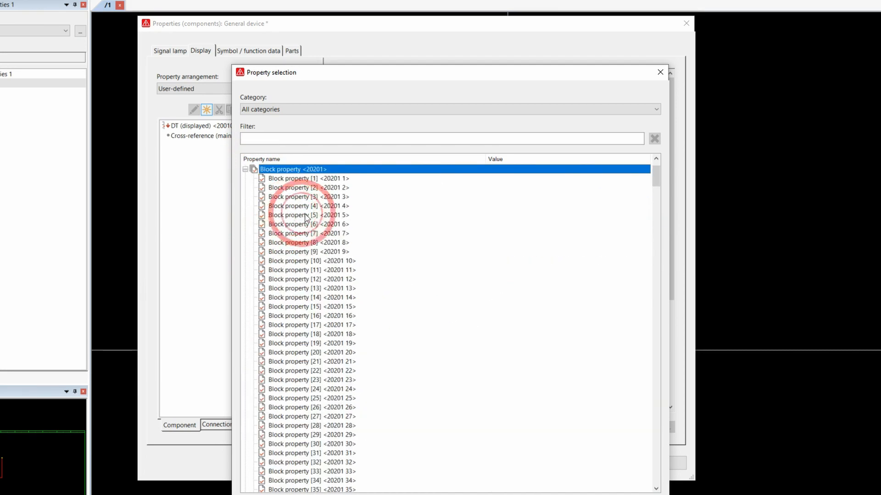
pyautogui.click(338, 253)
pyautogui.doubleClick(341, 261)
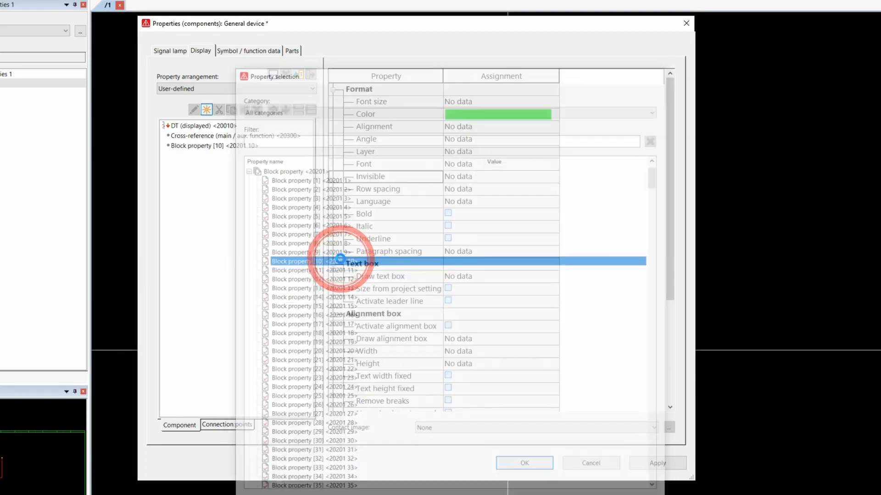
pyautogui.click(657, 463)
pyautogui.click(527, 461)
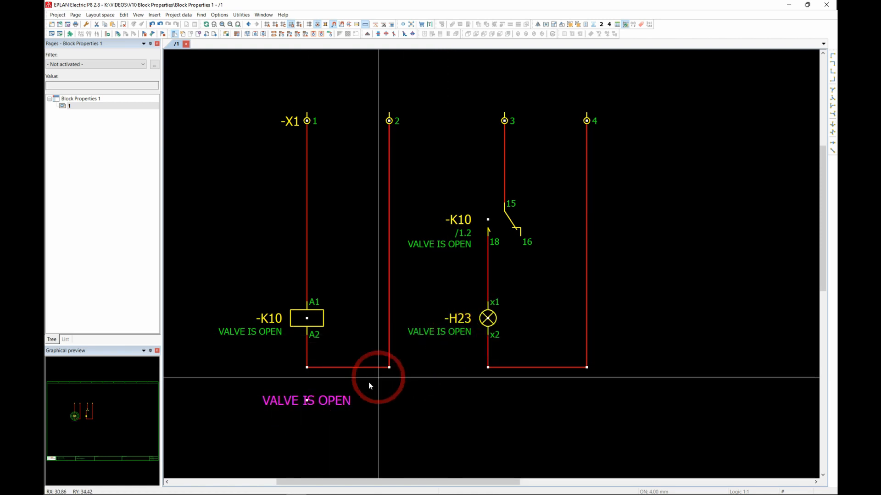
# - Change the path function text below the -K10 coil to VALVE IS OPEN 2 and update the connections
pyautogui.doubleClick(320, 403)
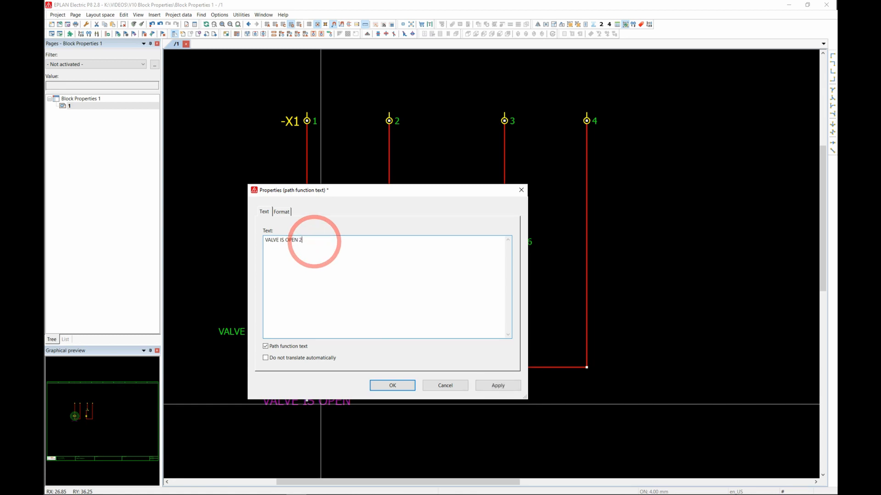
pyautogui.press('Return')
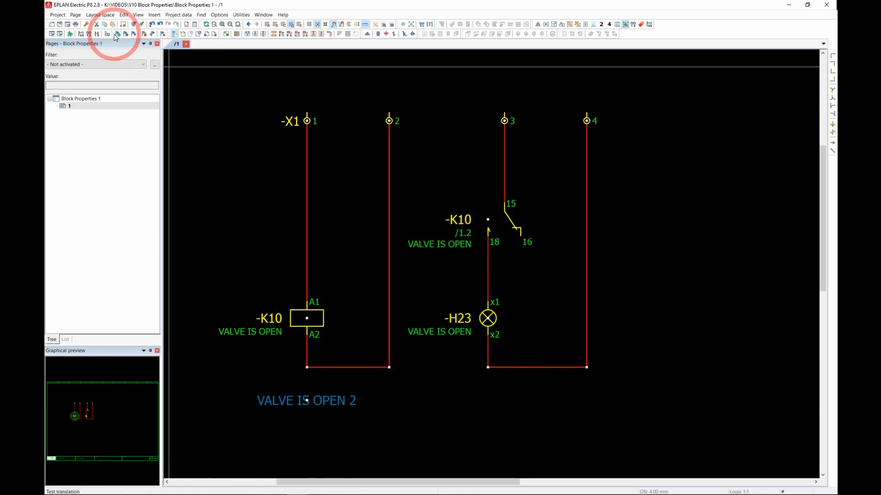
pyautogui.click(109, 34)
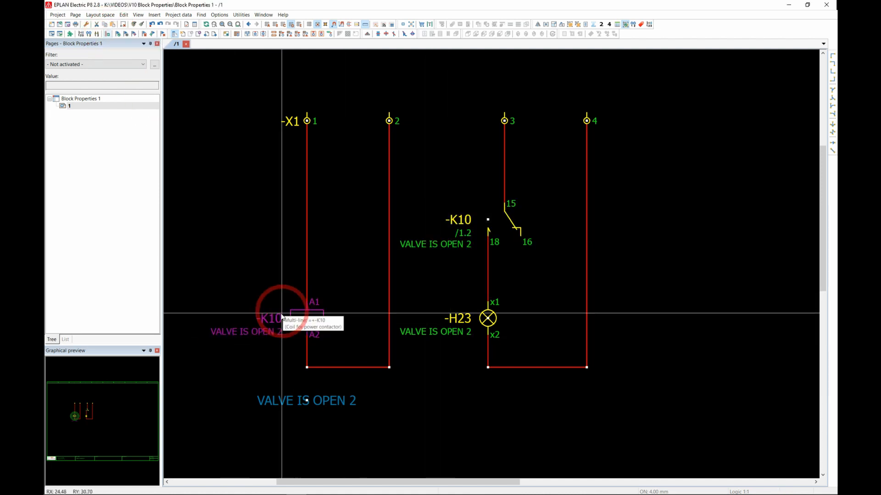
# - Check the path function text and the function text entered on the -K10 change-over contact
pyautogui.click(357, 397)
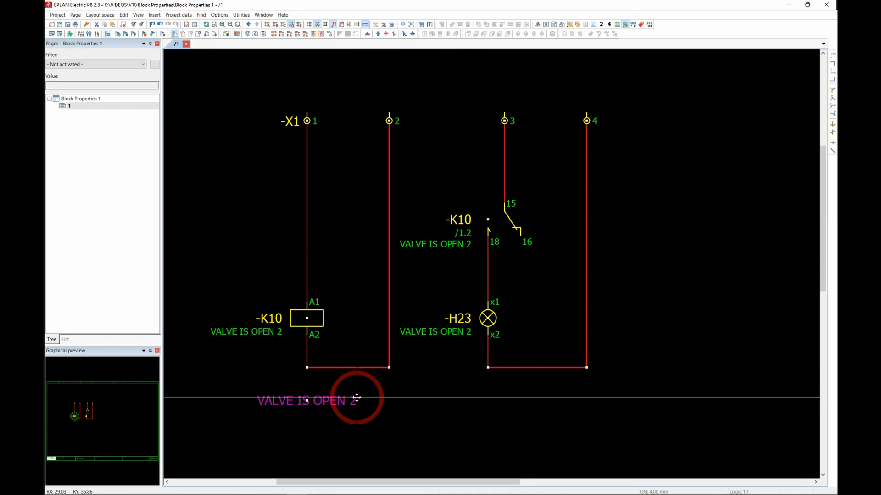
pyautogui.keyDown('ctrl'); pyautogui.click(457, 247); pyautogui.keyUp('ctrl')
pyautogui.doubleClick(457, 247)
pyautogui.tripleClick(453, 158)
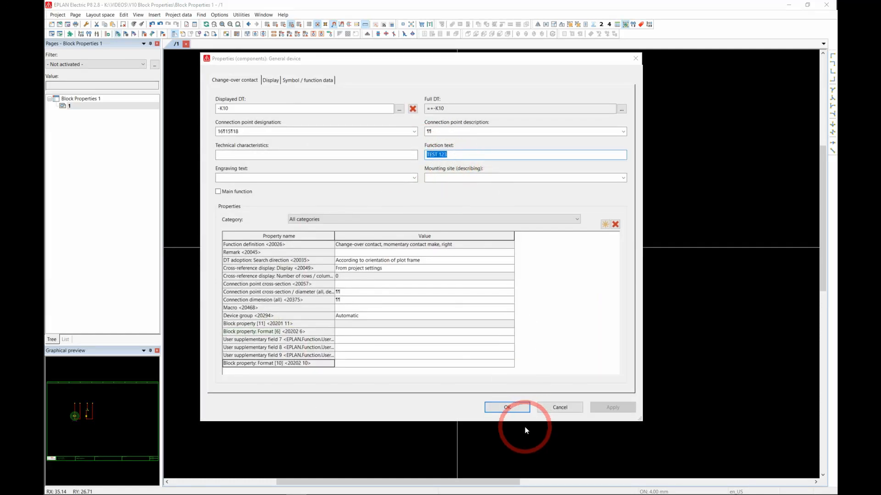
pyautogui.click(516, 410)
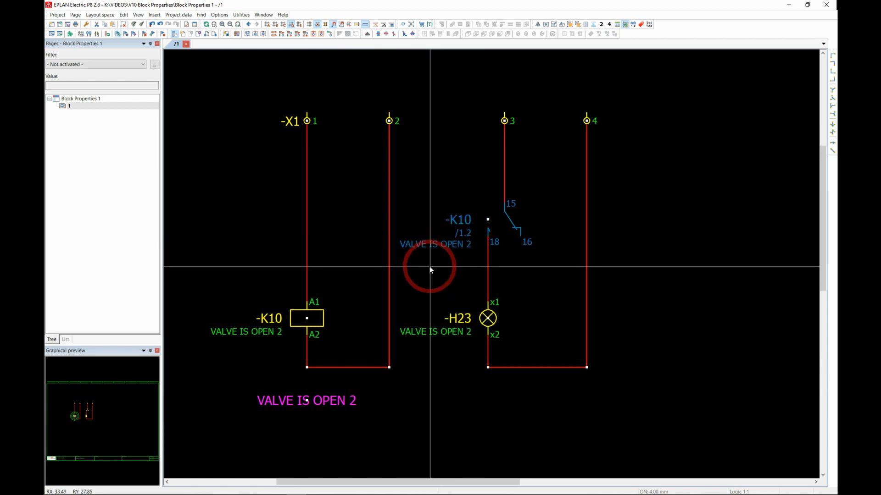
# - Set the function text of lamp -H23 to TEST 2
pyautogui.doubleClick(444, 341)
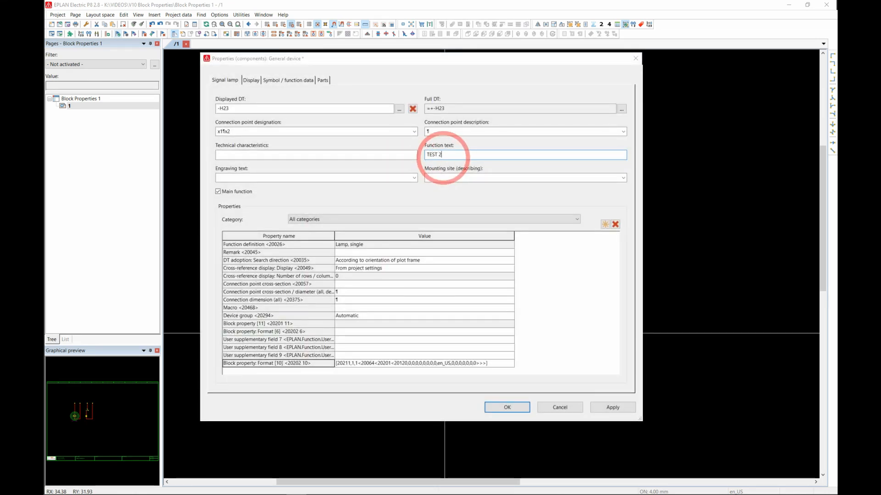
pyautogui.press('Return')
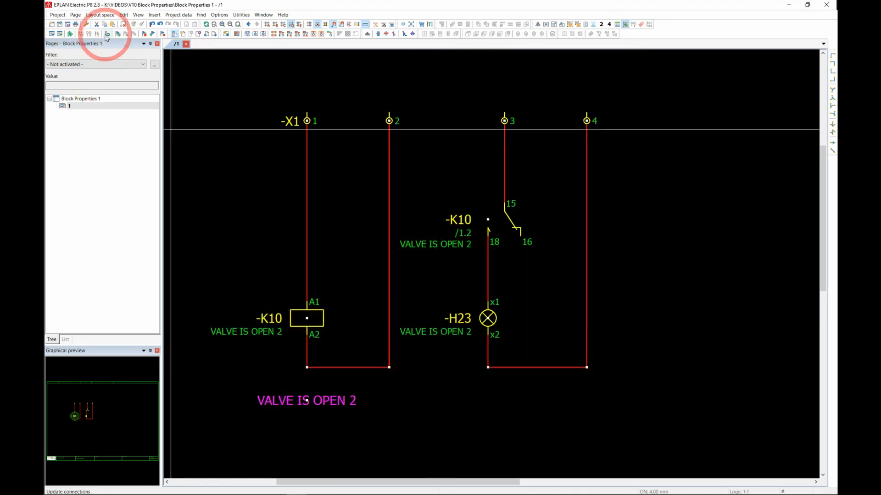
# - Clear the function text of the -K10 change-over contact and lamp -H23 together
pyautogui.click(446, 240)
pyautogui.keyDown('ctrl'); pyautogui.click(443, 329); pyautogui.keyUp('ctrl')
pyautogui.rightClick(441, 330)
pyautogui.click(458, 322)
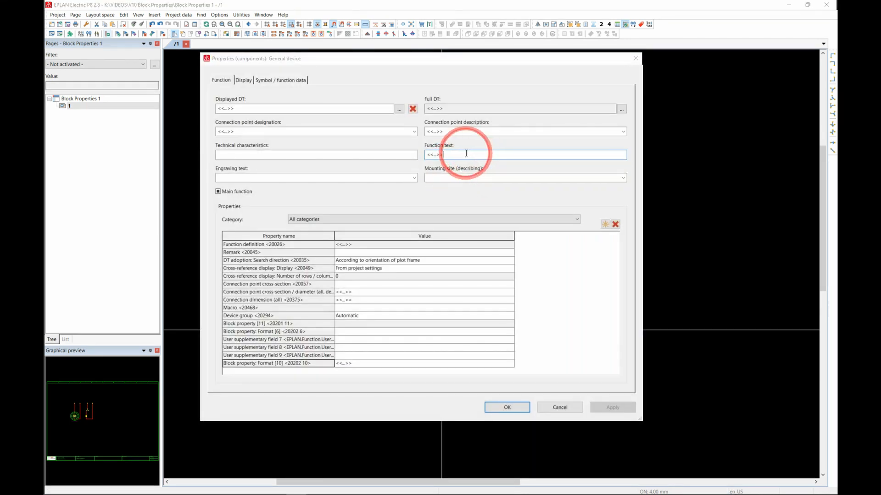
pyautogui.doubleClick(466, 153)
pyautogui.press('Return')
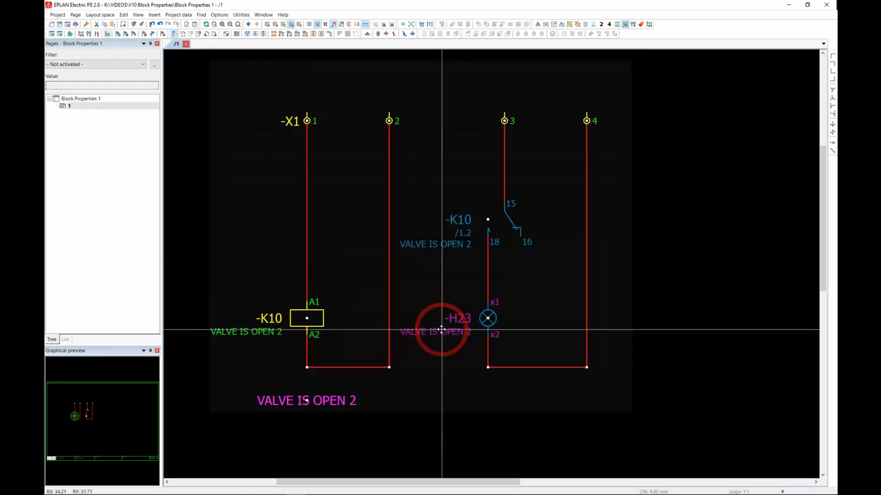
# - Change the path function text below the -K10 coil to VALVE IS OPEN and update the connections
pyautogui.doubleClick(335, 413)
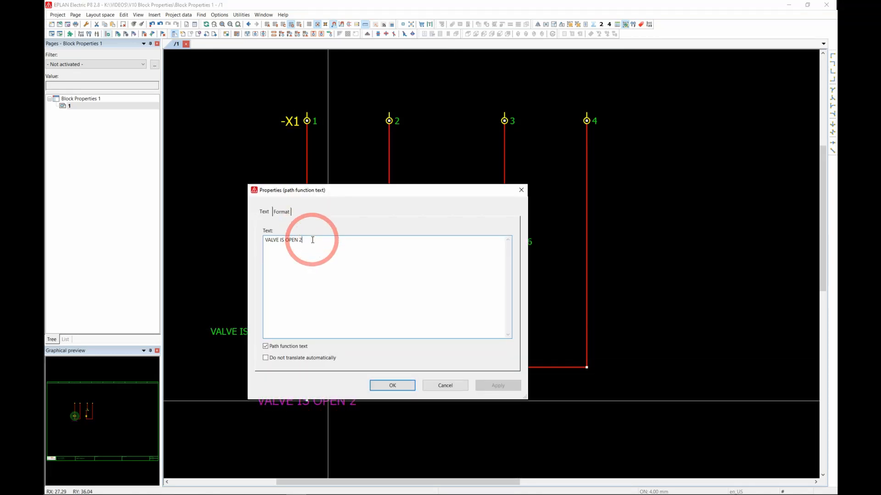
pyautogui.press('Return')
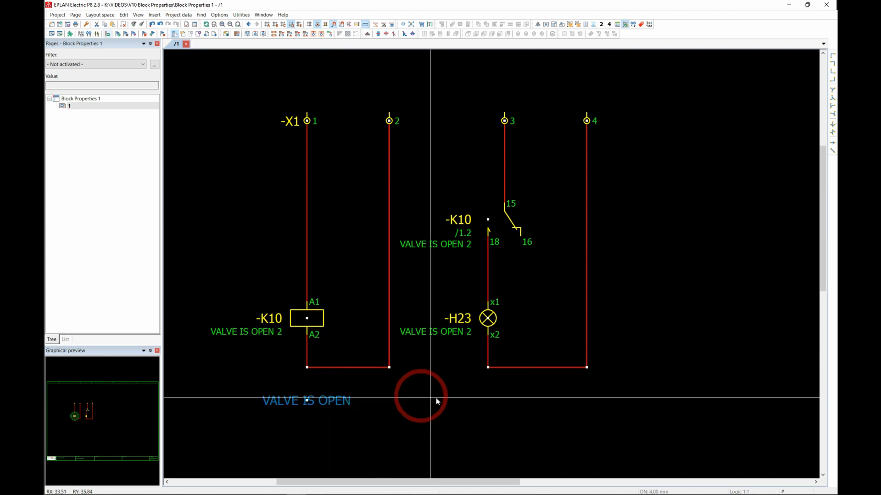
pyautogui.click(455, 404)
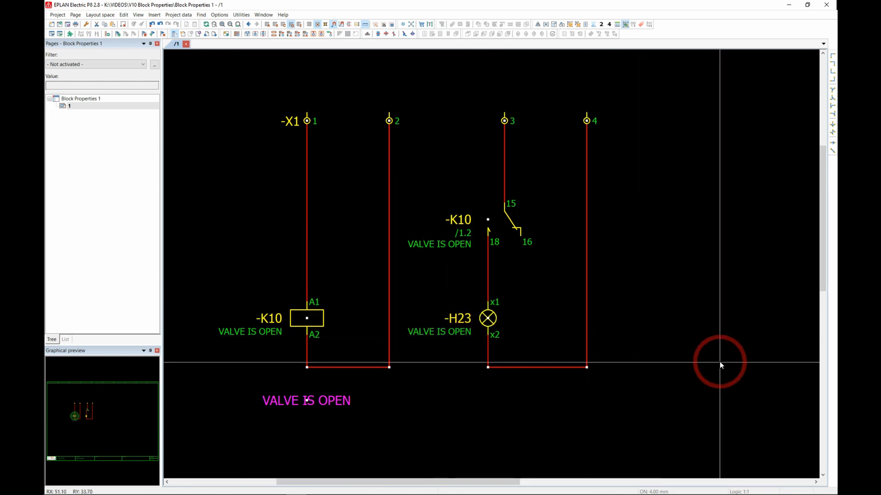
# - Check the displayed Block property [10] and the function text and format entries of lamp -H23
pyautogui.doubleClick(450, 336)
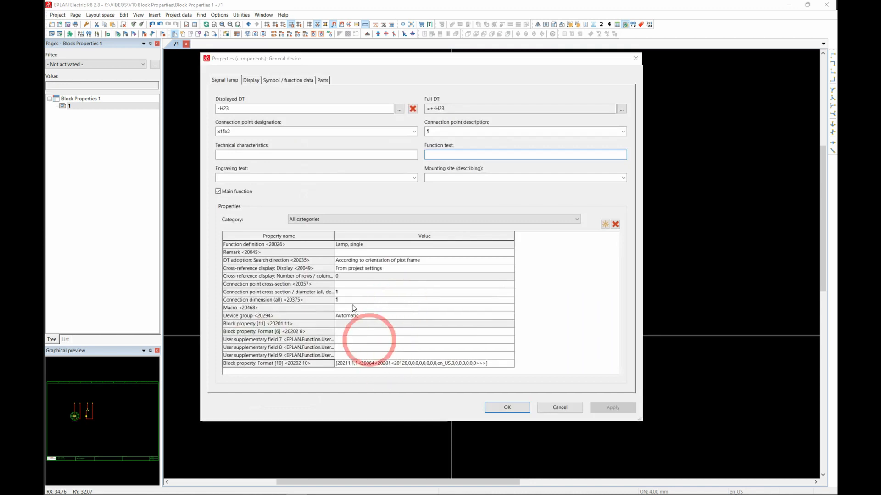
pyautogui.click(251, 81)
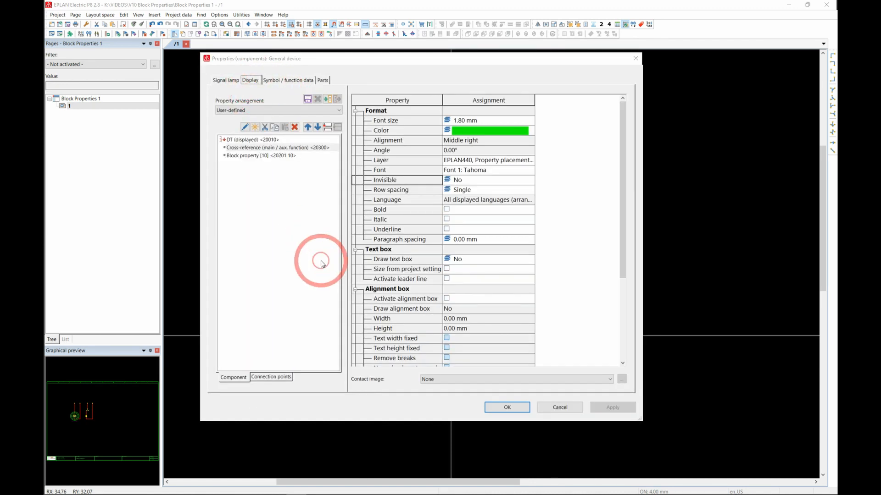
pyautogui.click(275, 156)
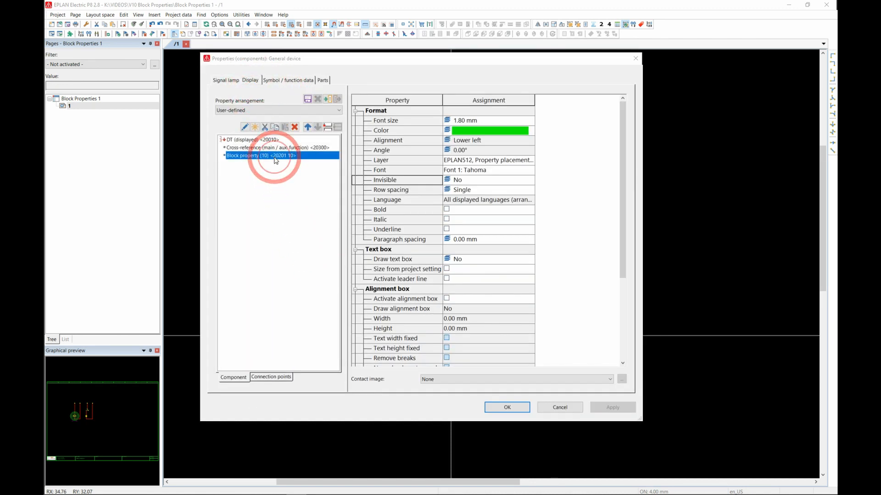
pyautogui.click(226, 81)
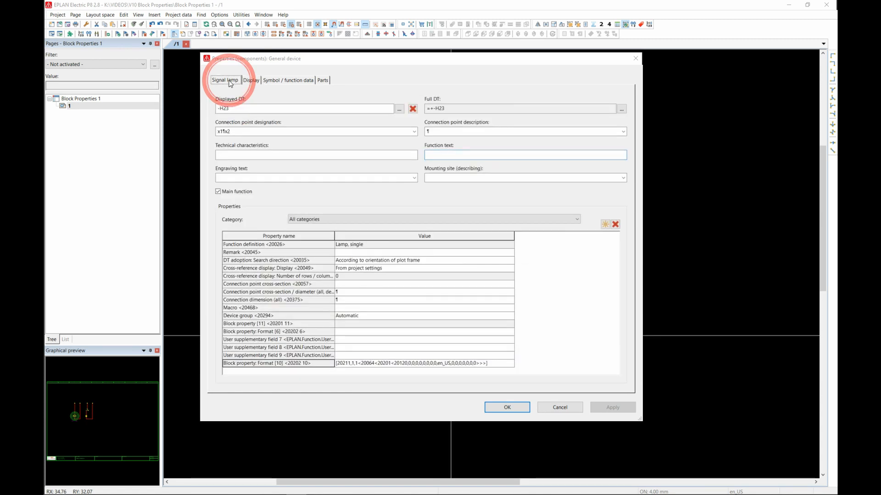
pyautogui.click(507, 407)
# - Copy the whole -K10 and -H23 circuit with its path function text and paste it beside the original, terminals aligned at the same height
pyautogui.scroll(-3, 248, 251)
pyautogui.moveTo(210, 157); pyautogui.dragTo(474, 328)
pyautogui.scroll(2, 315, 241)
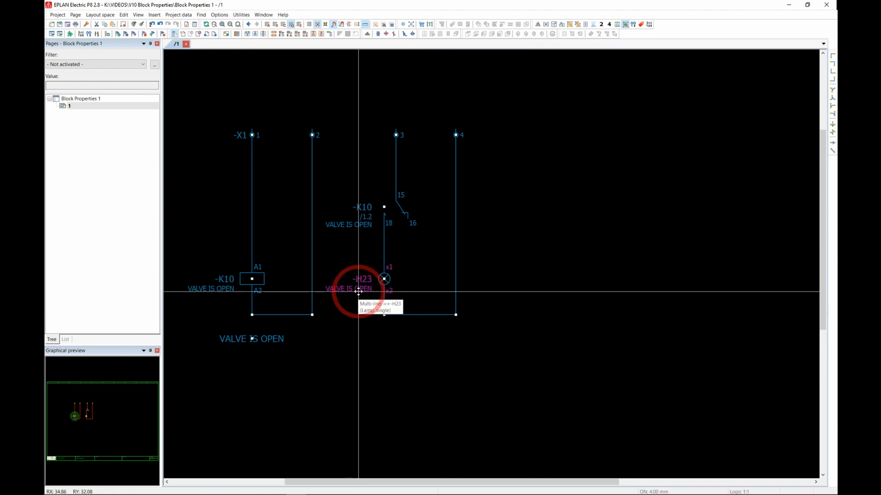
pyautogui.hotkey('ctrl', 'c')
pyautogui.hotkey('ctrl', 'v')
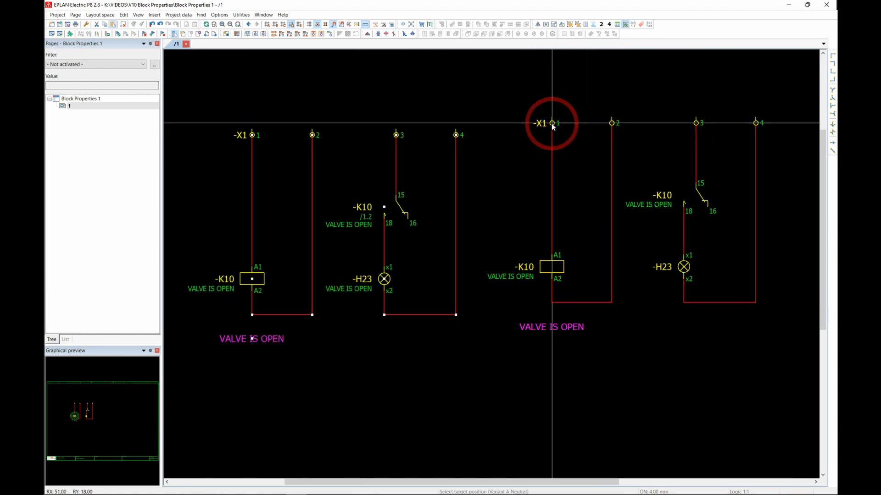
pyautogui.click(564, 135)
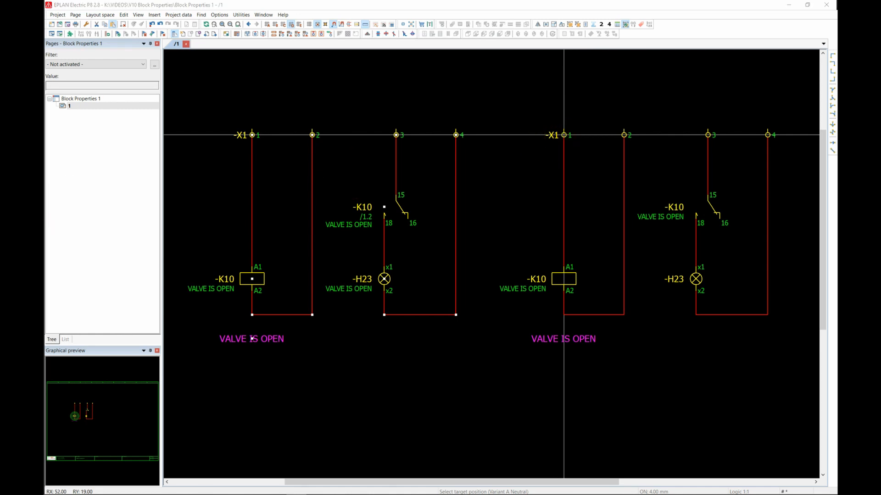
pyautogui.press('Escape')
pyautogui.scroll(-1, 454, 257)
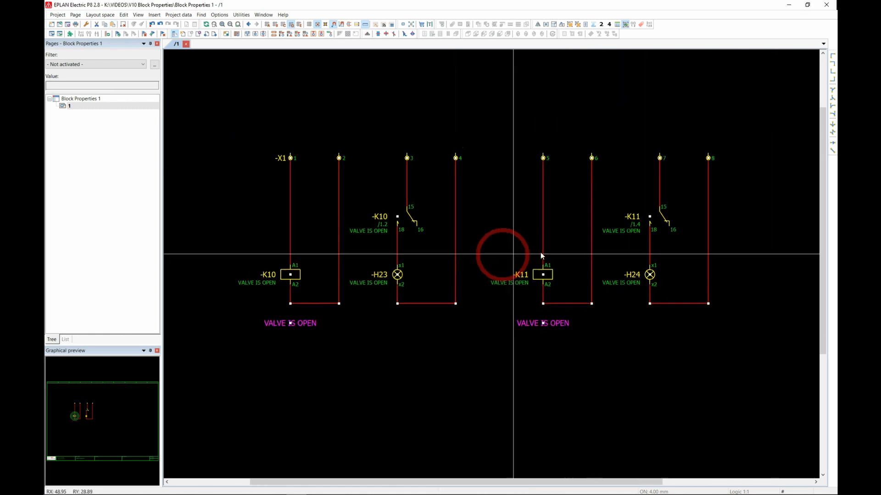
# - Try deleting signal lamp -H24 from the copied circuit and undo the deletion
pyautogui.scroll(1, 702, 245)
pyautogui.scroll(1, 787, 179)
pyautogui.scroll(-1, 787, 179)
pyautogui.click(622, 300)
pyautogui.press('Delete')
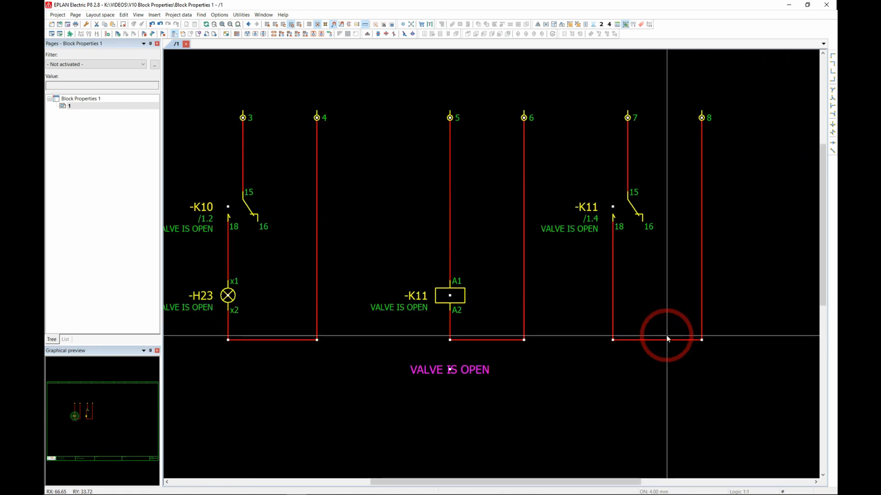
pyautogui.hotkey('ctrl', 'z')
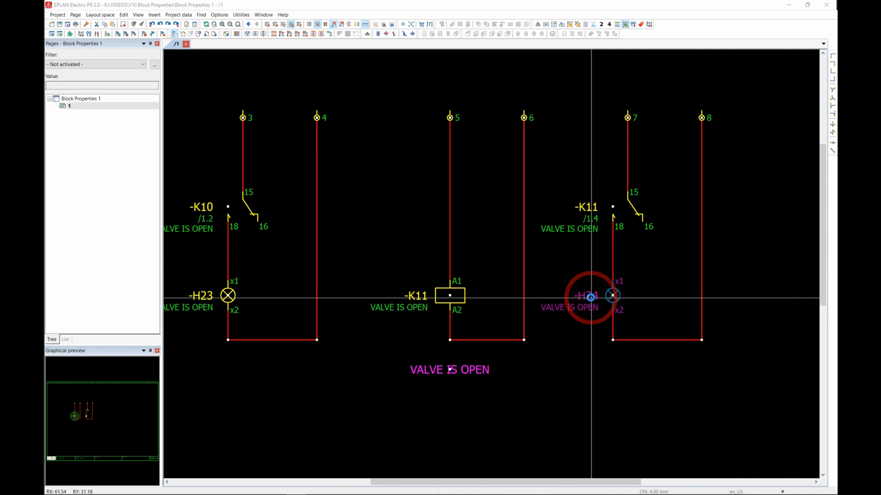
# - Check the displayed properties and the Block property: Format [10] entry of lamp -H24
pyautogui.doubleClick(567, 279)
pyautogui.click(249, 80)
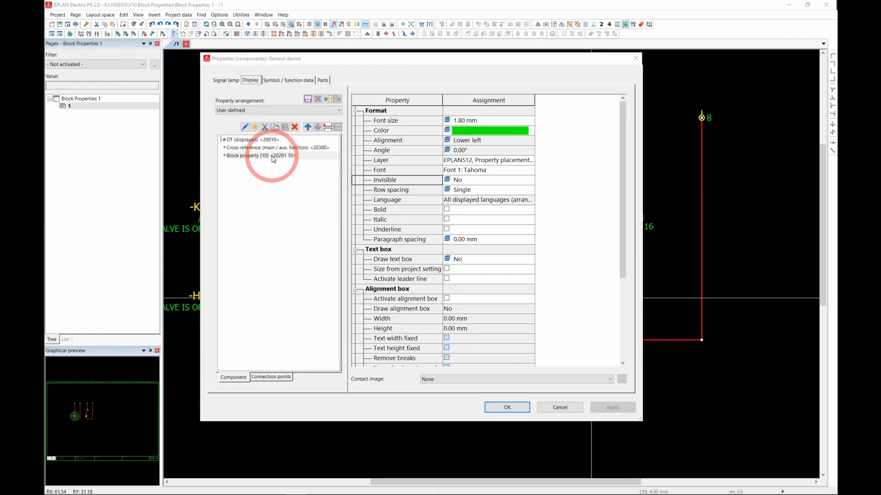
pyautogui.click(226, 80)
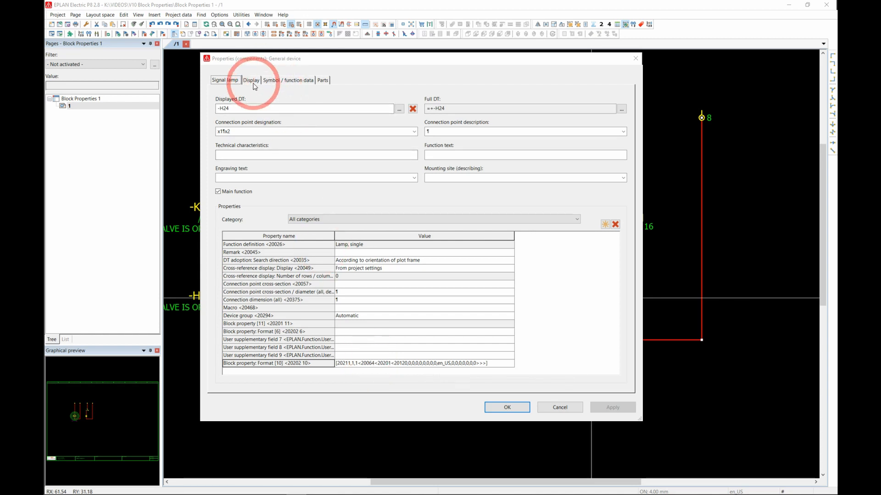
pyautogui.click(251, 82)
pyautogui.click(287, 151)
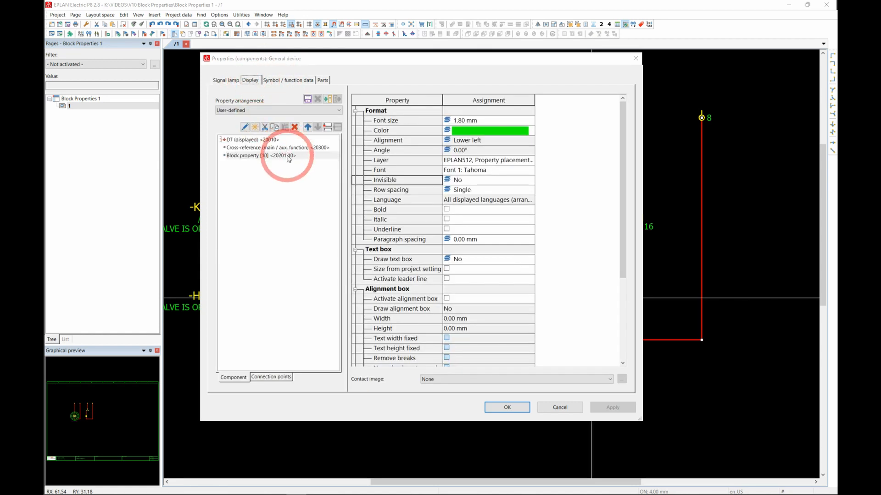
pyautogui.click(635, 58)
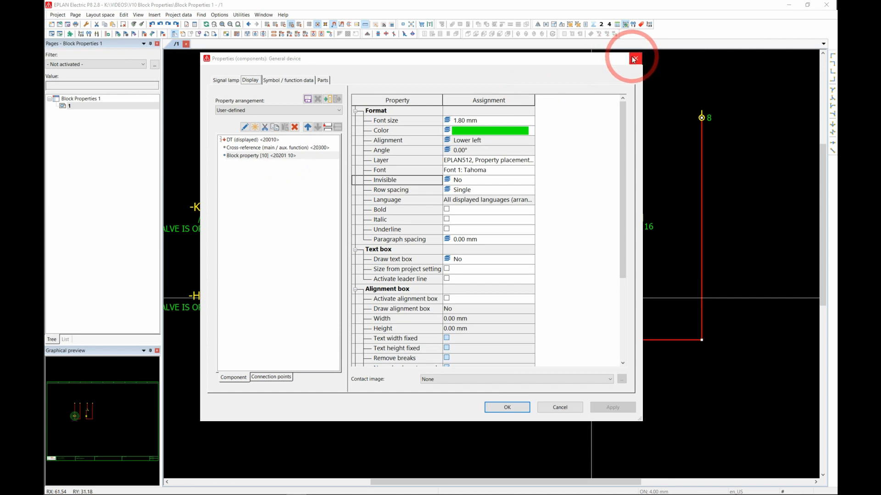
# - Replace lamp -H24 below the -K11 contact with a new signal lamp symbol designated -H10
pyautogui.click(613, 298)
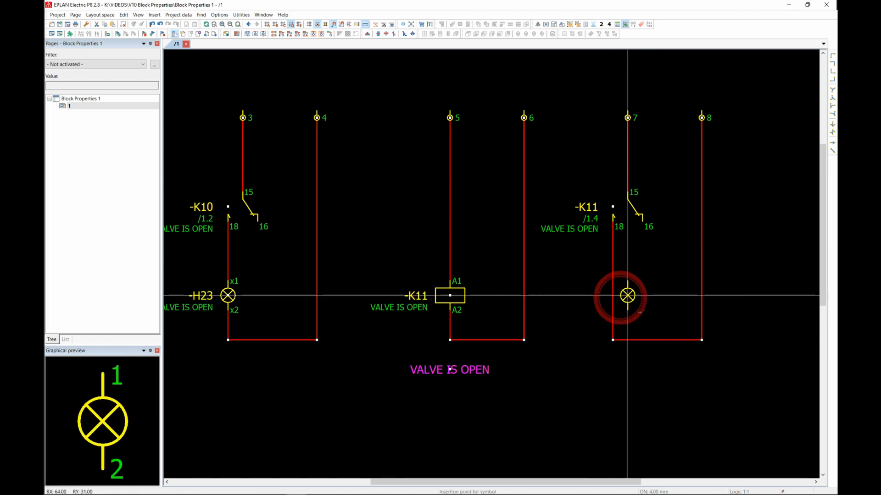
pyautogui.scroll(3, 568, 264)
pyautogui.click(605, 295)
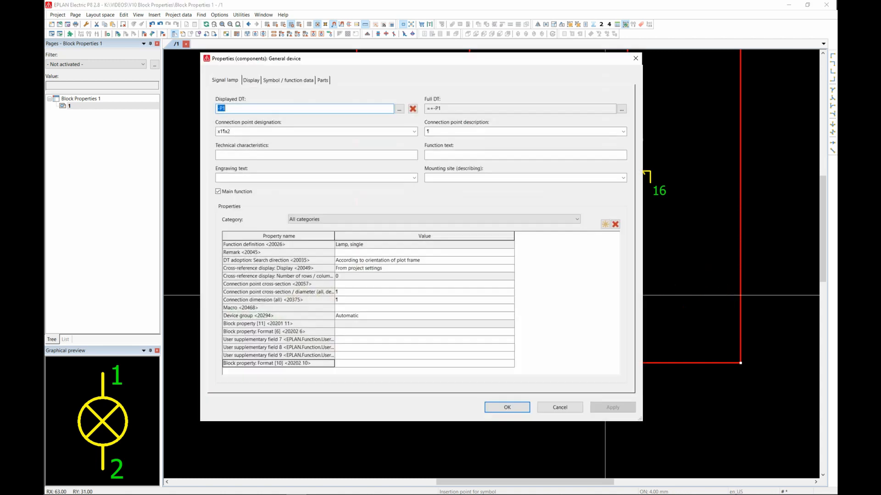
pyautogui.click(234, 109)
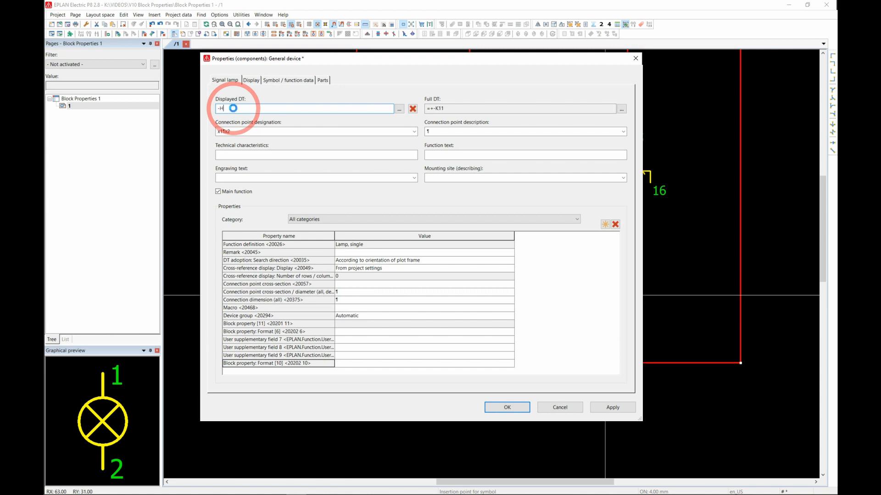
pyautogui.write('H10')
pyautogui.press('Return')
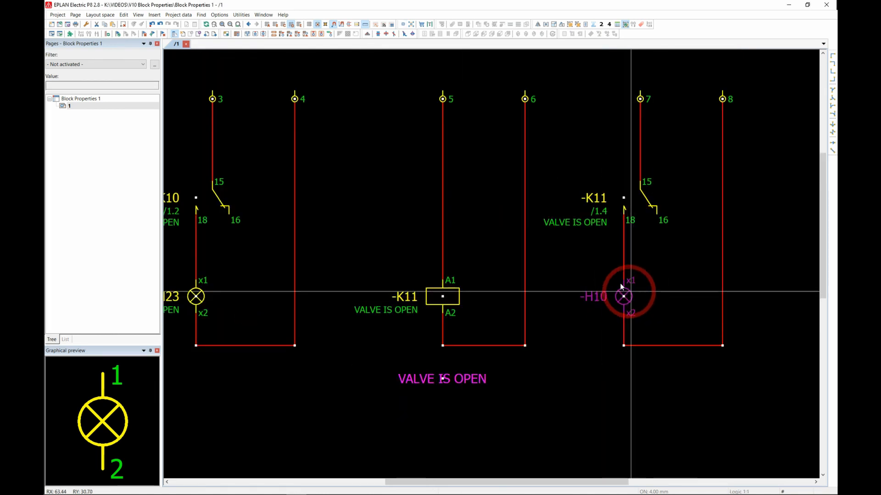
# - Copy the display format of lamp -H23 and assign it to lamp -H10
pyautogui.scroll(-2, 596, 281)
pyautogui.click(286, 292)
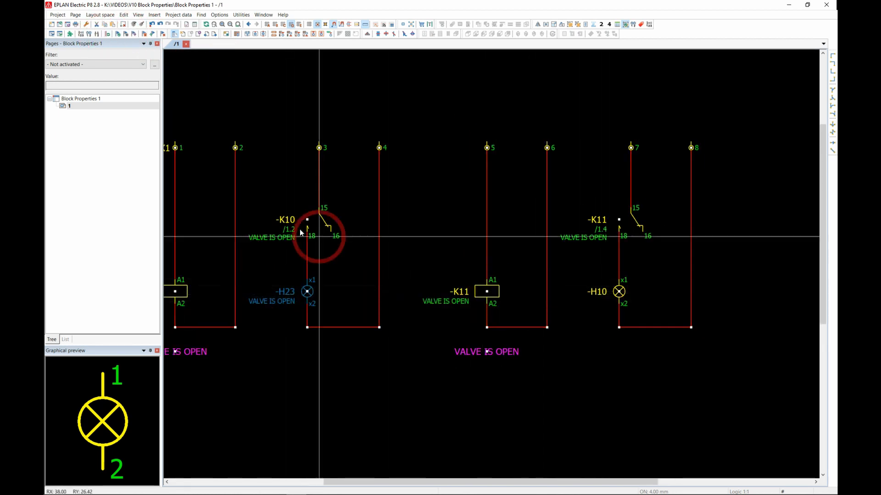
pyautogui.click(142, 33)
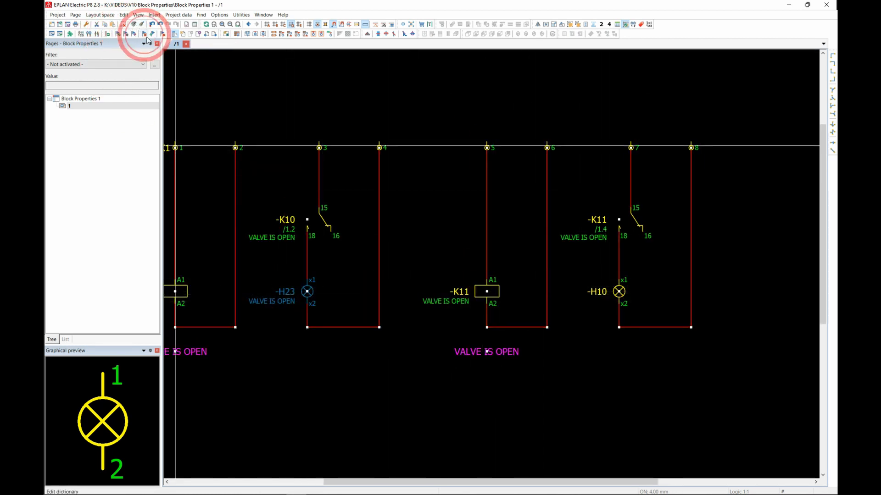
pyautogui.click(600, 294)
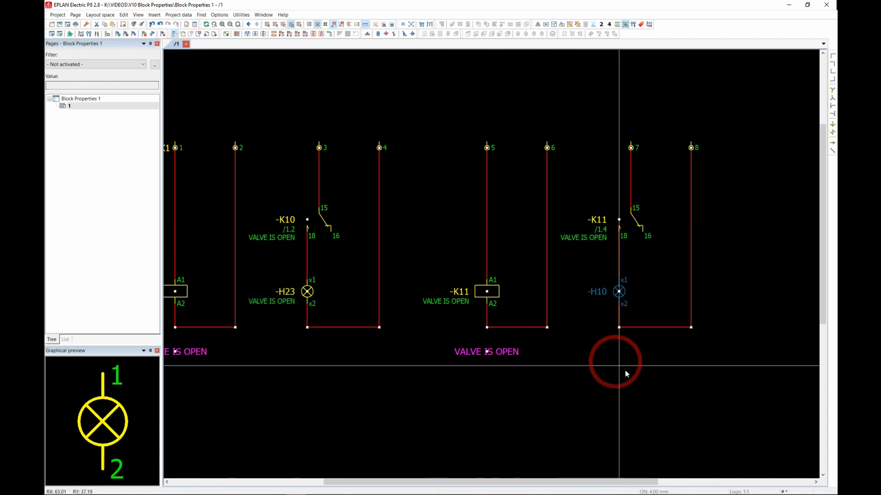
pyautogui.scroll(2, 619, 294)
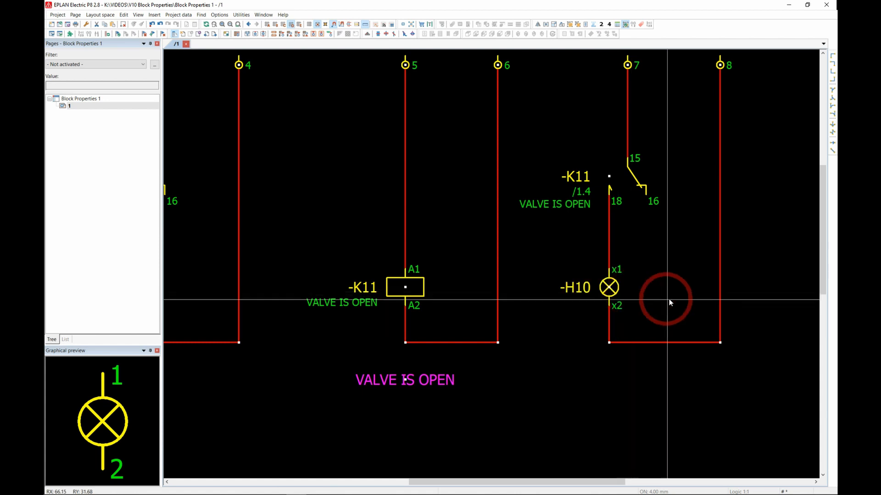
pyautogui.scroll(-2, 620, 316)
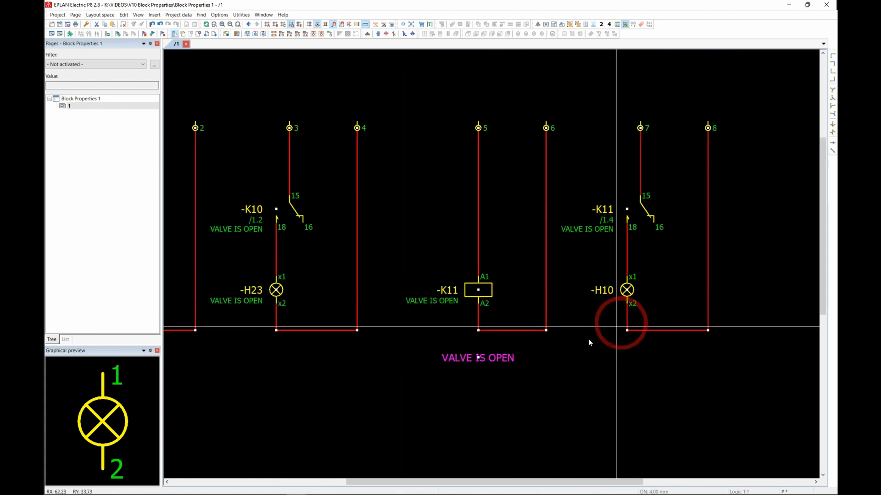
# - Check the displayed properties and the Block property: Format [10] entry of lamp -H10
pyautogui.scroll(2, 610, 297)
pyautogui.doubleClick(622, 305)
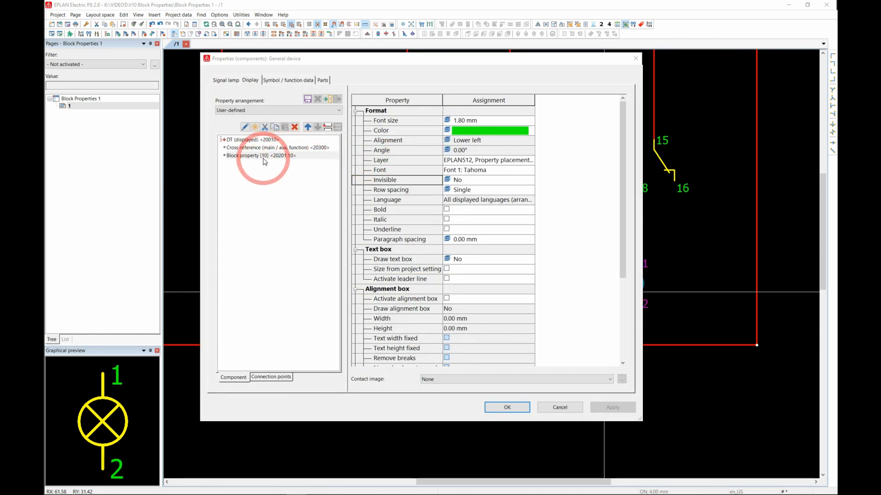
pyautogui.click(226, 80)
pyautogui.click(350, 364)
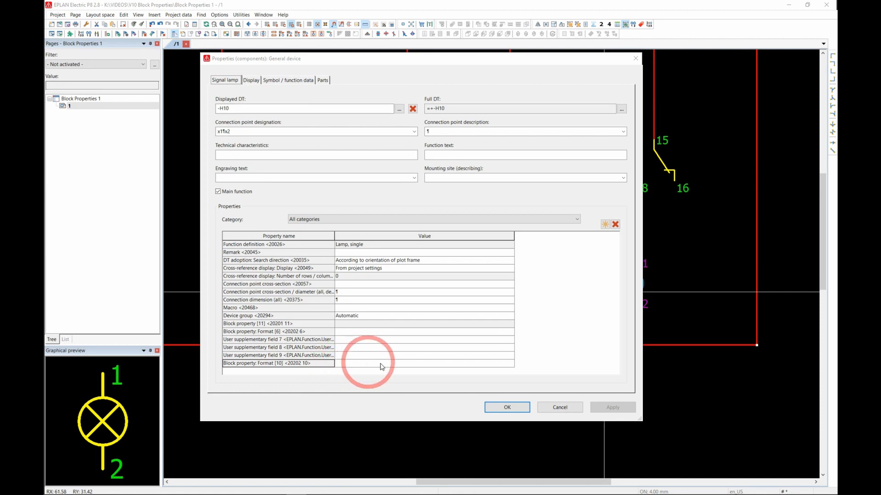
pyautogui.click(571, 407)
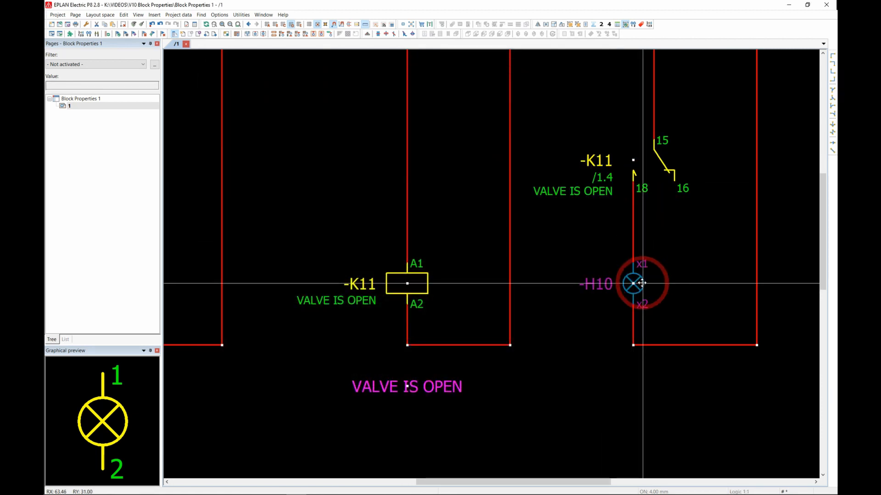
# - Check the Block property: Format [10] entry of lamp -H23 for comparison with lamp -H10
pyautogui.scroll(-8, 672, 286)
pyautogui.scroll(5, 471, 285)
pyautogui.click(373, 286)
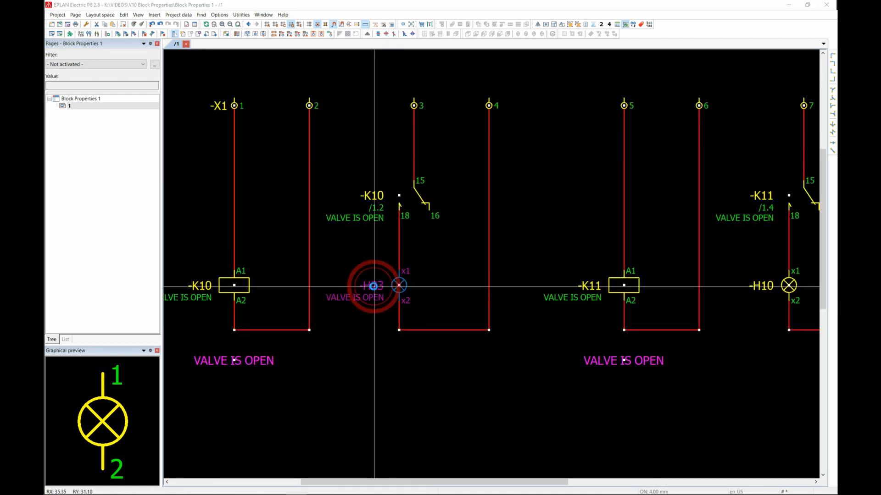
pyautogui.doubleClick(372, 290)
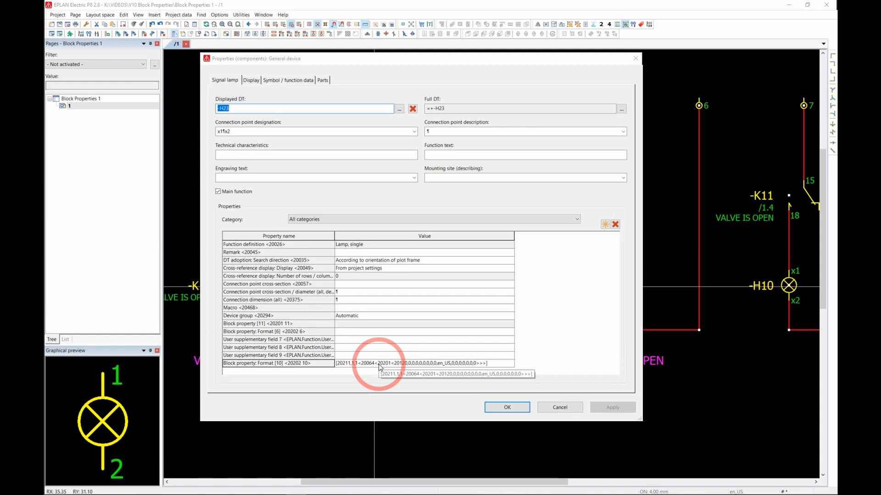
pyautogui.click(560, 407)
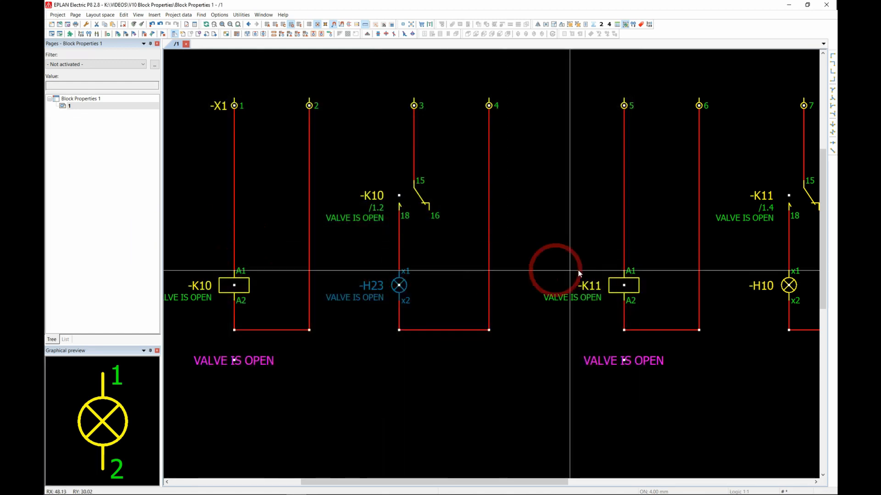
pyautogui.scroll(4, 687, 271)
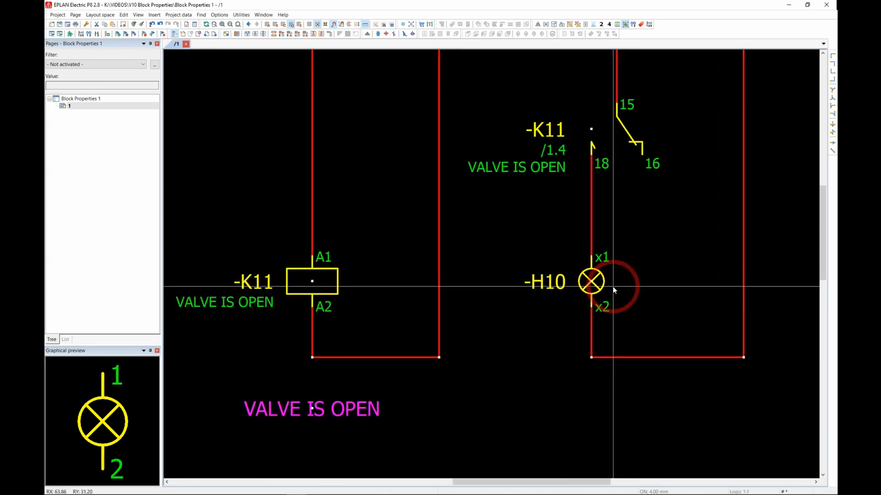
# - Copy the Block property: Format [10] value from the properties of lamp -H23
pyautogui.scroll(-6, 614, 285)
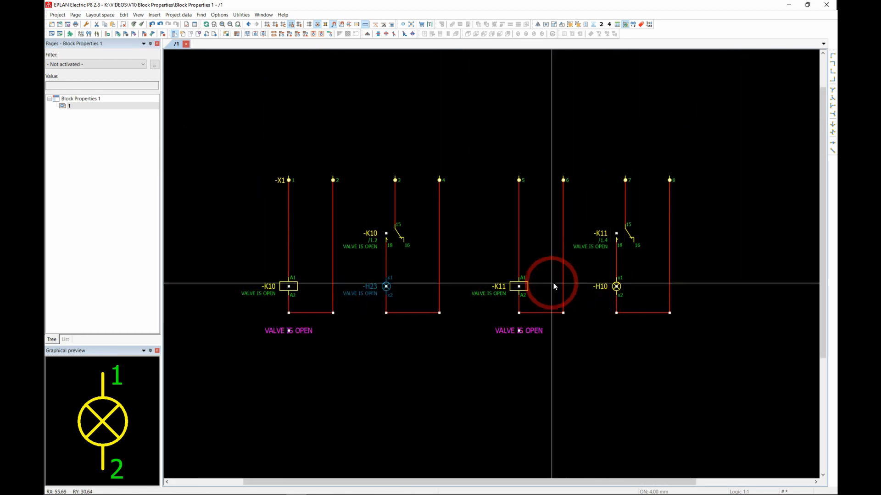
pyautogui.scroll(3, 408, 312)
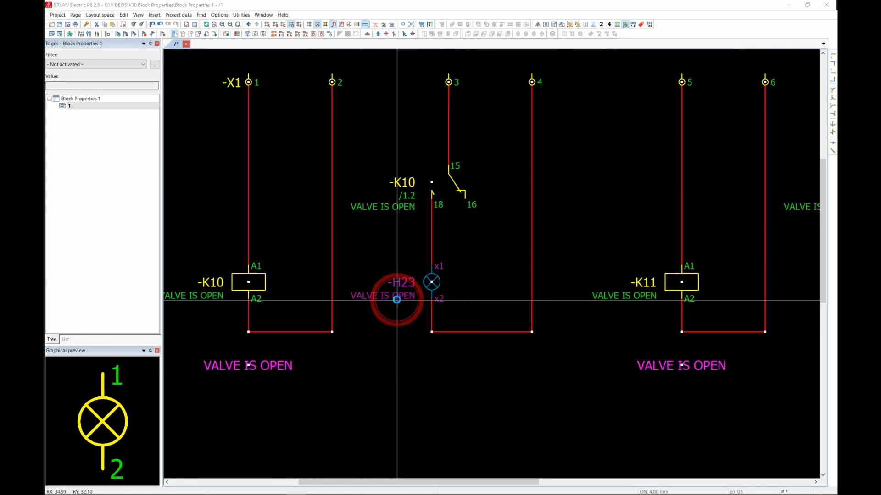
pyautogui.doubleClick(397, 299)
pyautogui.click(502, 365)
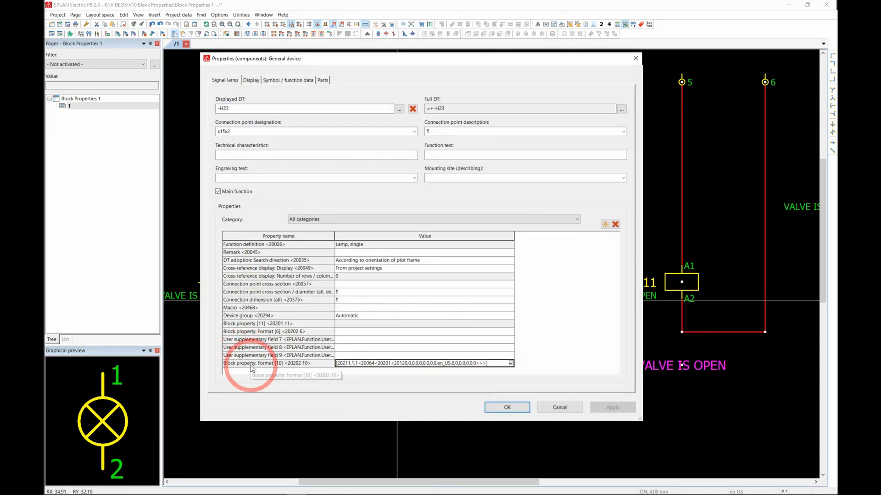
pyautogui.click(508, 407)
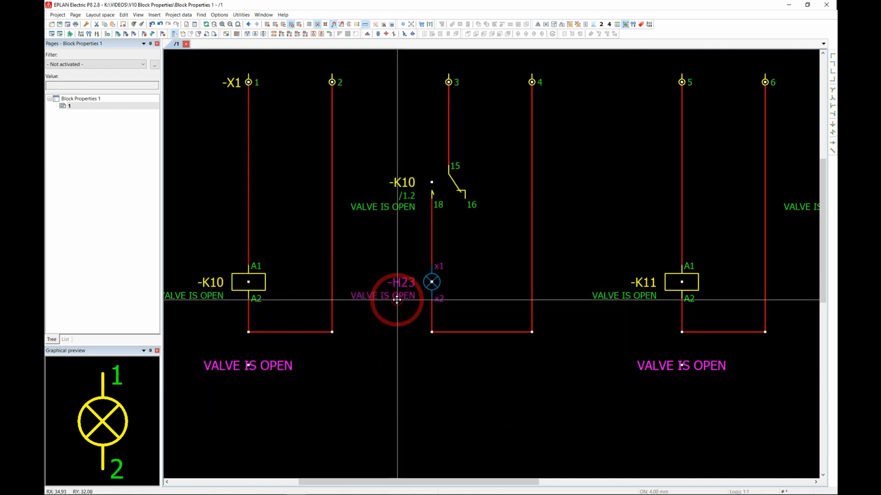
pyautogui.scroll(-3, 348, 275)
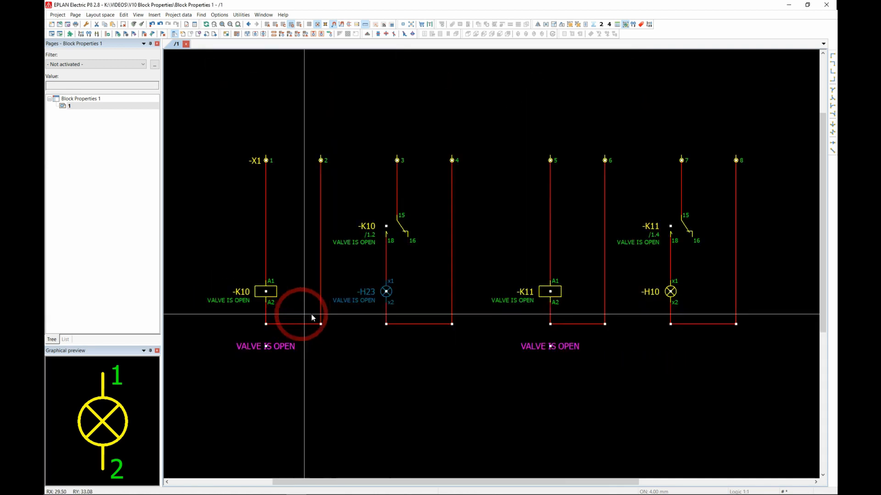
# - Open the project properties, sort them by property name and check the existing block property entries
pyautogui.scroll(3, 679, 298)
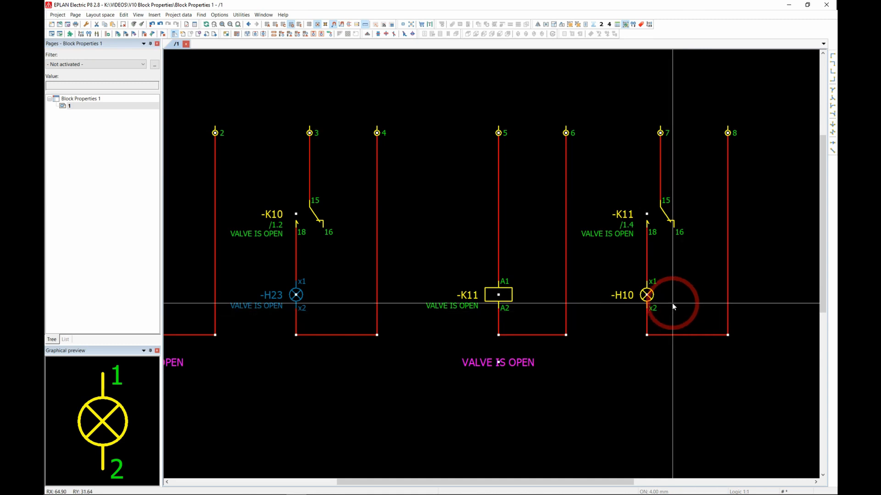
pyautogui.scroll(-2, 673, 302)
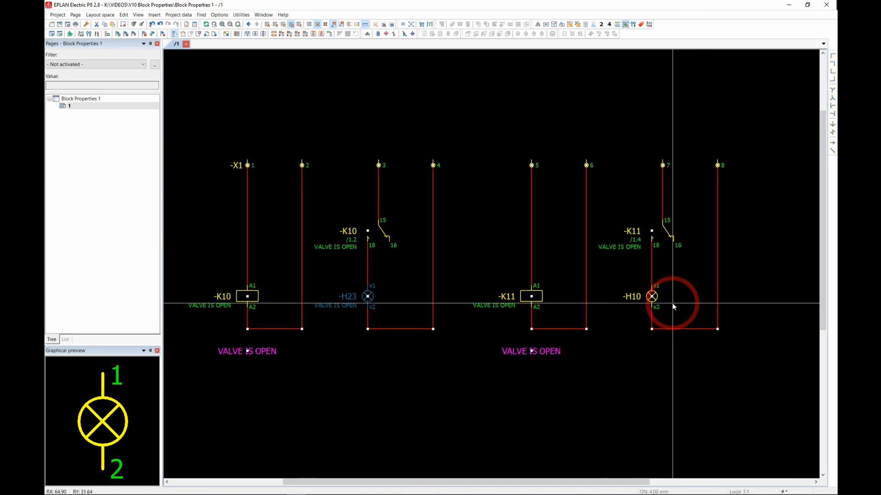
pyautogui.click(57, 15)
pyautogui.click(83, 156)
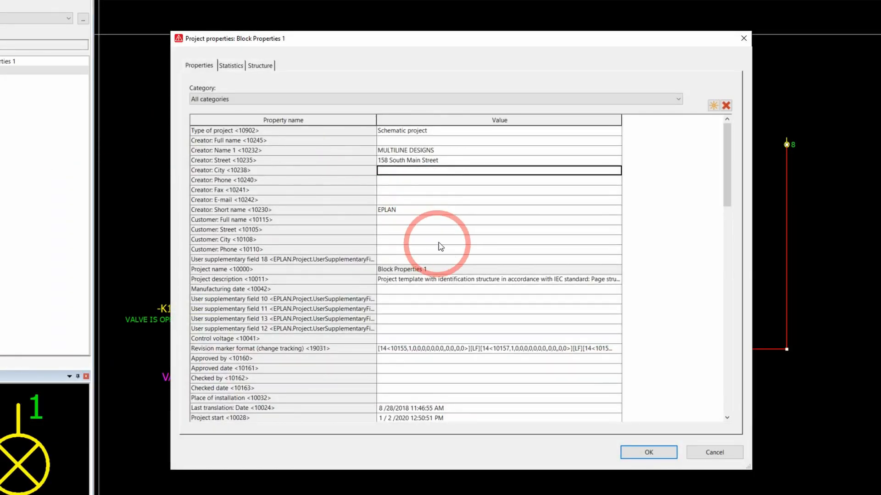
pyautogui.click(289, 120)
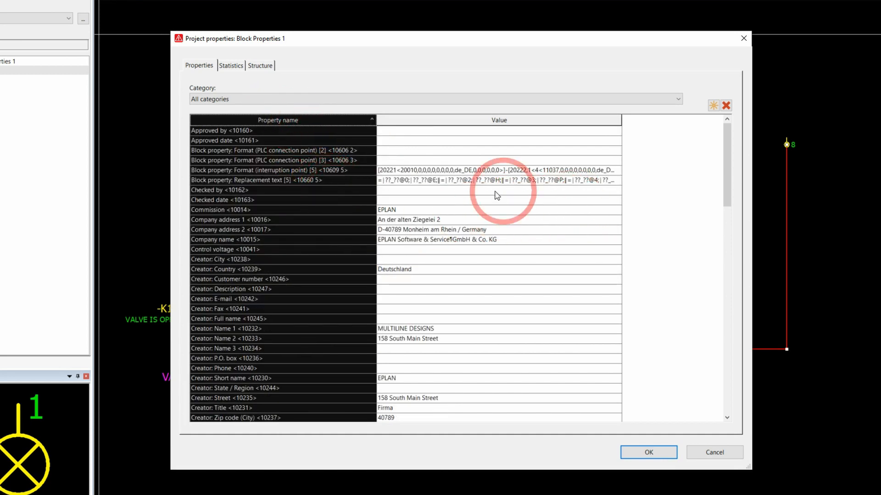
pyautogui.click(338, 180)
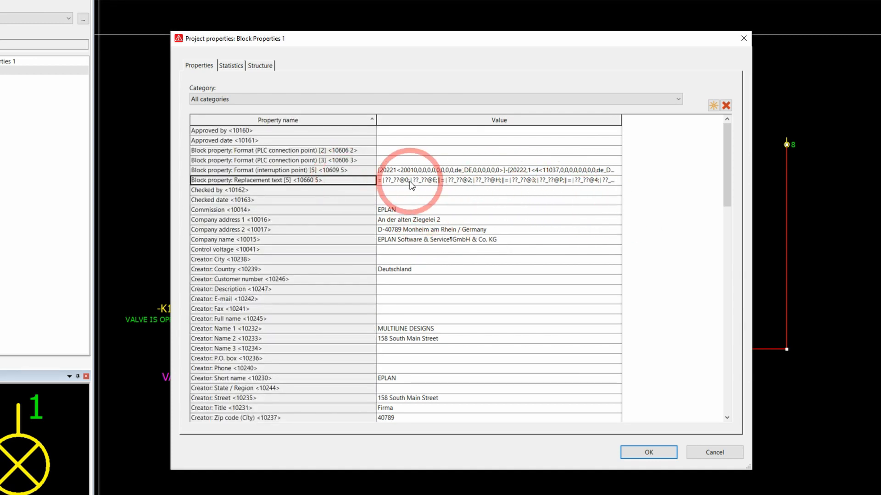
pyautogui.click(402, 151)
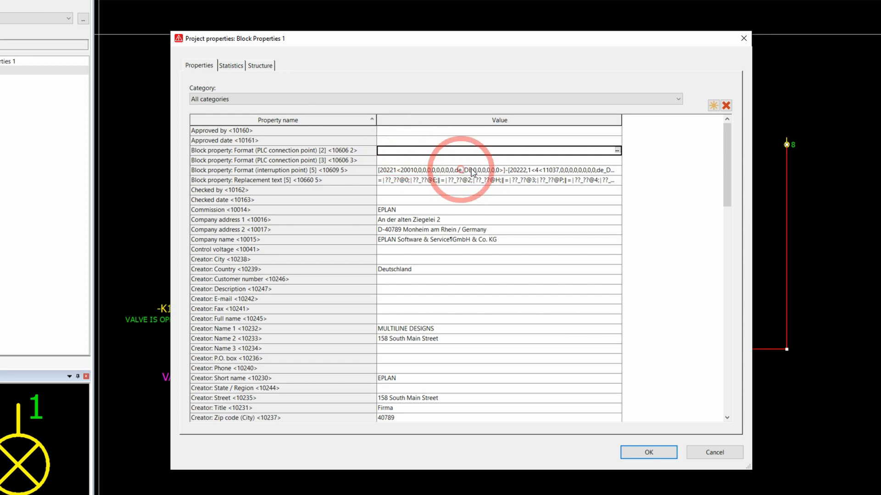
# - Add the project property Block property: Format (general devices) [10] and paste the format copied from lamp -H23 as its value
pyautogui.click(714, 107)
pyautogui.moveTo(415, 151); pyautogui.dragTo(369, 87)
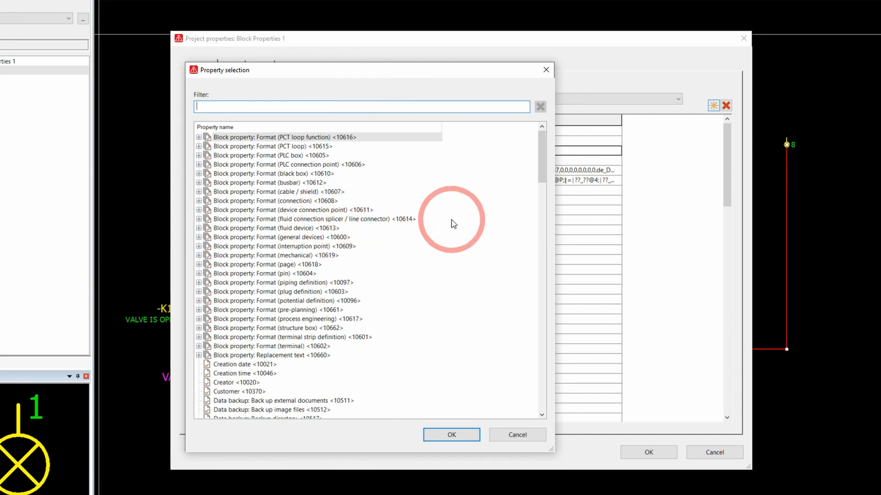
pyautogui.click(403, 237)
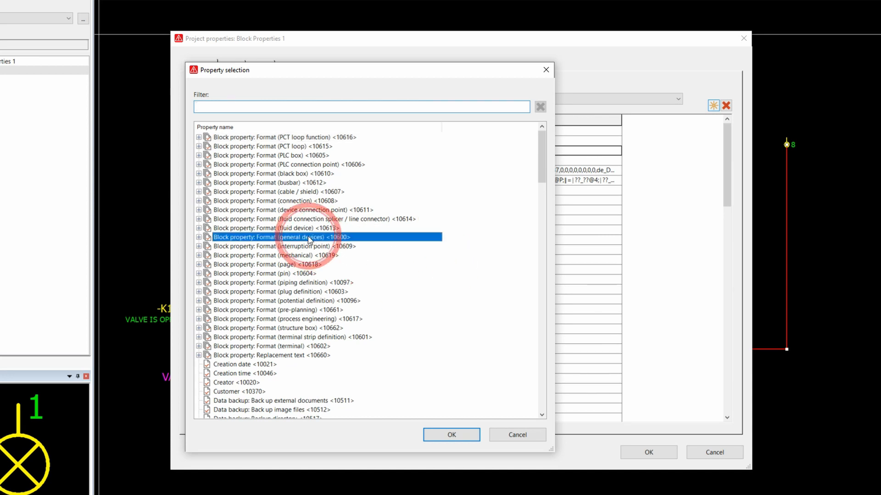
pyautogui.click(199, 237)
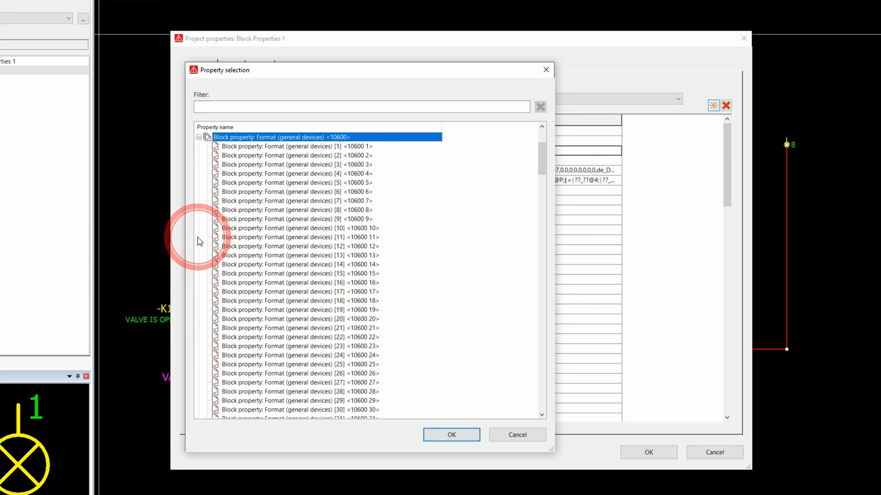
pyautogui.click(364, 228)
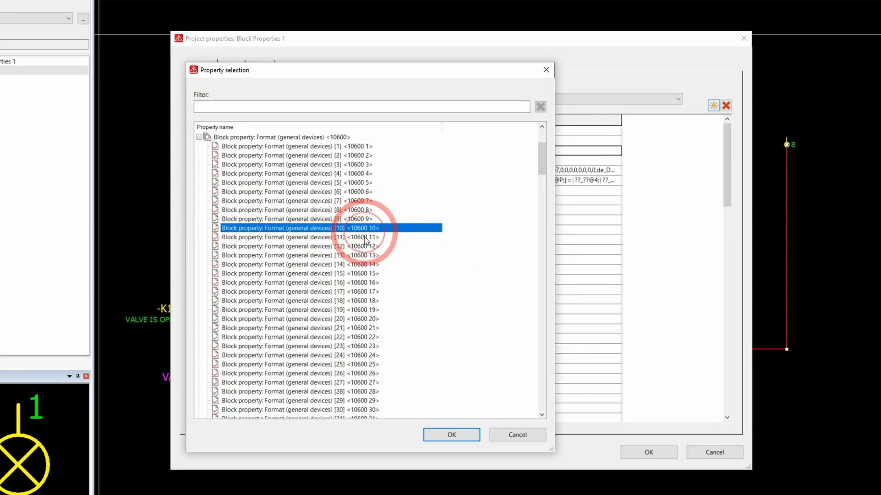
pyautogui.click(453, 435)
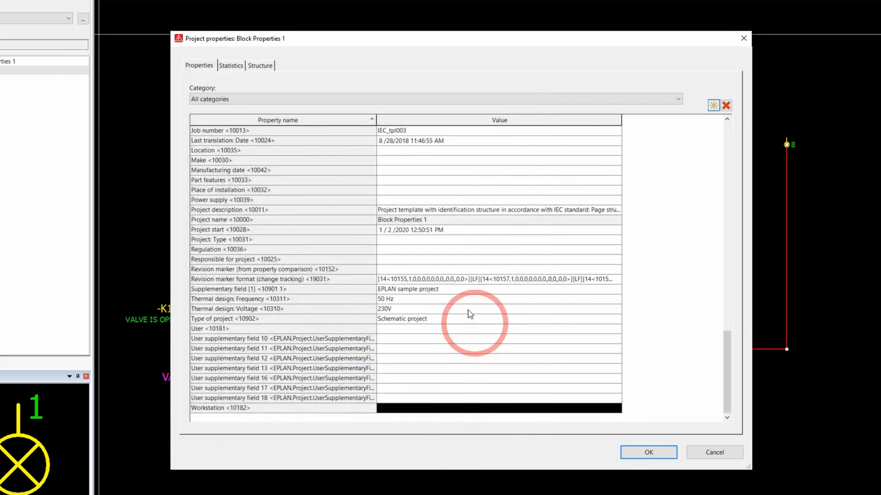
pyautogui.scroll(5, 458, 279)
pyautogui.scroll(15, 456, 270)
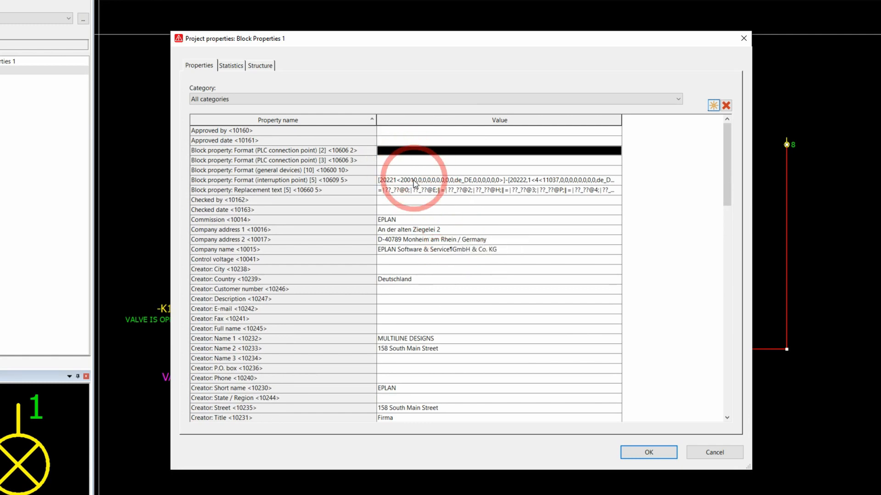
pyautogui.click(392, 172)
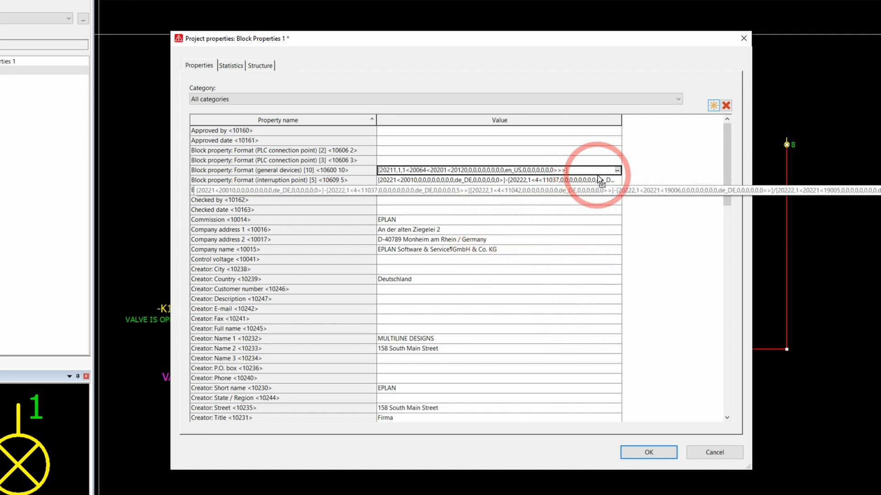
# - Append the comment "Block Properties Demo 1" to the general devices [10] format and apply the project properties
pyautogui.click(617, 170)
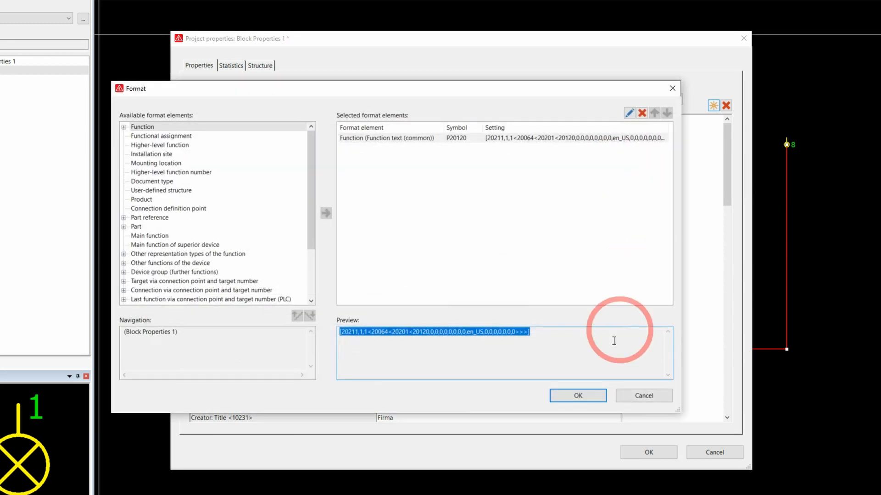
pyautogui.scroll(-3, 206, 256)
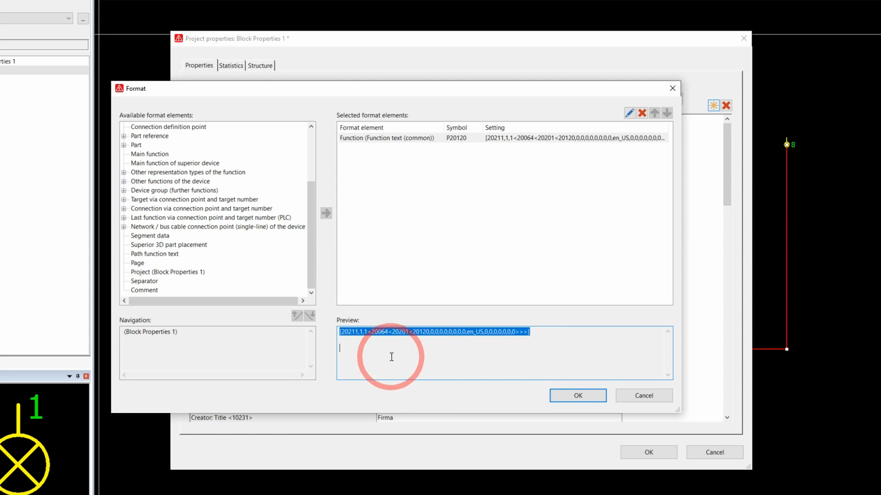
pyautogui.click(145, 291)
pyautogui.click(326, 214)
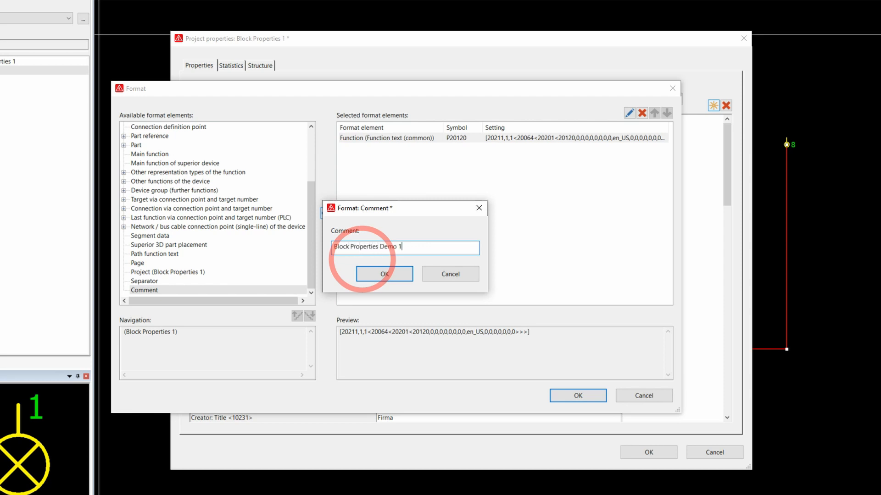
pyautogui.click(397, 274)
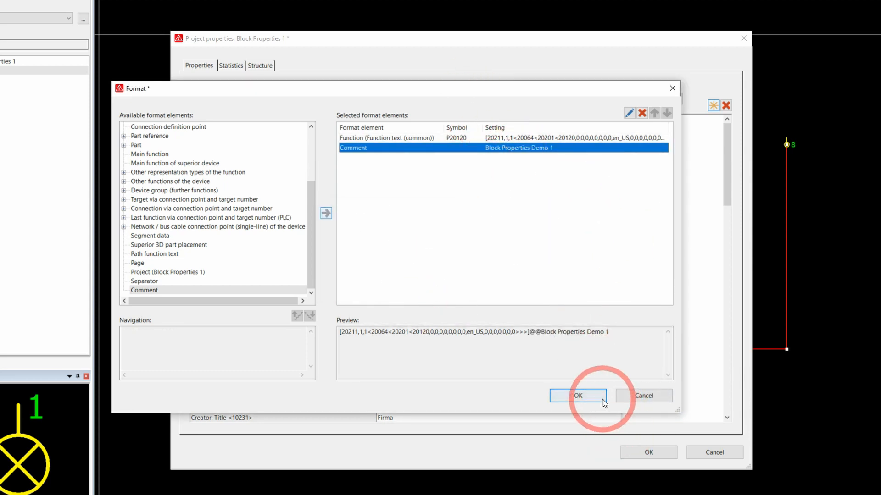
pyautogui.click(578, 396)
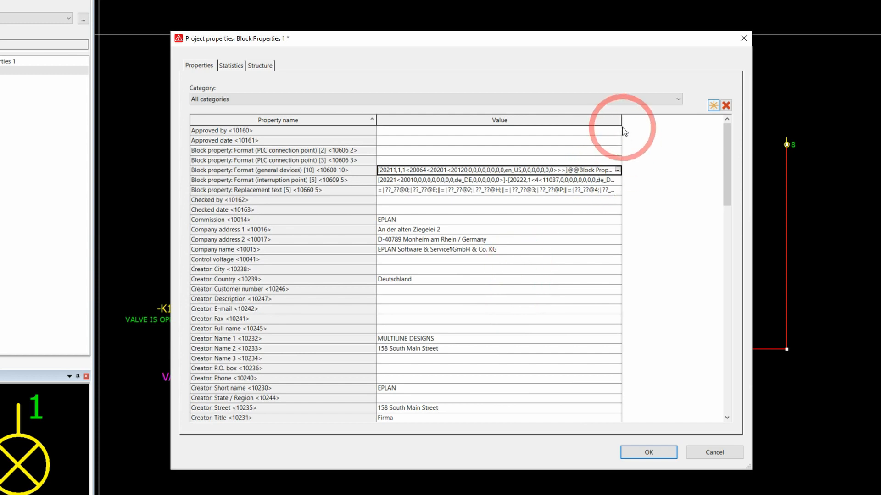
pyautogui.moveTo(622, 121); pyautogui.dragTo(671, 121)
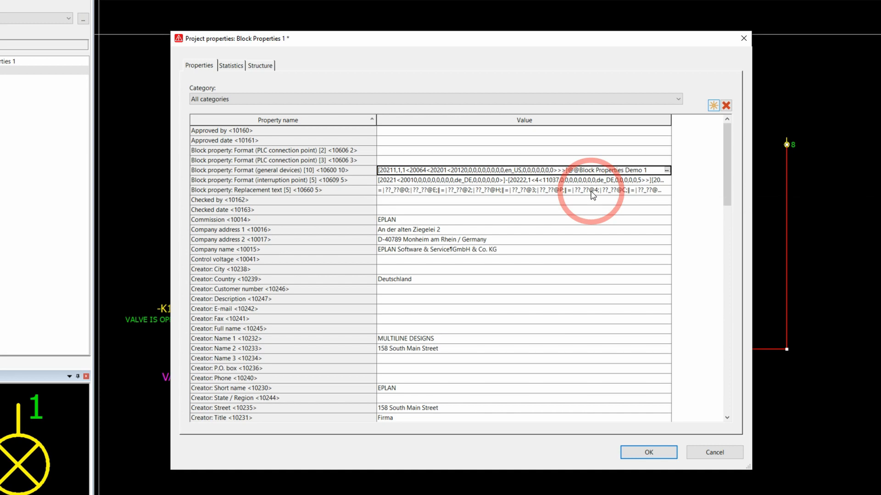
pyautogui.click(663, 456)
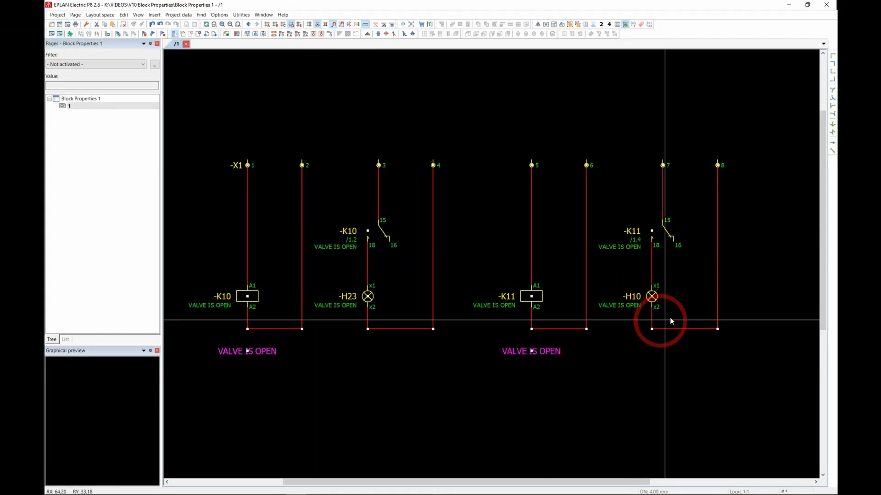
# - Check the Block property: Format [10] entry in the properties of lamp -H10
pyautogui.scroll(2, 672, 312)
pyautogui.scroll(2, 698, 309)
pyautogui.click(581, 288)
pyautogui.doubleClick(572, 329)
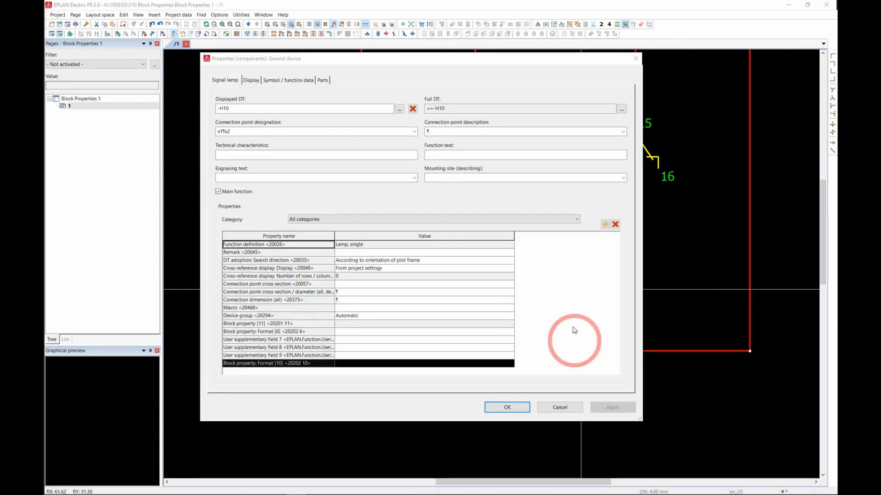
pyautogui.click(635, 59)
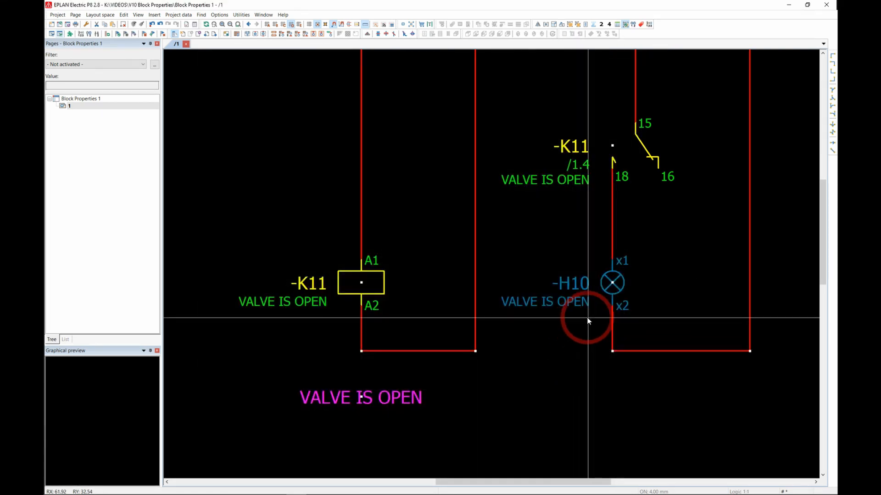
pyautogui.scroll(-4, 591, 319)
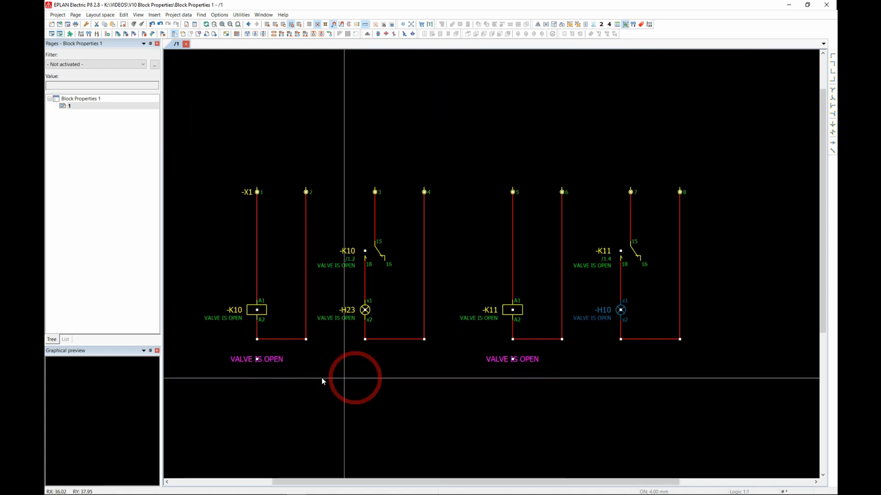
# - Change the path function text below coil -K10 to "VALVE 1 IS OPEN"
pyautogui.doubleClick(243, 361)
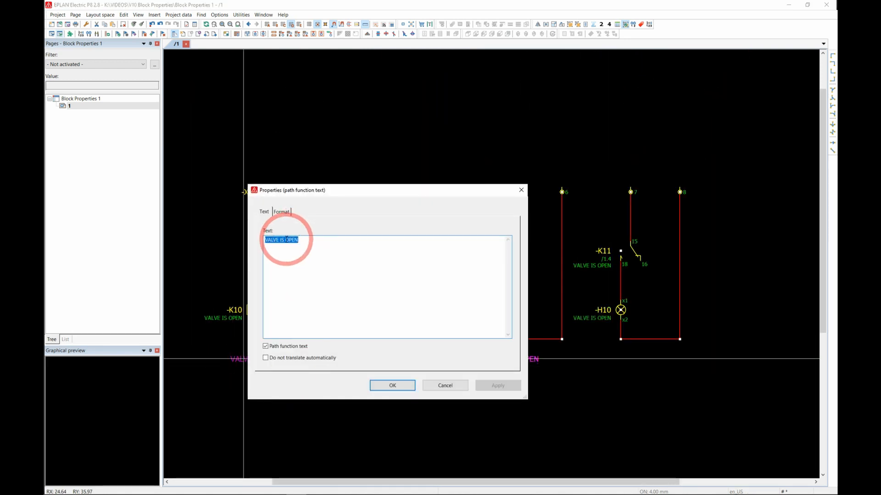
pyautogui.click(281, 241)
pyautogui.click(311, 287)
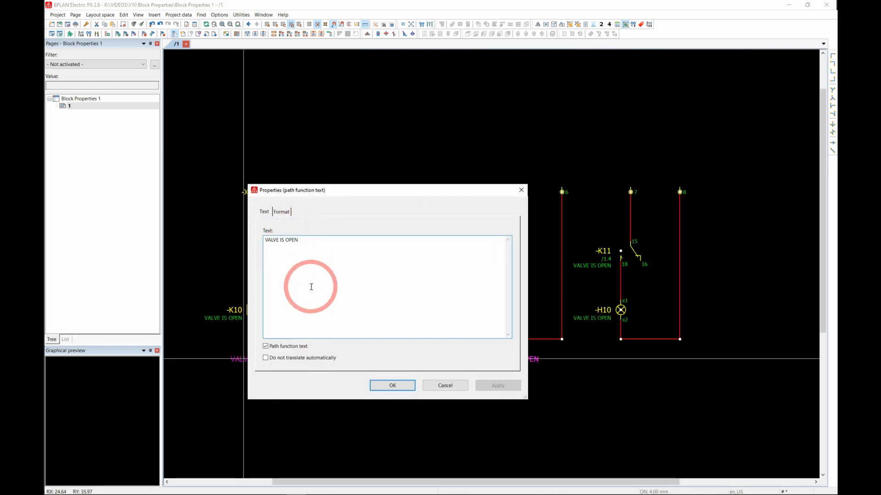
pyautogui.press('Return')
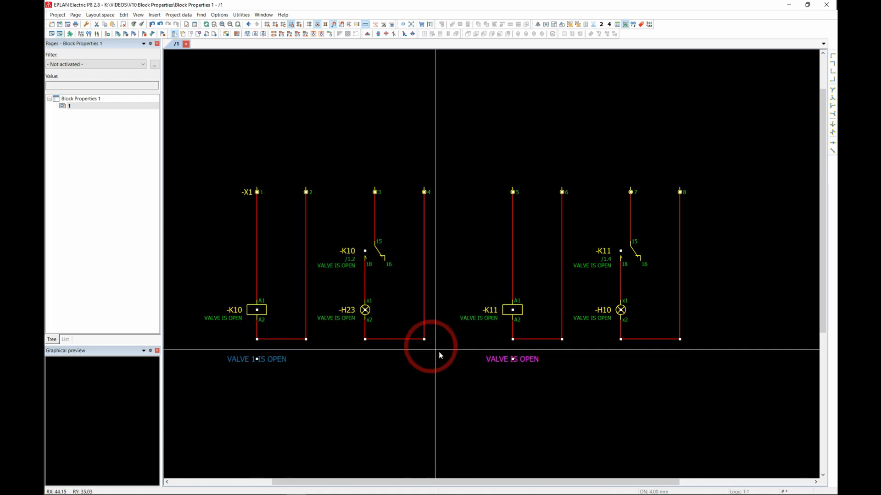
# - Change the path function text below coil -K11 to "VALVE 2 IS OPEN" and update the schematic
pyautogui.doubleClick(509, 359)
pyautogui.click(291, 256)
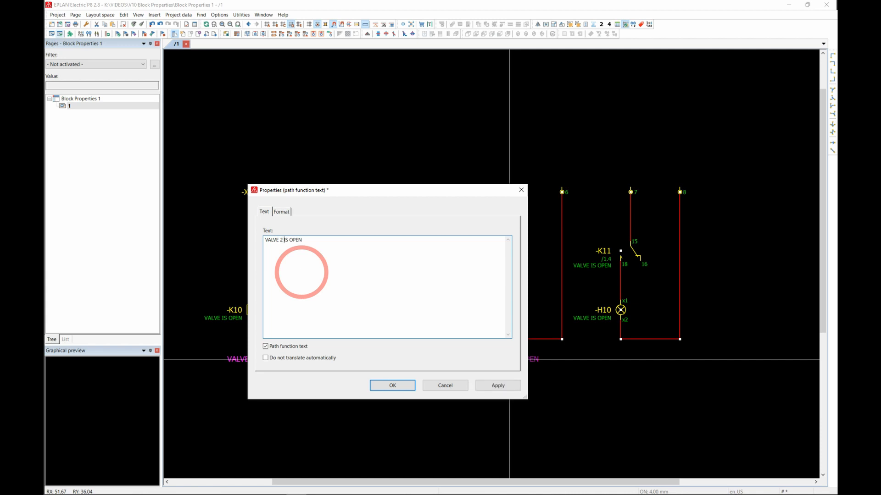
pyautogui.write('2')
pyautogui.press('Return')
pyautogui.click(109, 34)
# - Compare the function texts at lamps -H23 and -H10 with the path function texts of their relay coils
pyautogui.scroll(2, 632, 316)
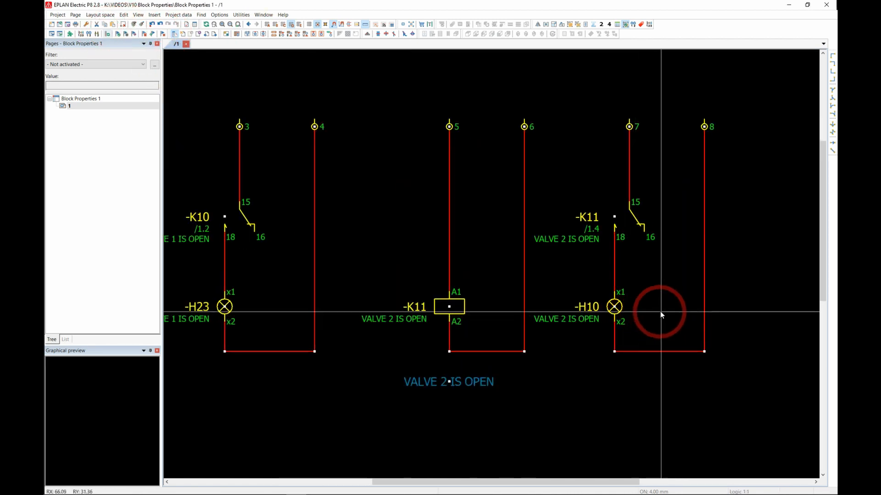
pyautogui.scroll(-1, 656, 313)
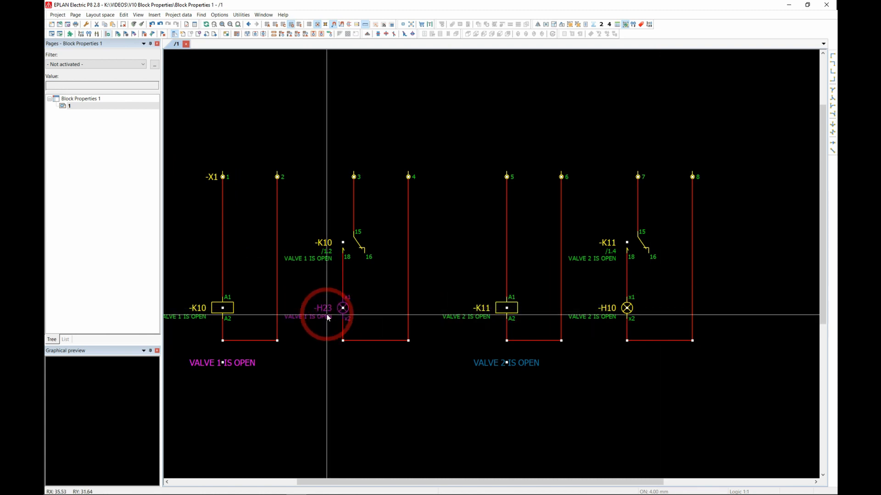
pyautogui.click(324, 311)
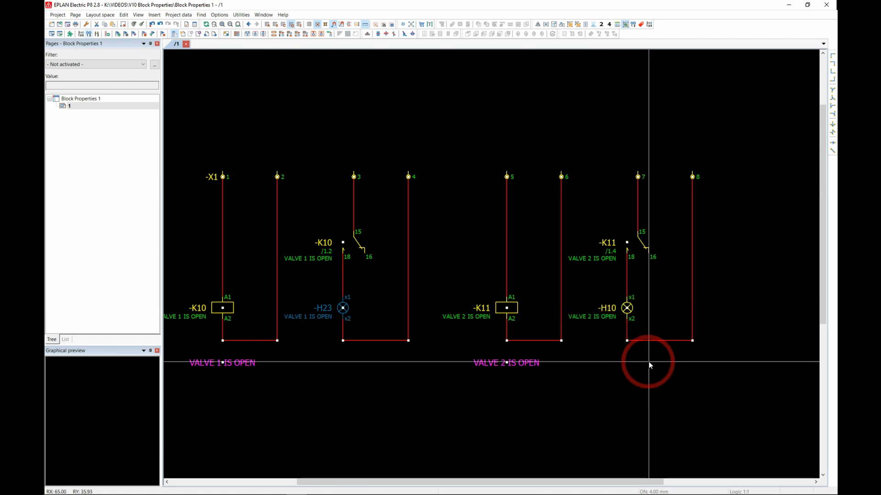
pyautogui.scroll(-1, 685, 355)
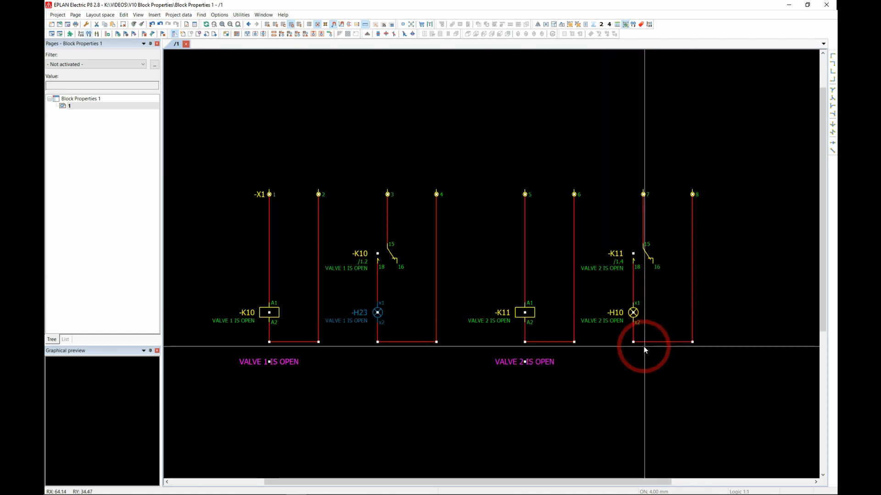
pyautogui.scroll(2, 618, 328)
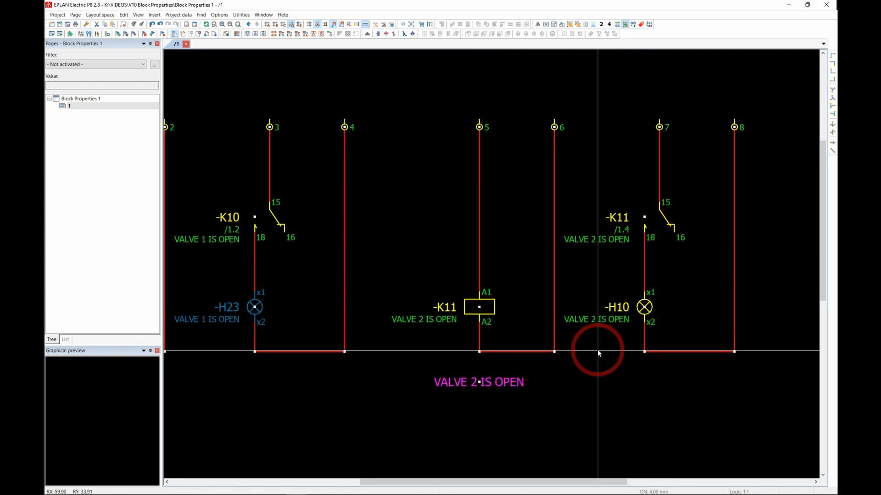
pyautogui.scroll(-2, 598, 350)
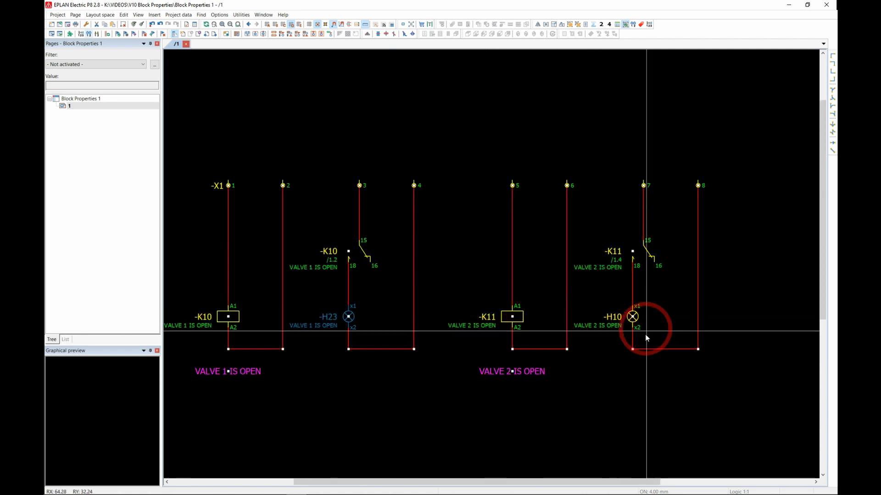
pyautogui.scroll(-1, 644, 362)
pyautogui.click(441, 425)
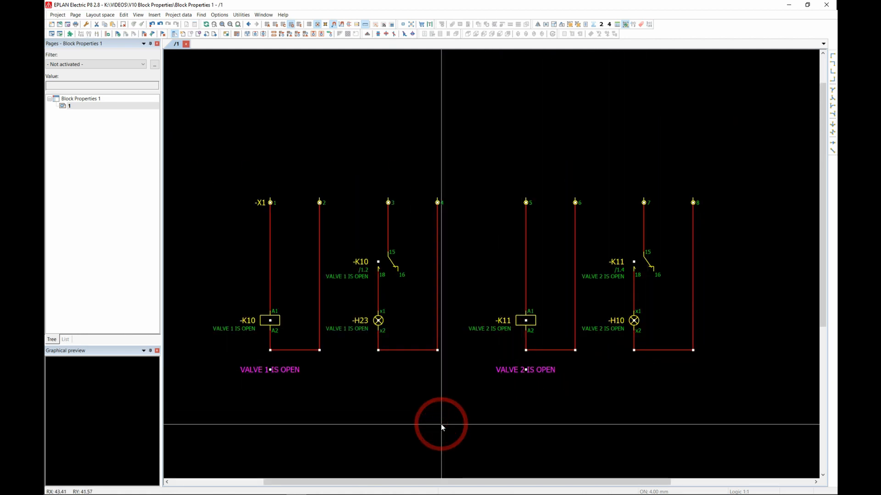